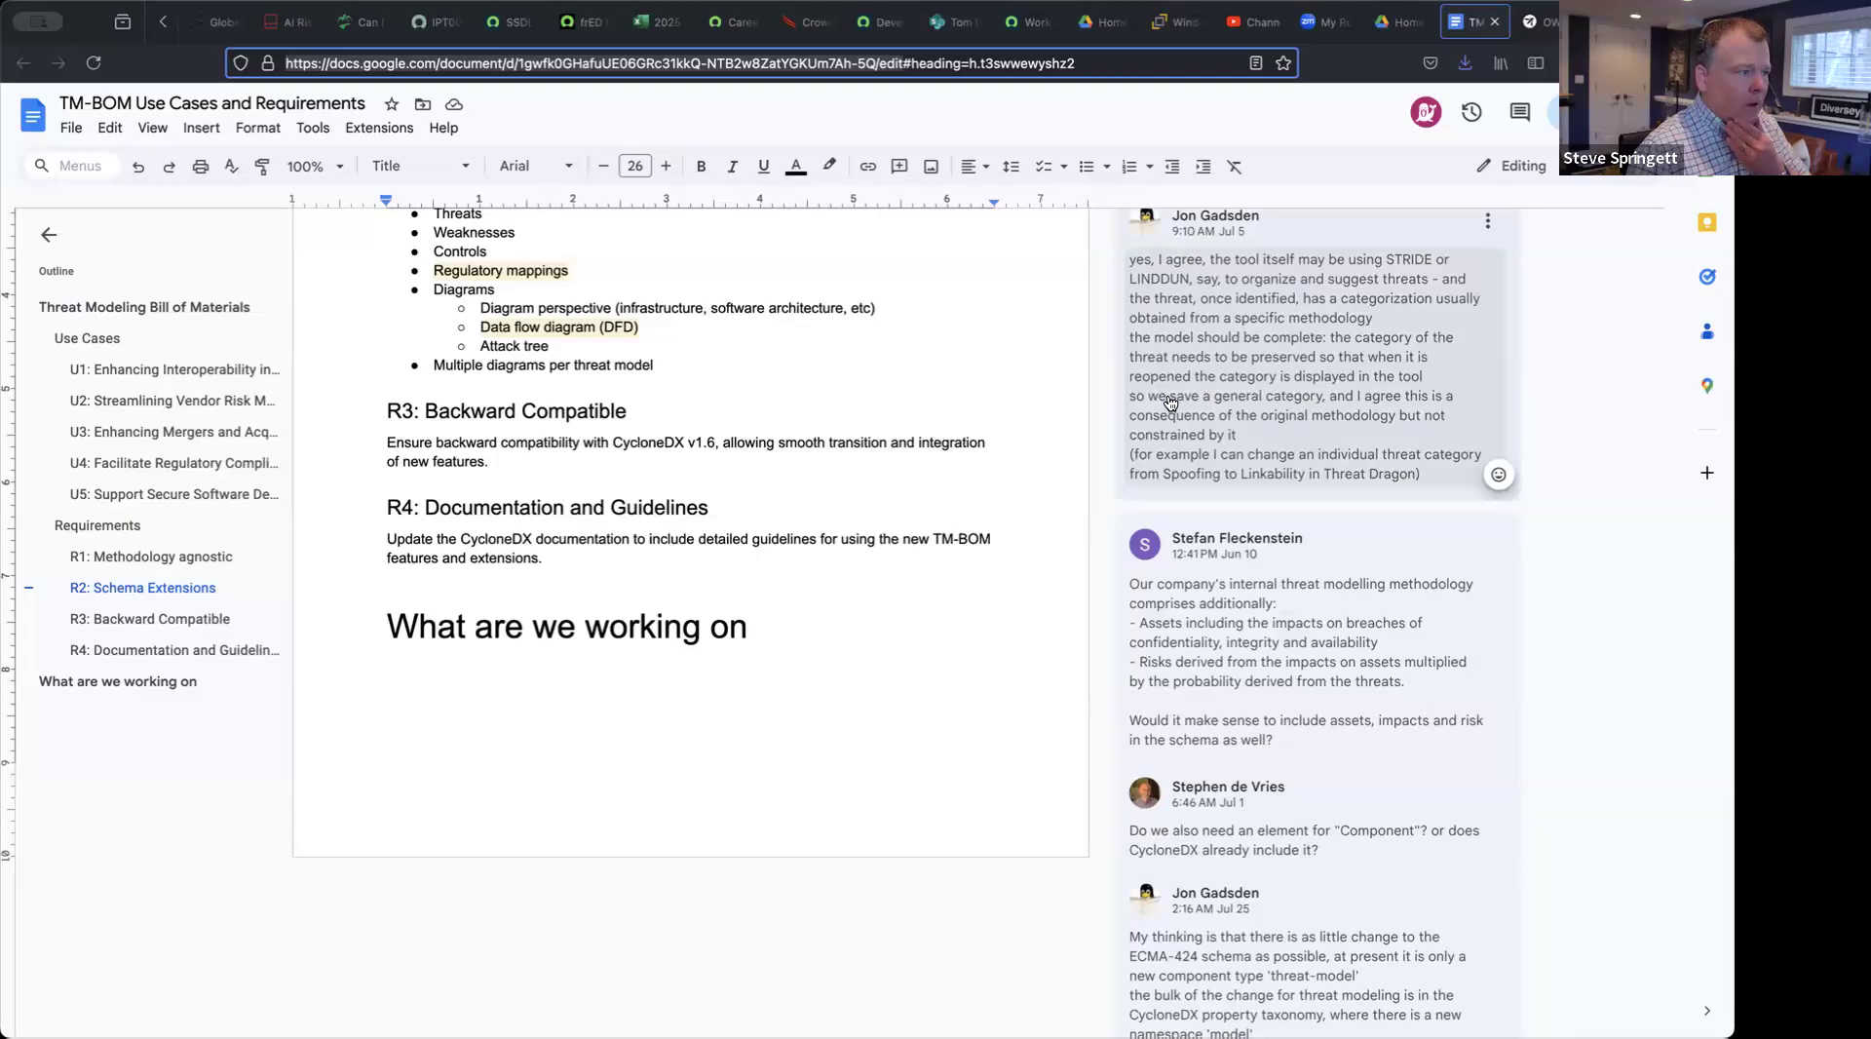
# Step: Look through the use cases and requirements that precede the "What are we working on" heading
pyautogui.scroll(10, 1174, 404)
pyautogui.scroll(7, 1175, 404)
pyautogui.scroll(-2, 1175, 403)
pyautogui.scroll(6, 1174, 403)
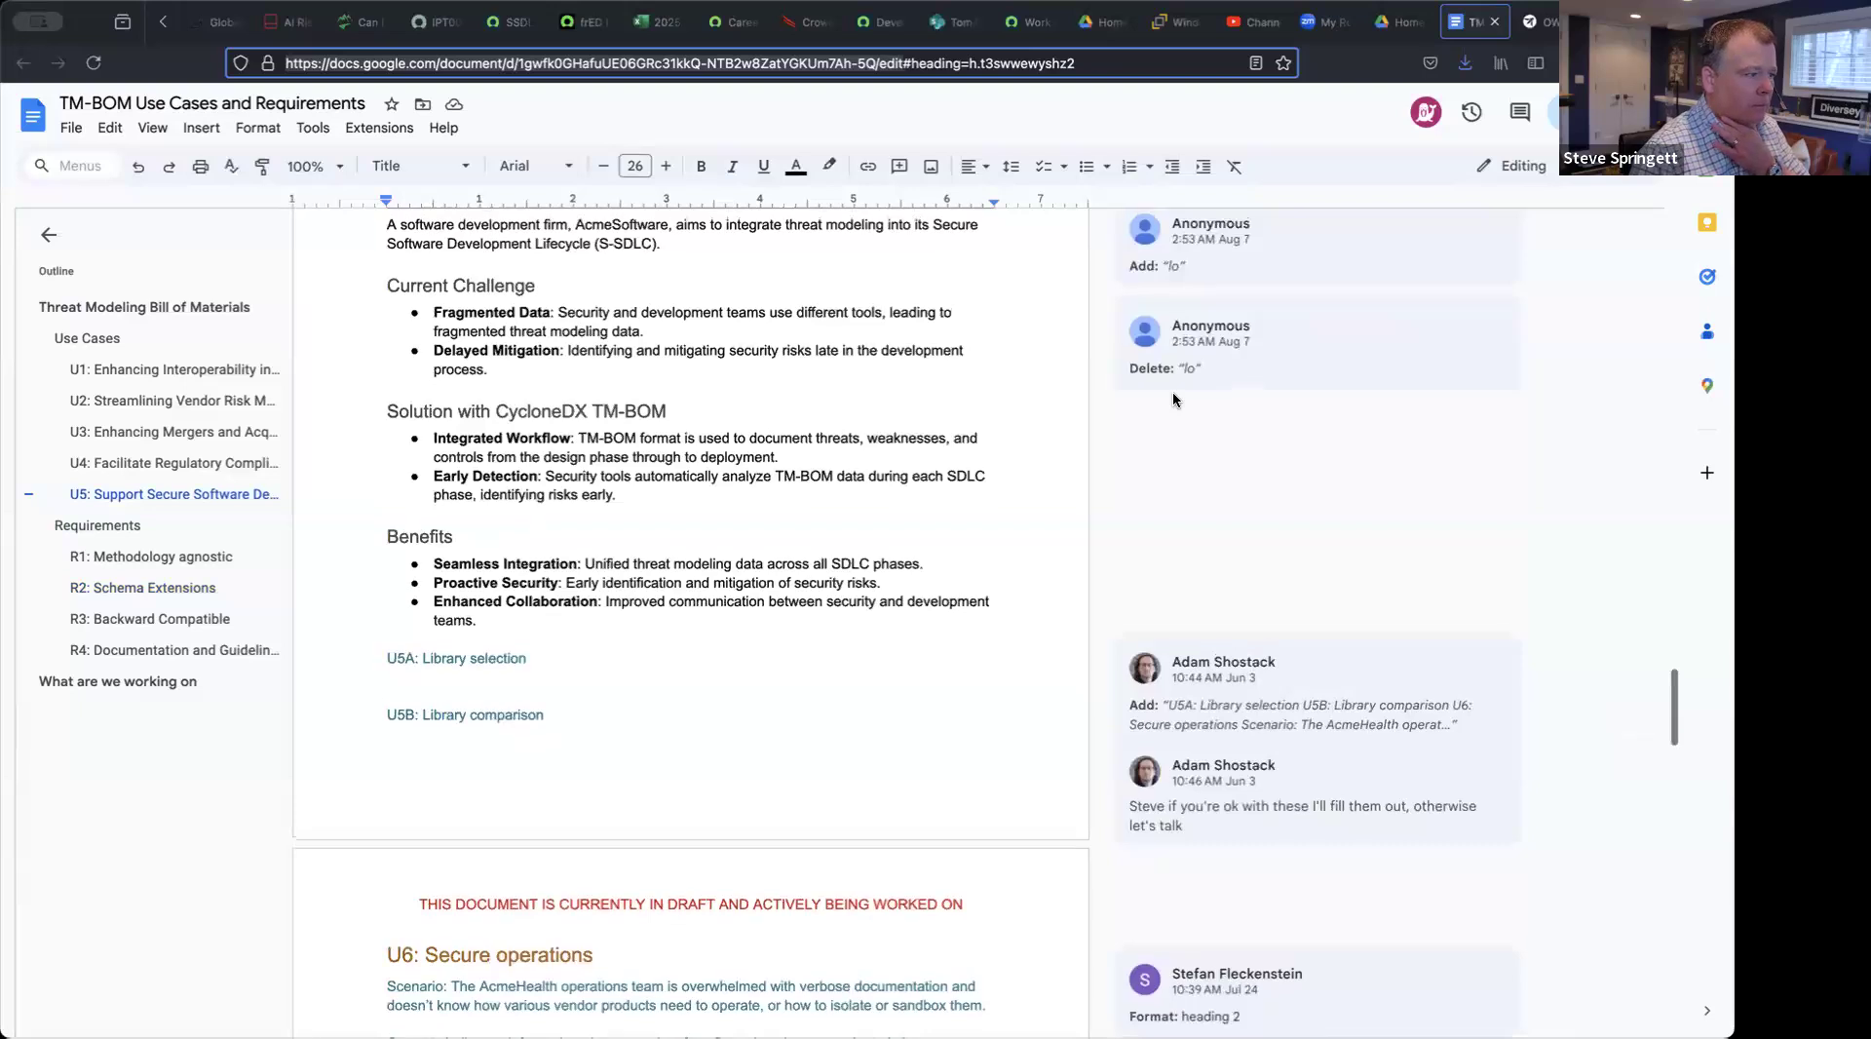
pyautogui.scroll(-7, 1173, 399)
pyautogui.scroll(-10, 1174, 403)
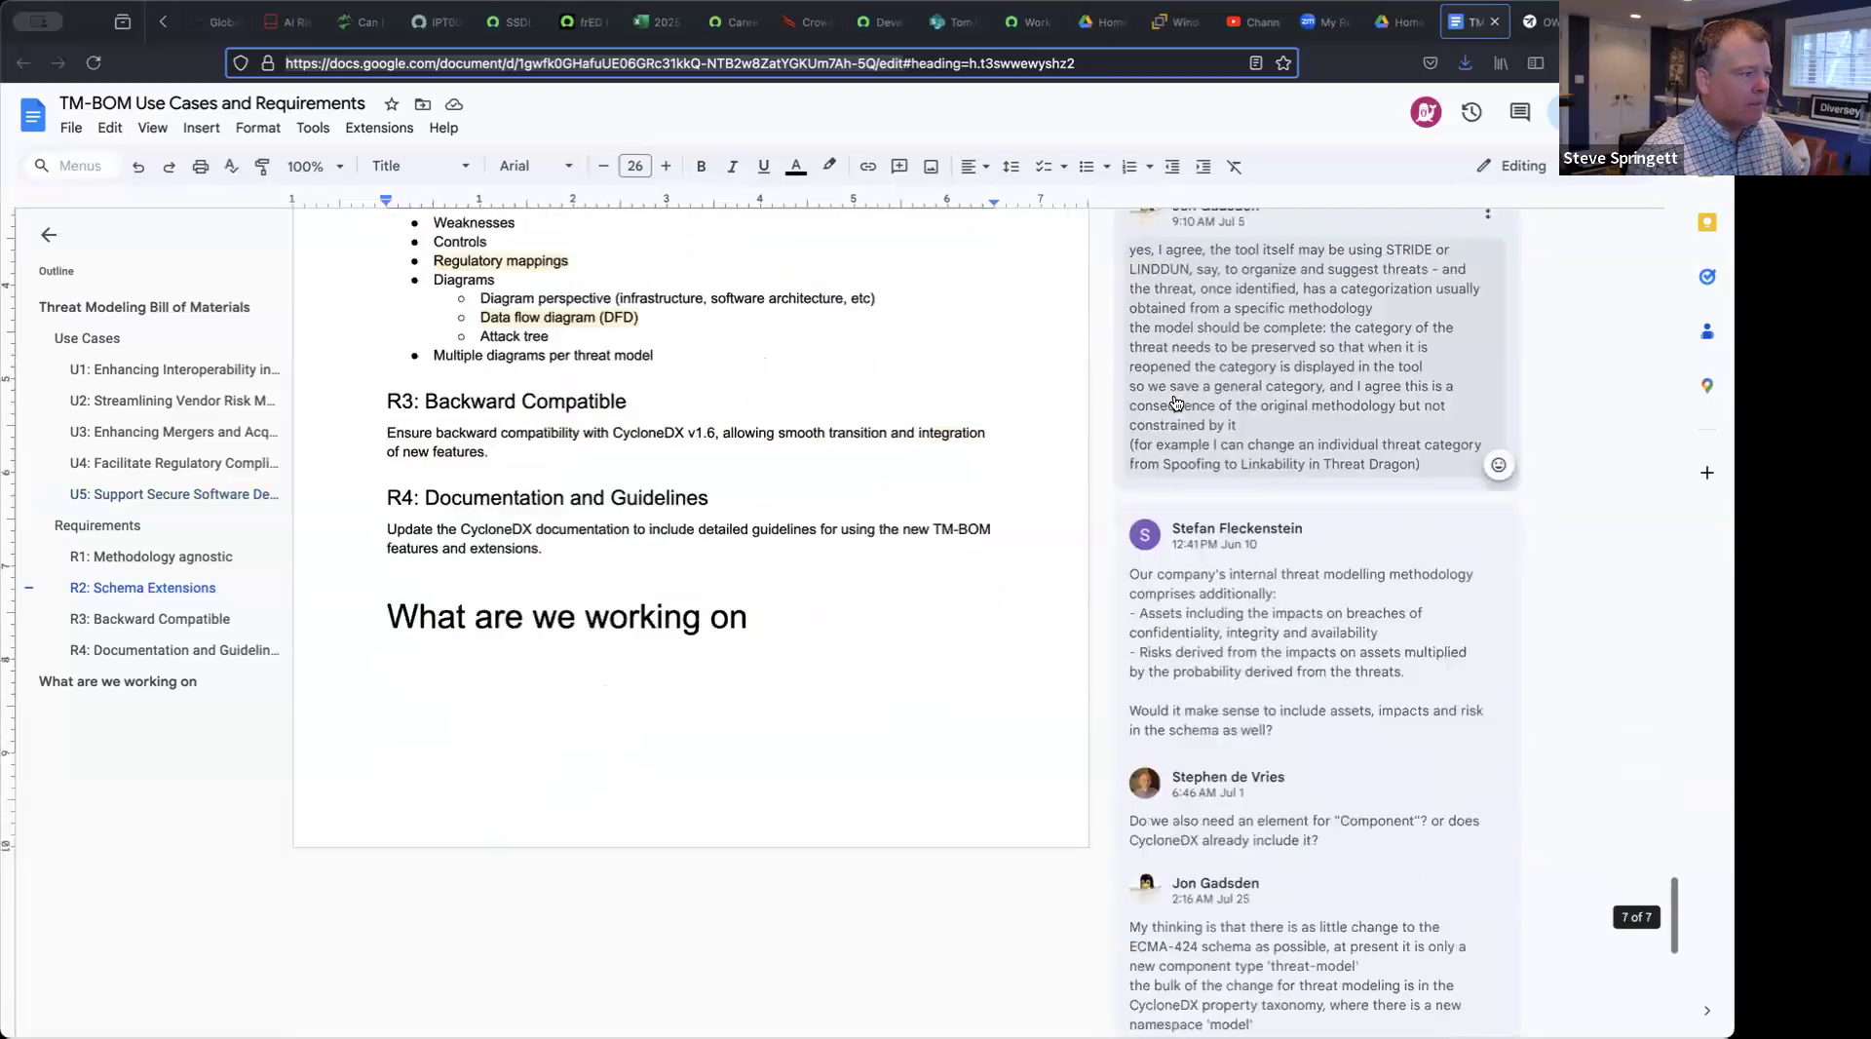
# Step: Under the "What are we working on" heading, add the line "Asset threat modeling - system components, etc"
pyautogui.click(727, 333)
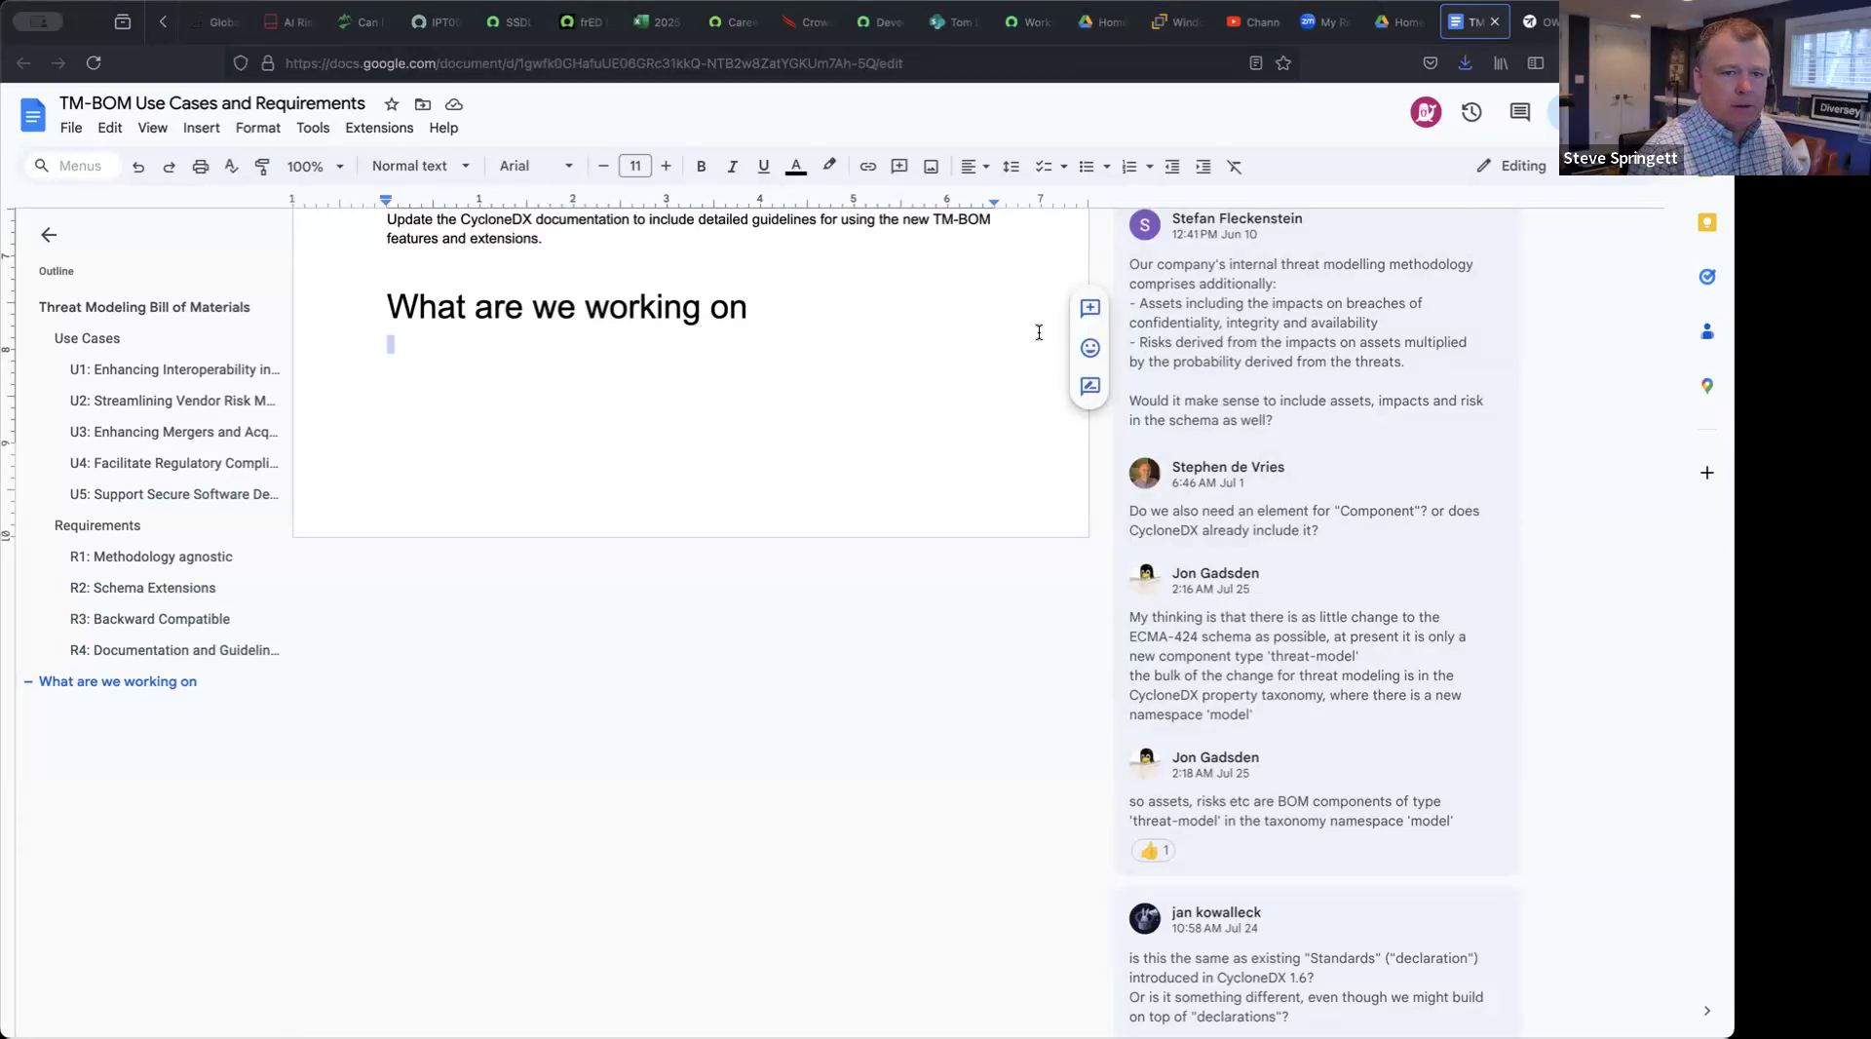
pyautogui.scroll(-1, 1009, 370)
pyautogui.press('Return')
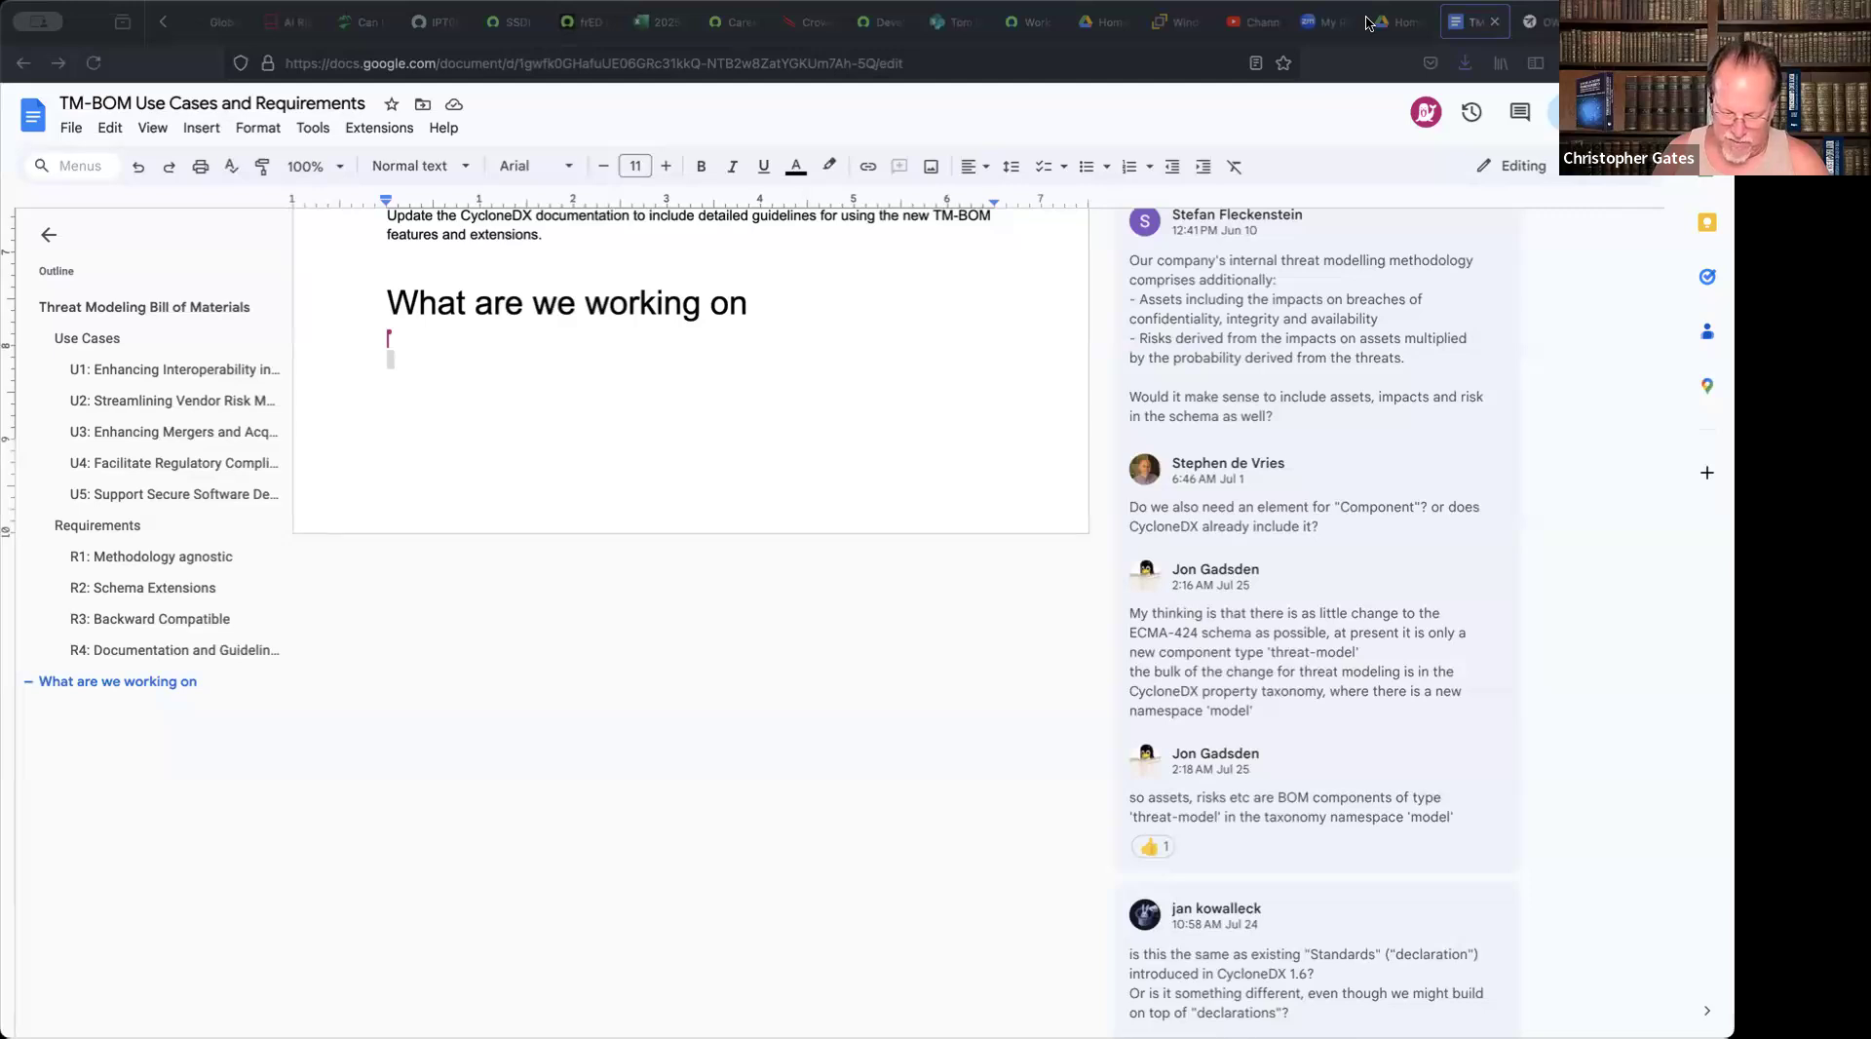
pyautogui.click(417, 344)
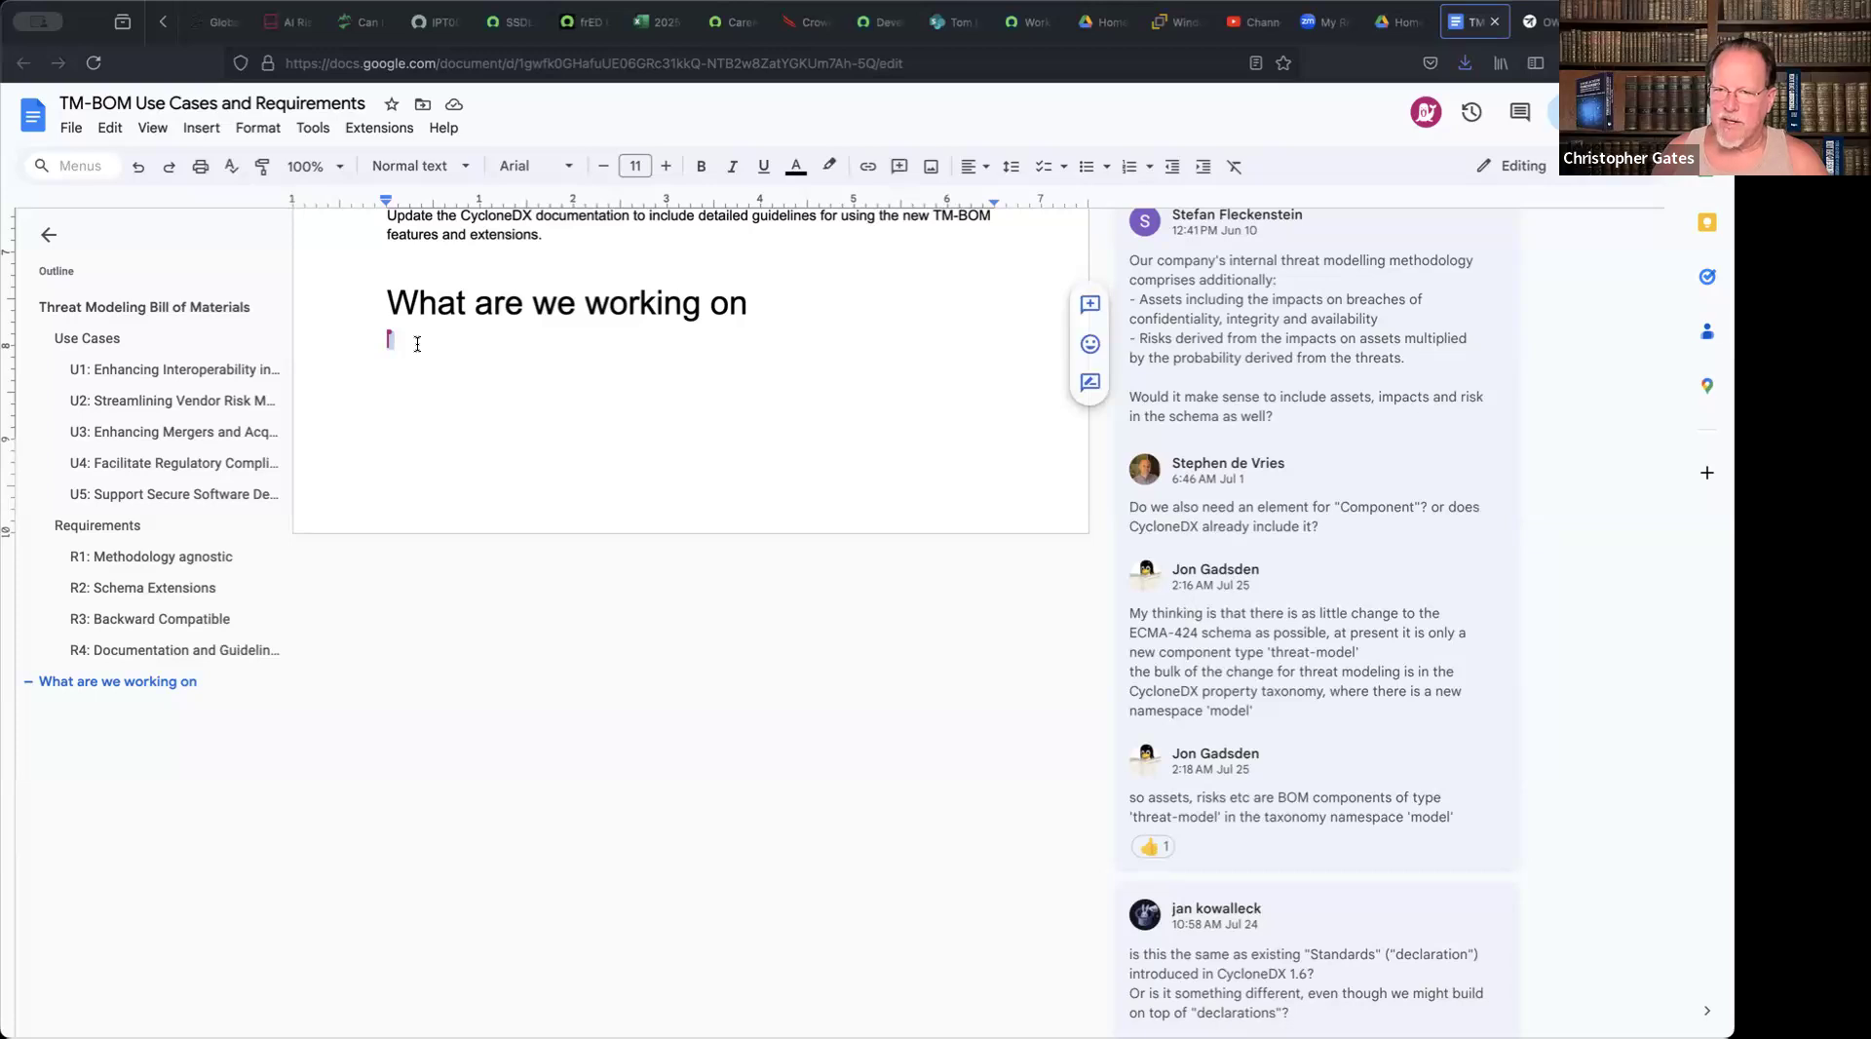
pyautogui.write('Asset threat m')
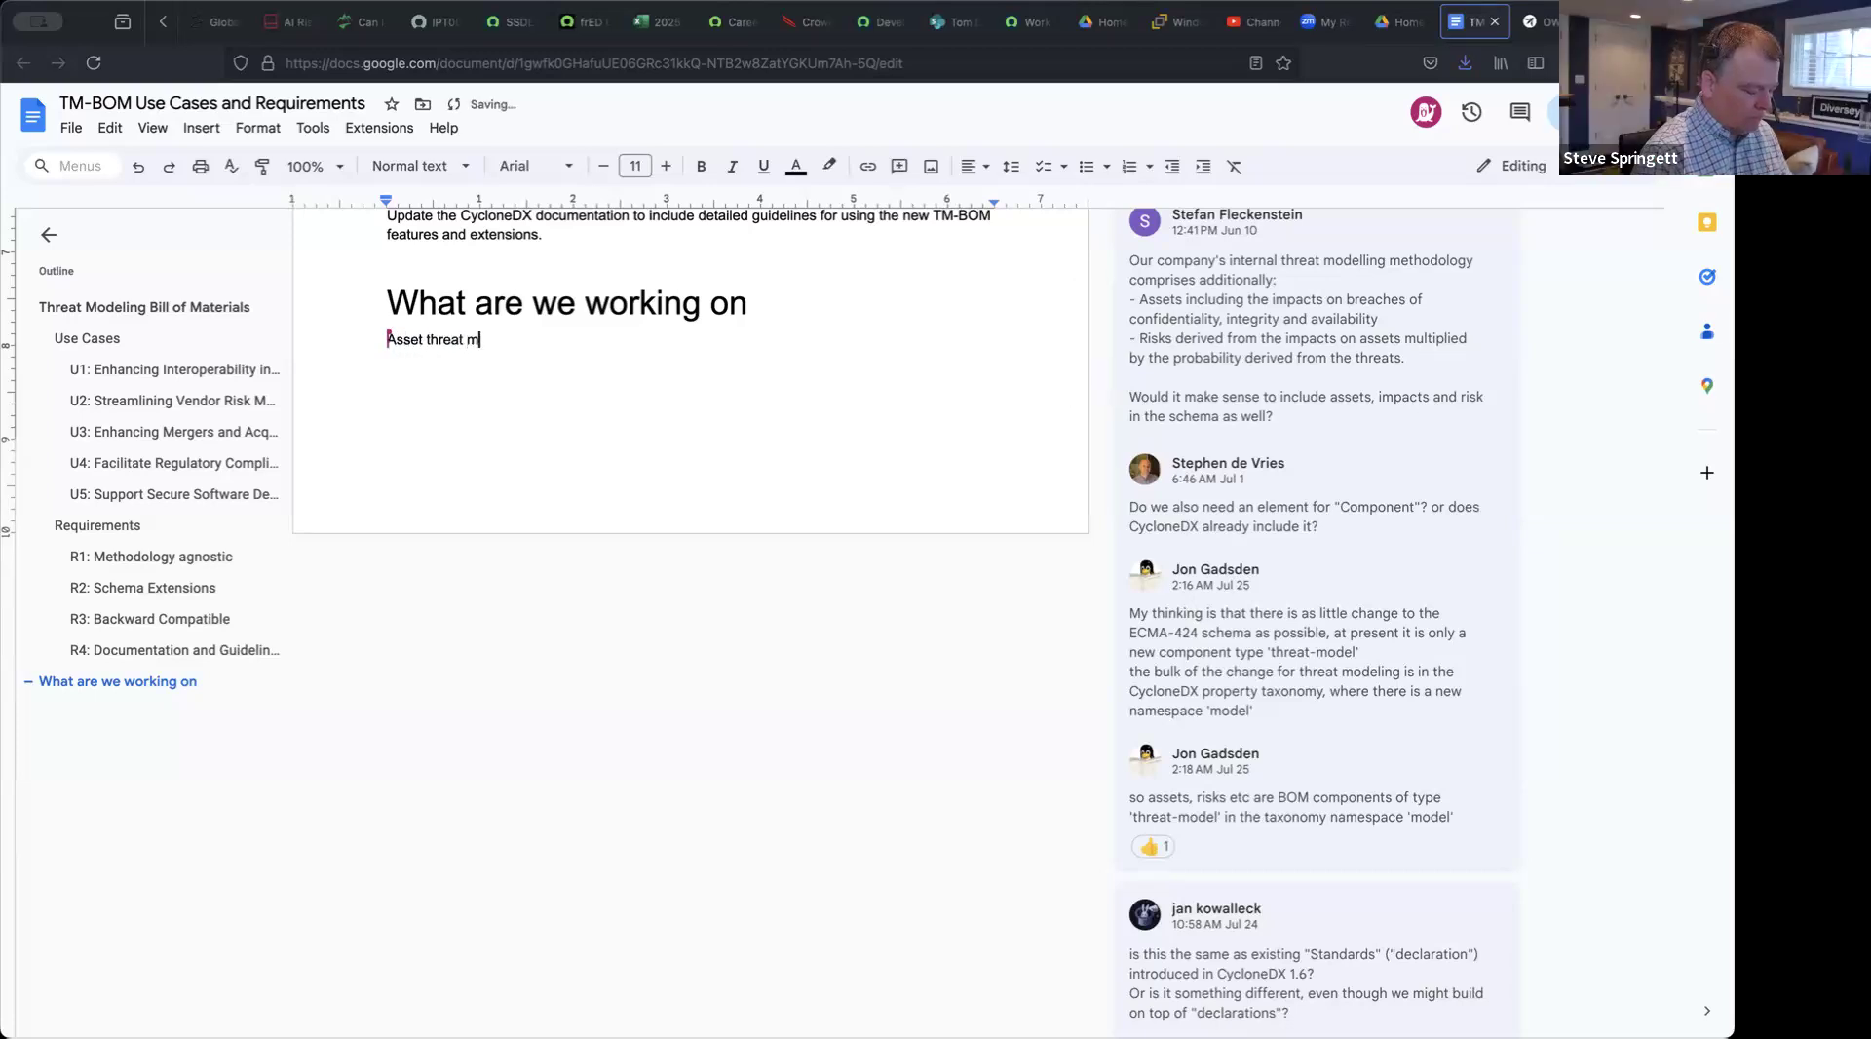
pyautogui.write('odeling - ')
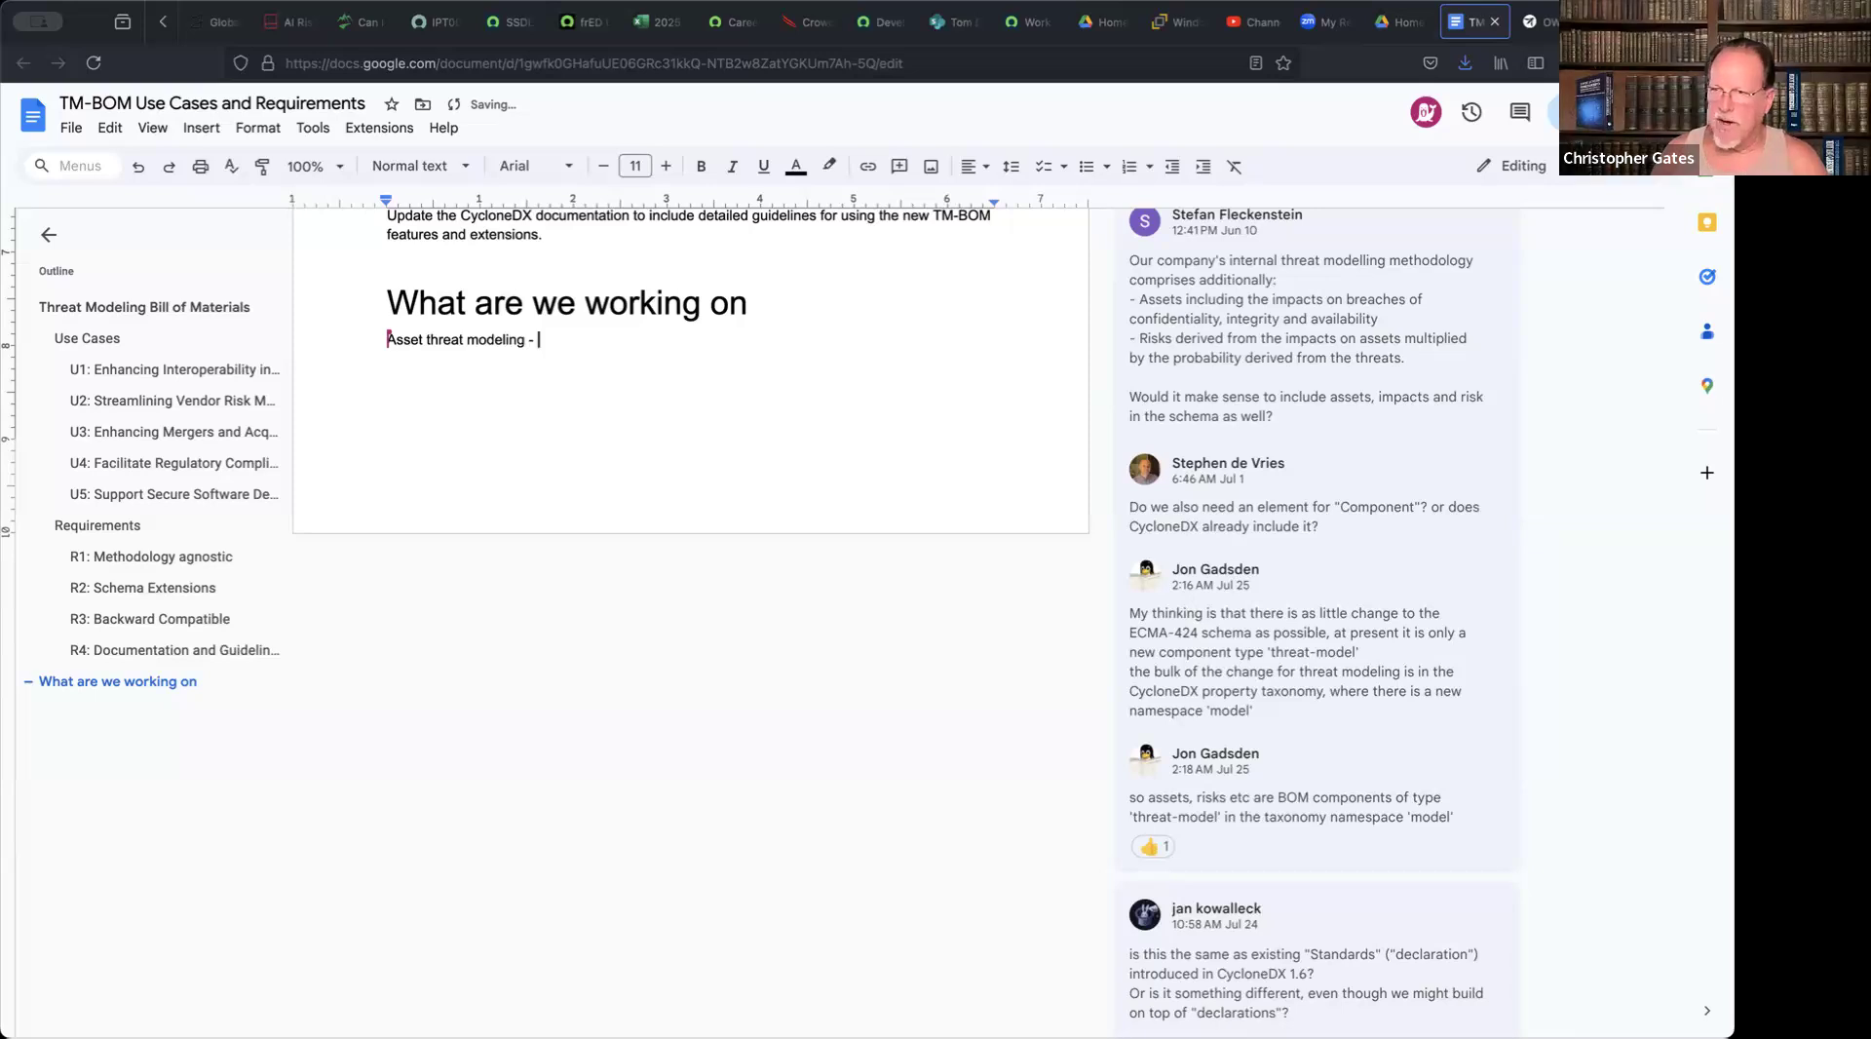
pyautogui.write('system components, etc')
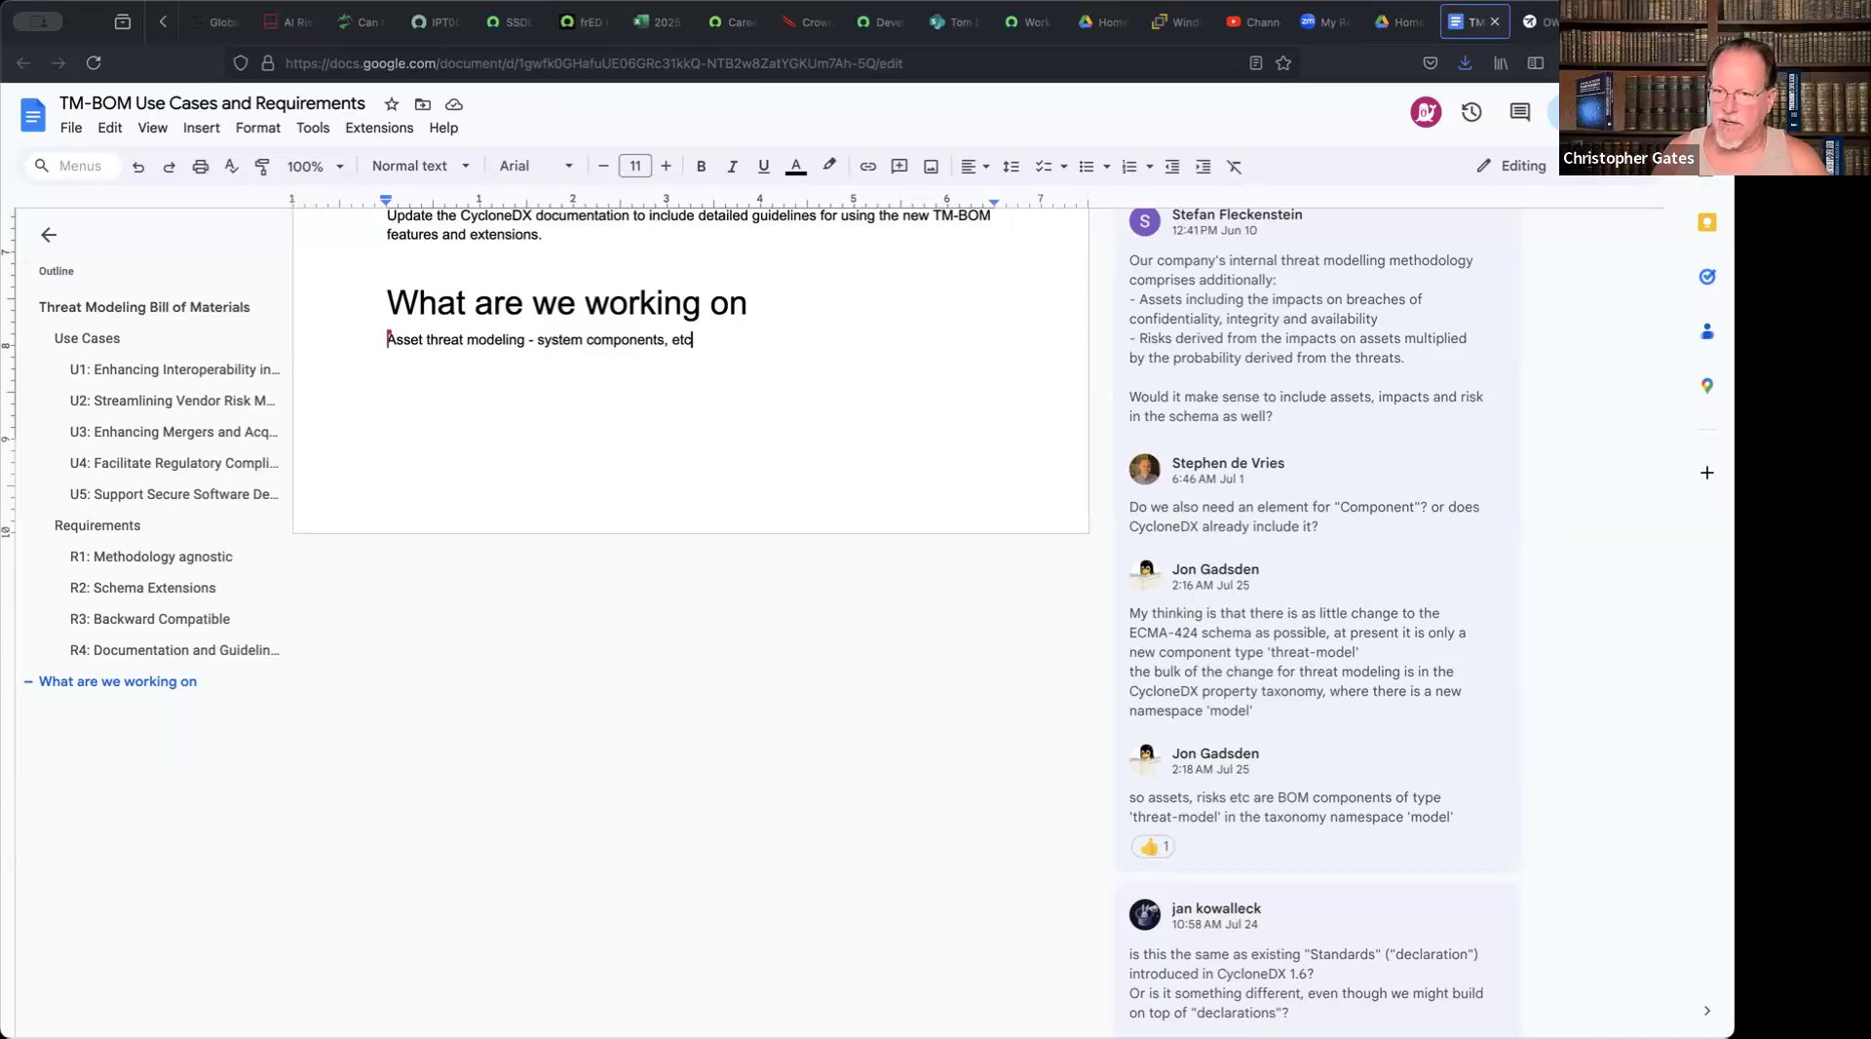
pyautogui.press('Return')
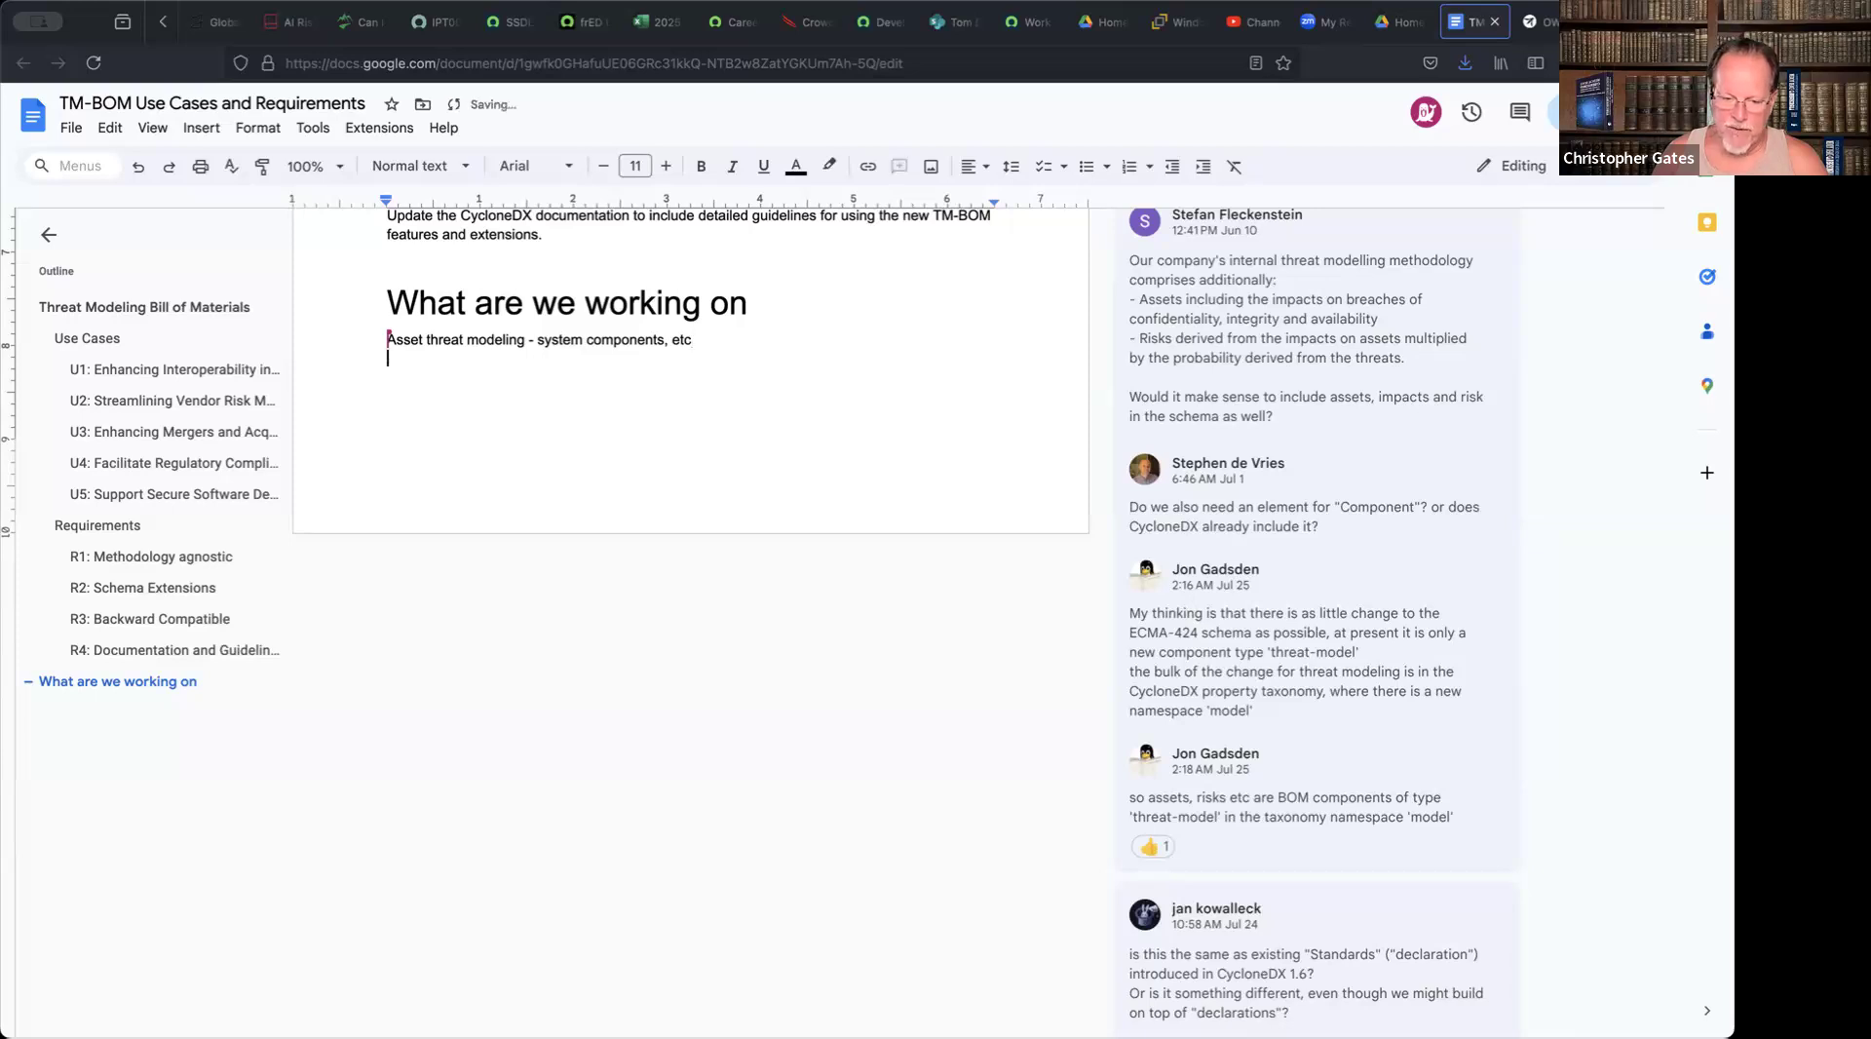
# Step: Add the line "Process threat modeling - supply chain, deployments, updates, etc" below the asset threat modeling line
pyautogui.write('Process threat modeling')
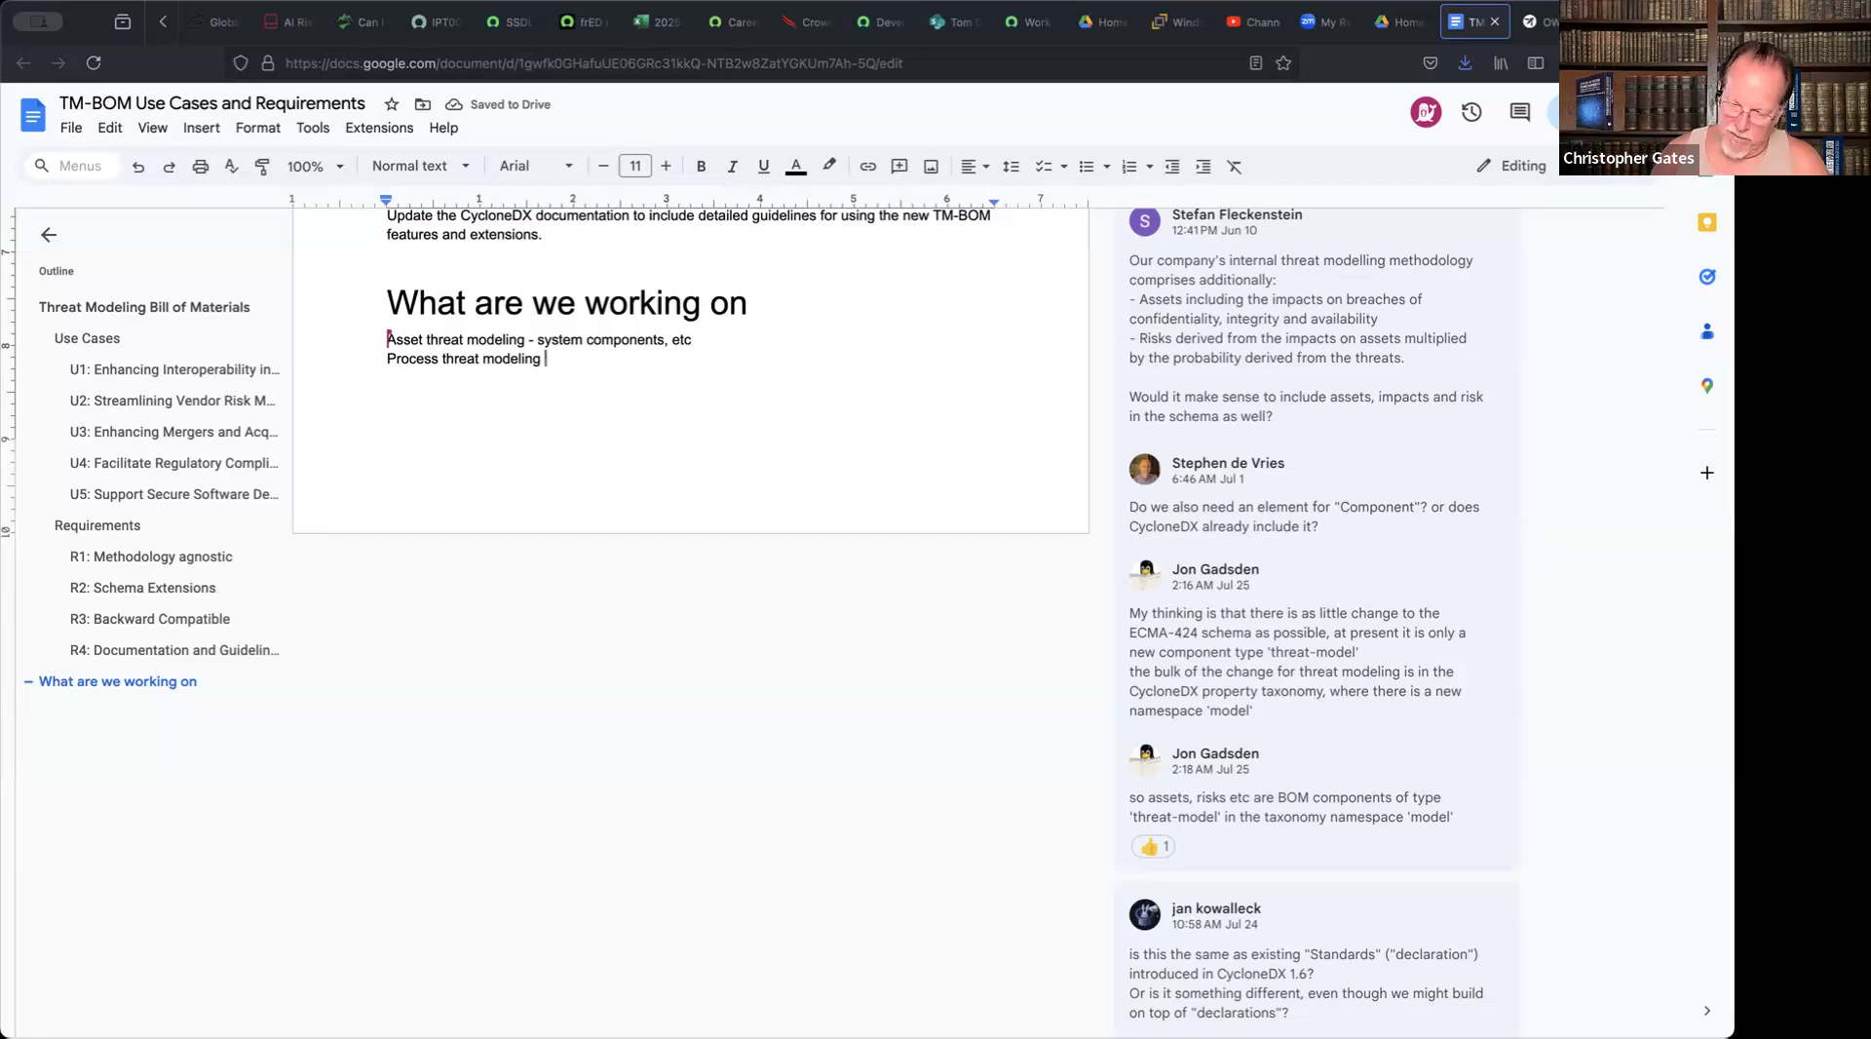
pyautogui.write('- supp')
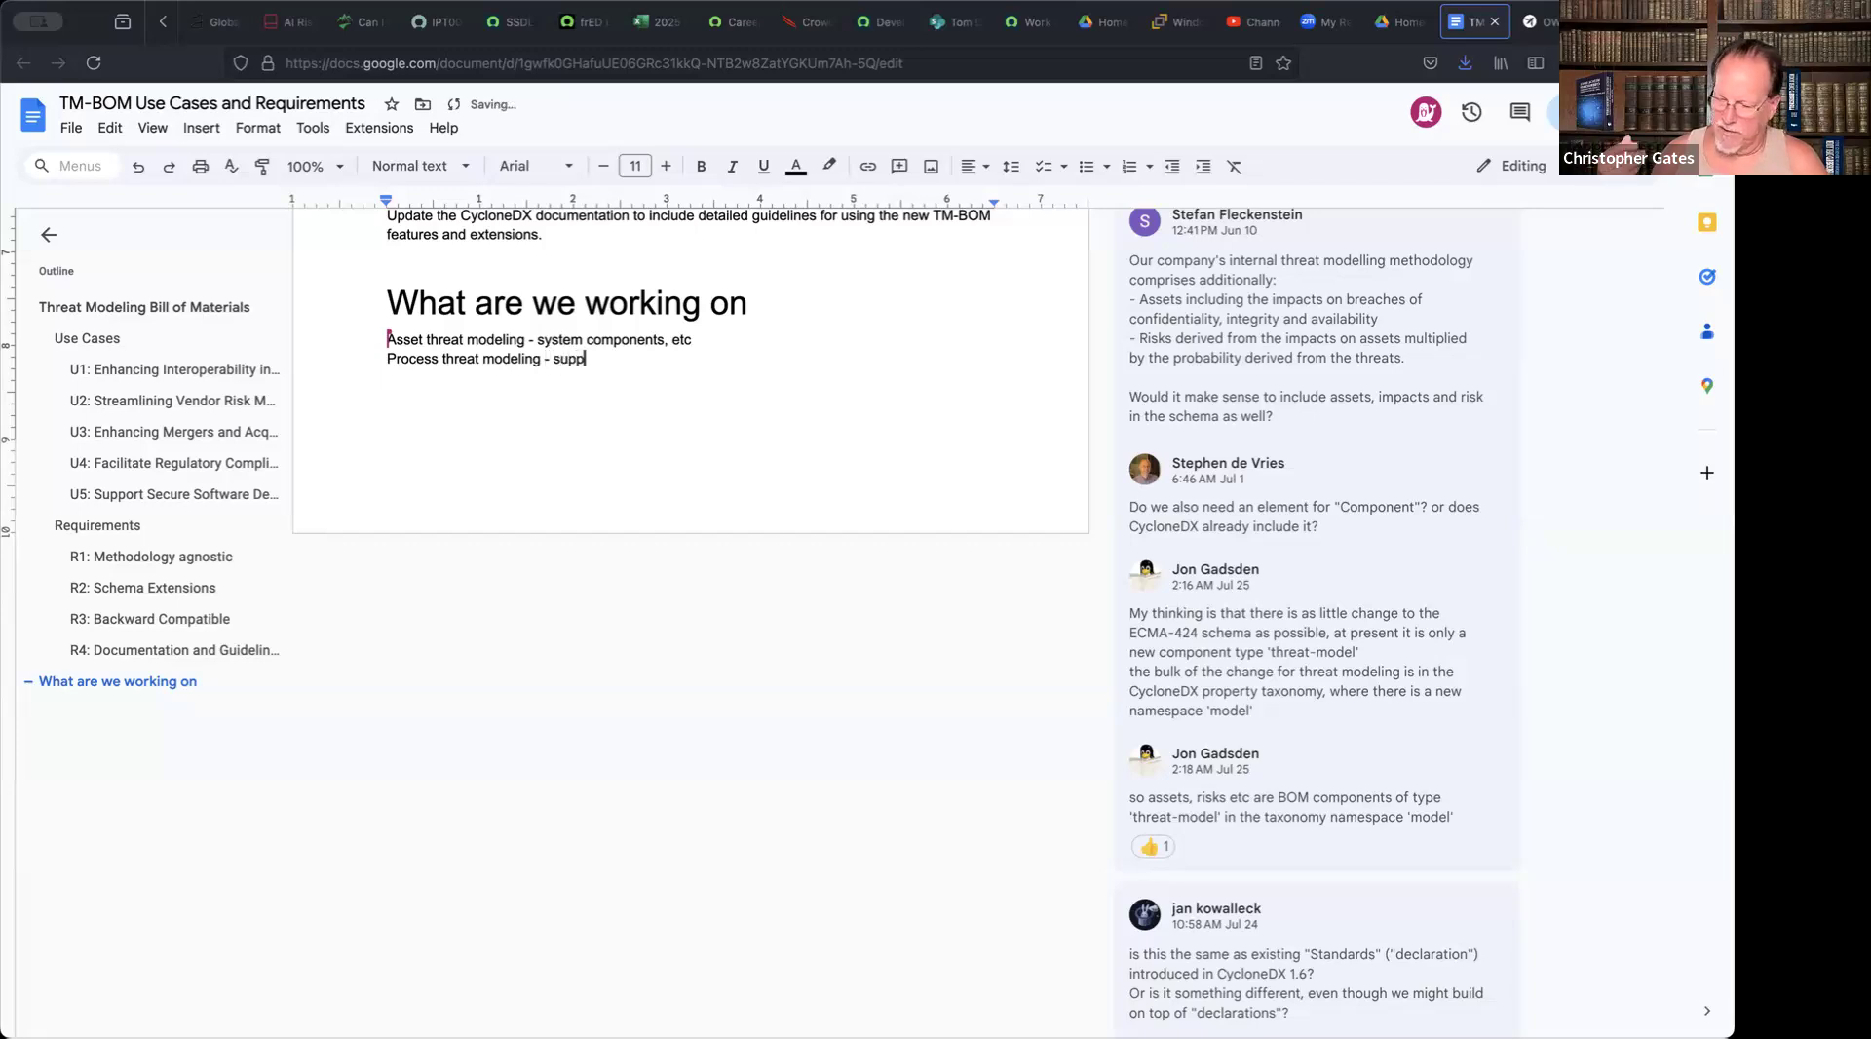
pyautogui.write('ly chain, depl')
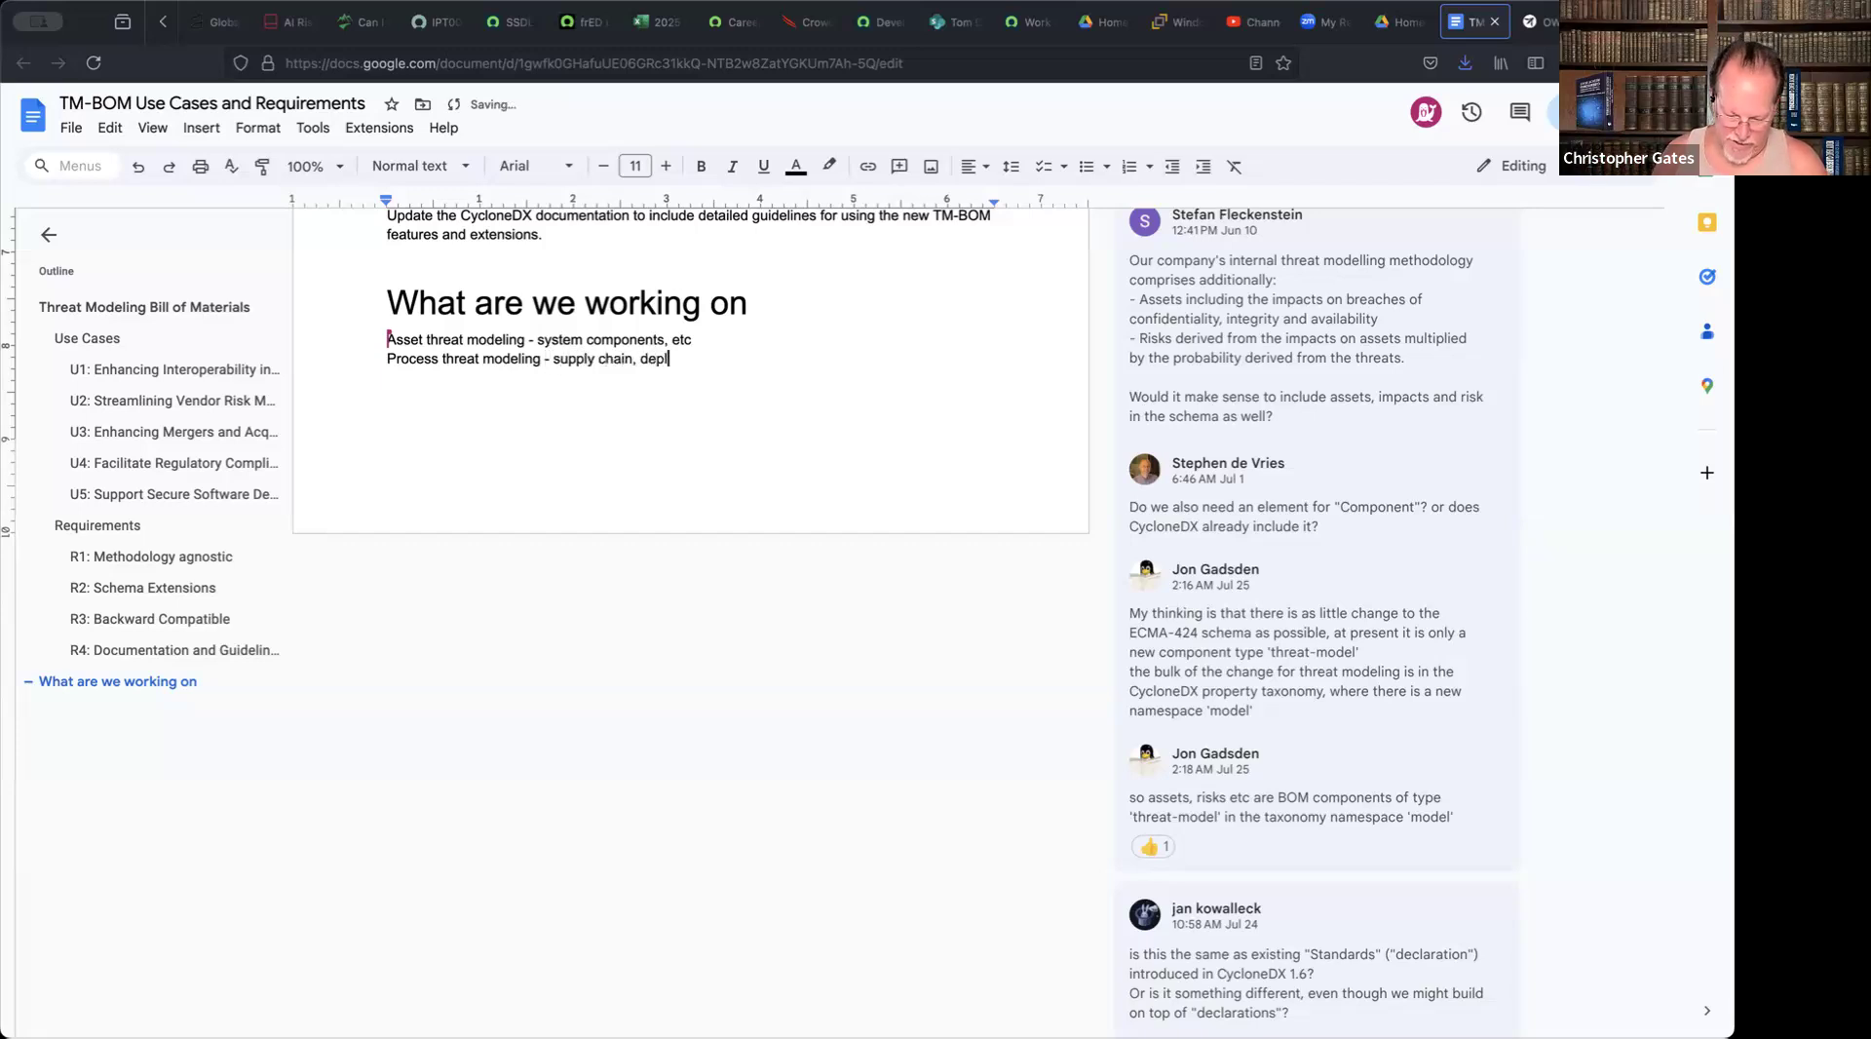
pyautogui.write('oyments, update,')
pyautogui.press('BackSpace')
pyautogui.press('BackSpace')
pyautogui.write('s, etc')
pyautogui.press('Return')
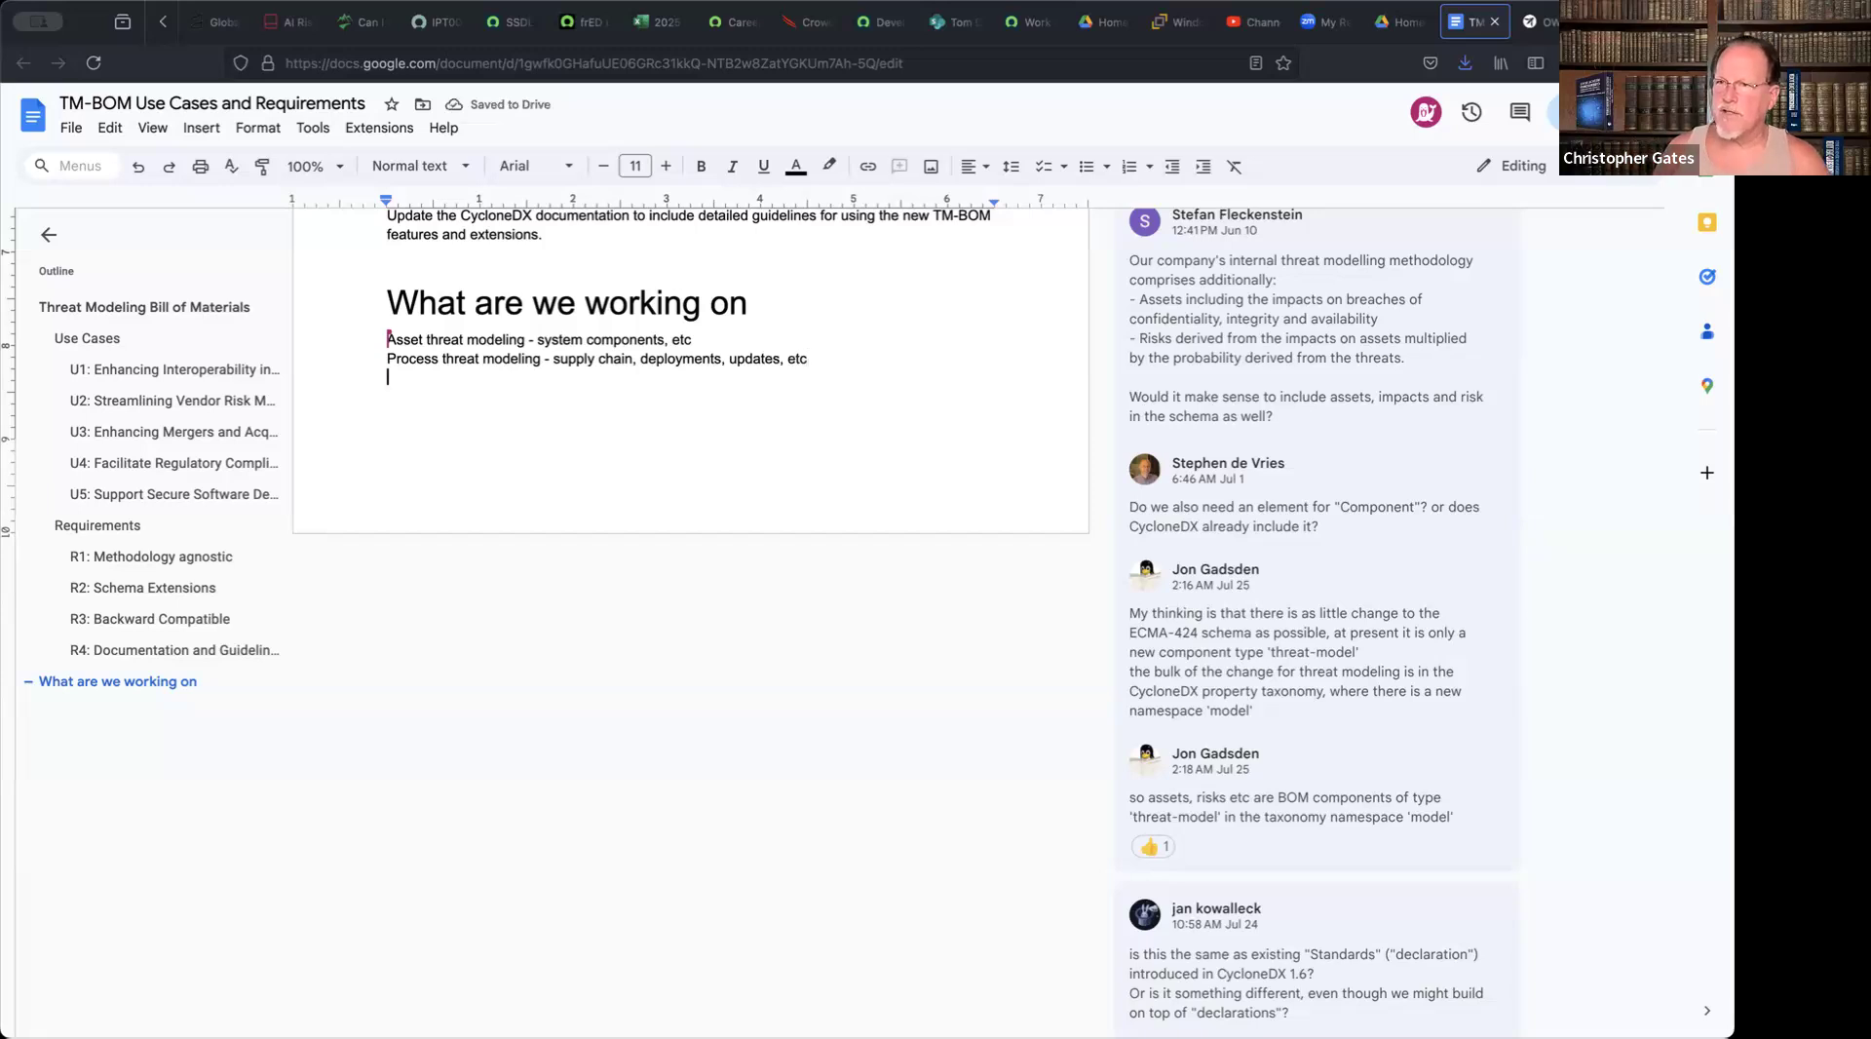
# Step: Add a third line reading "Diagrams - attack trees, DFDs, etc" below the process threat modeling line
pyautogui.write("Diagrams - attack trees' ")
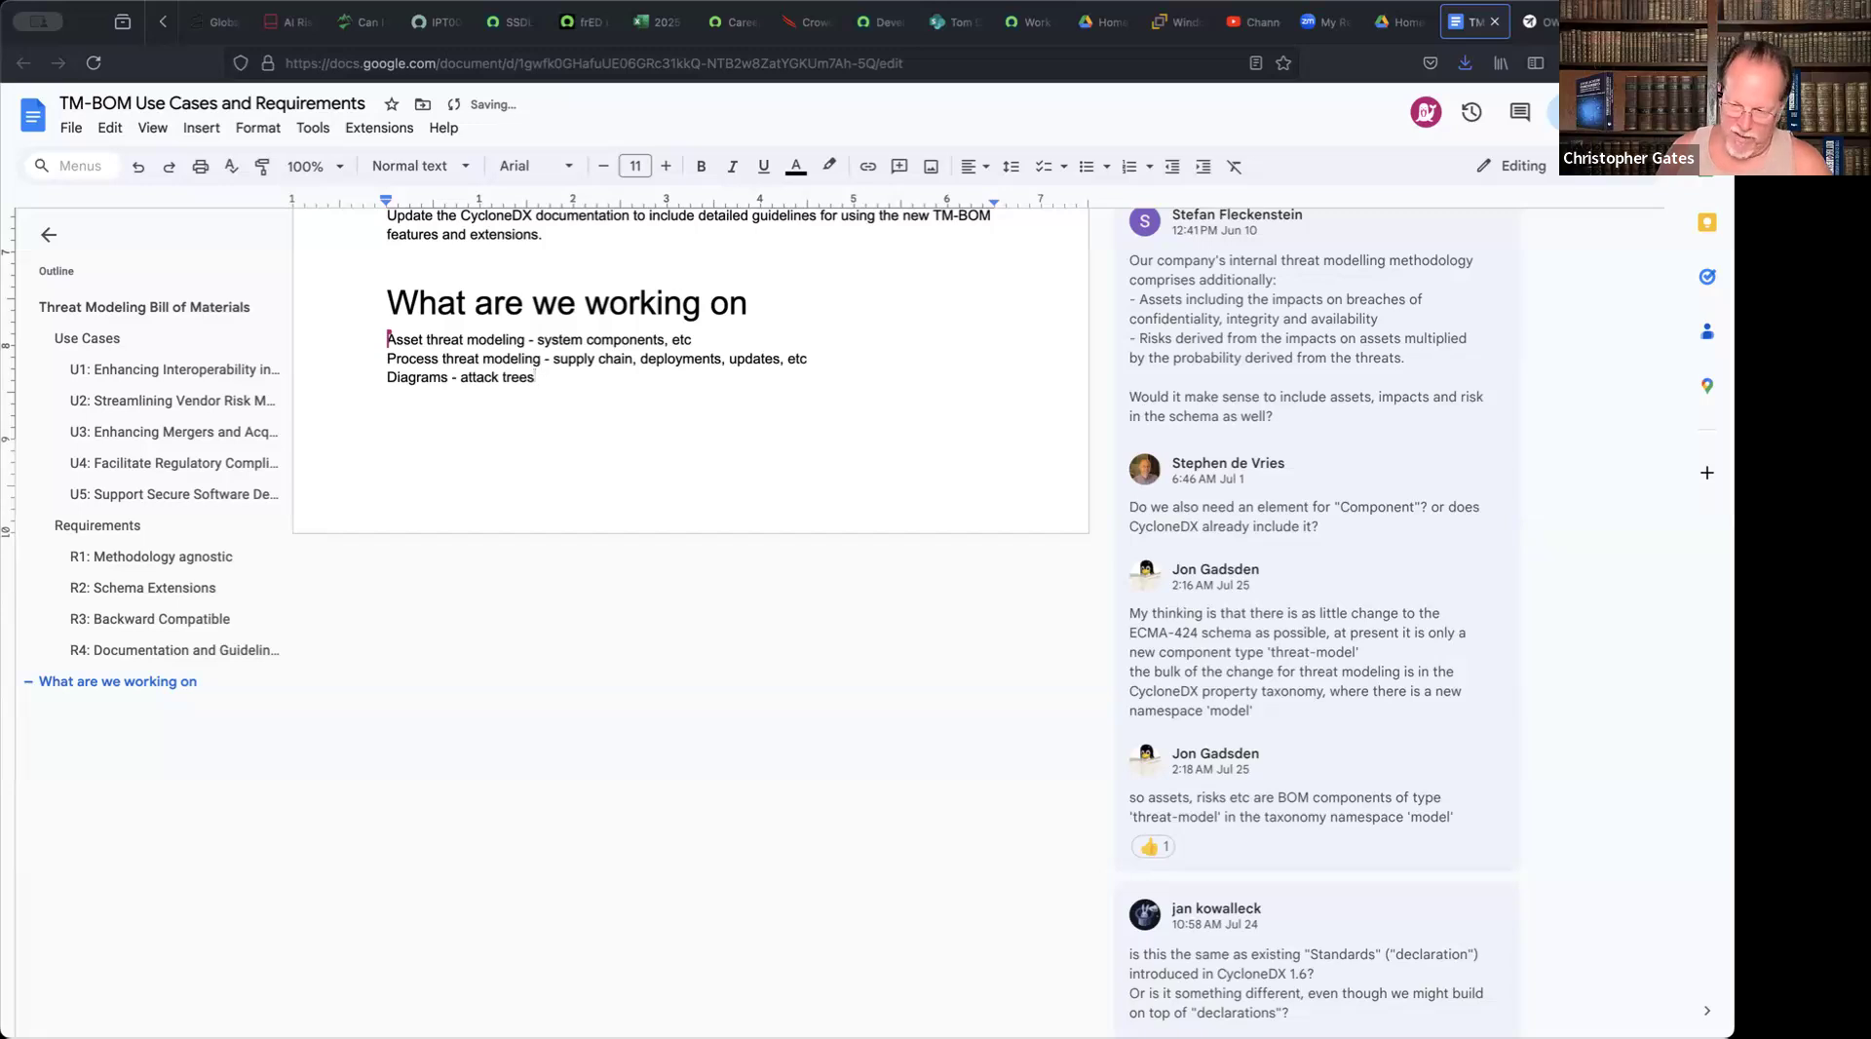
pyautogui.write(', DFDs')
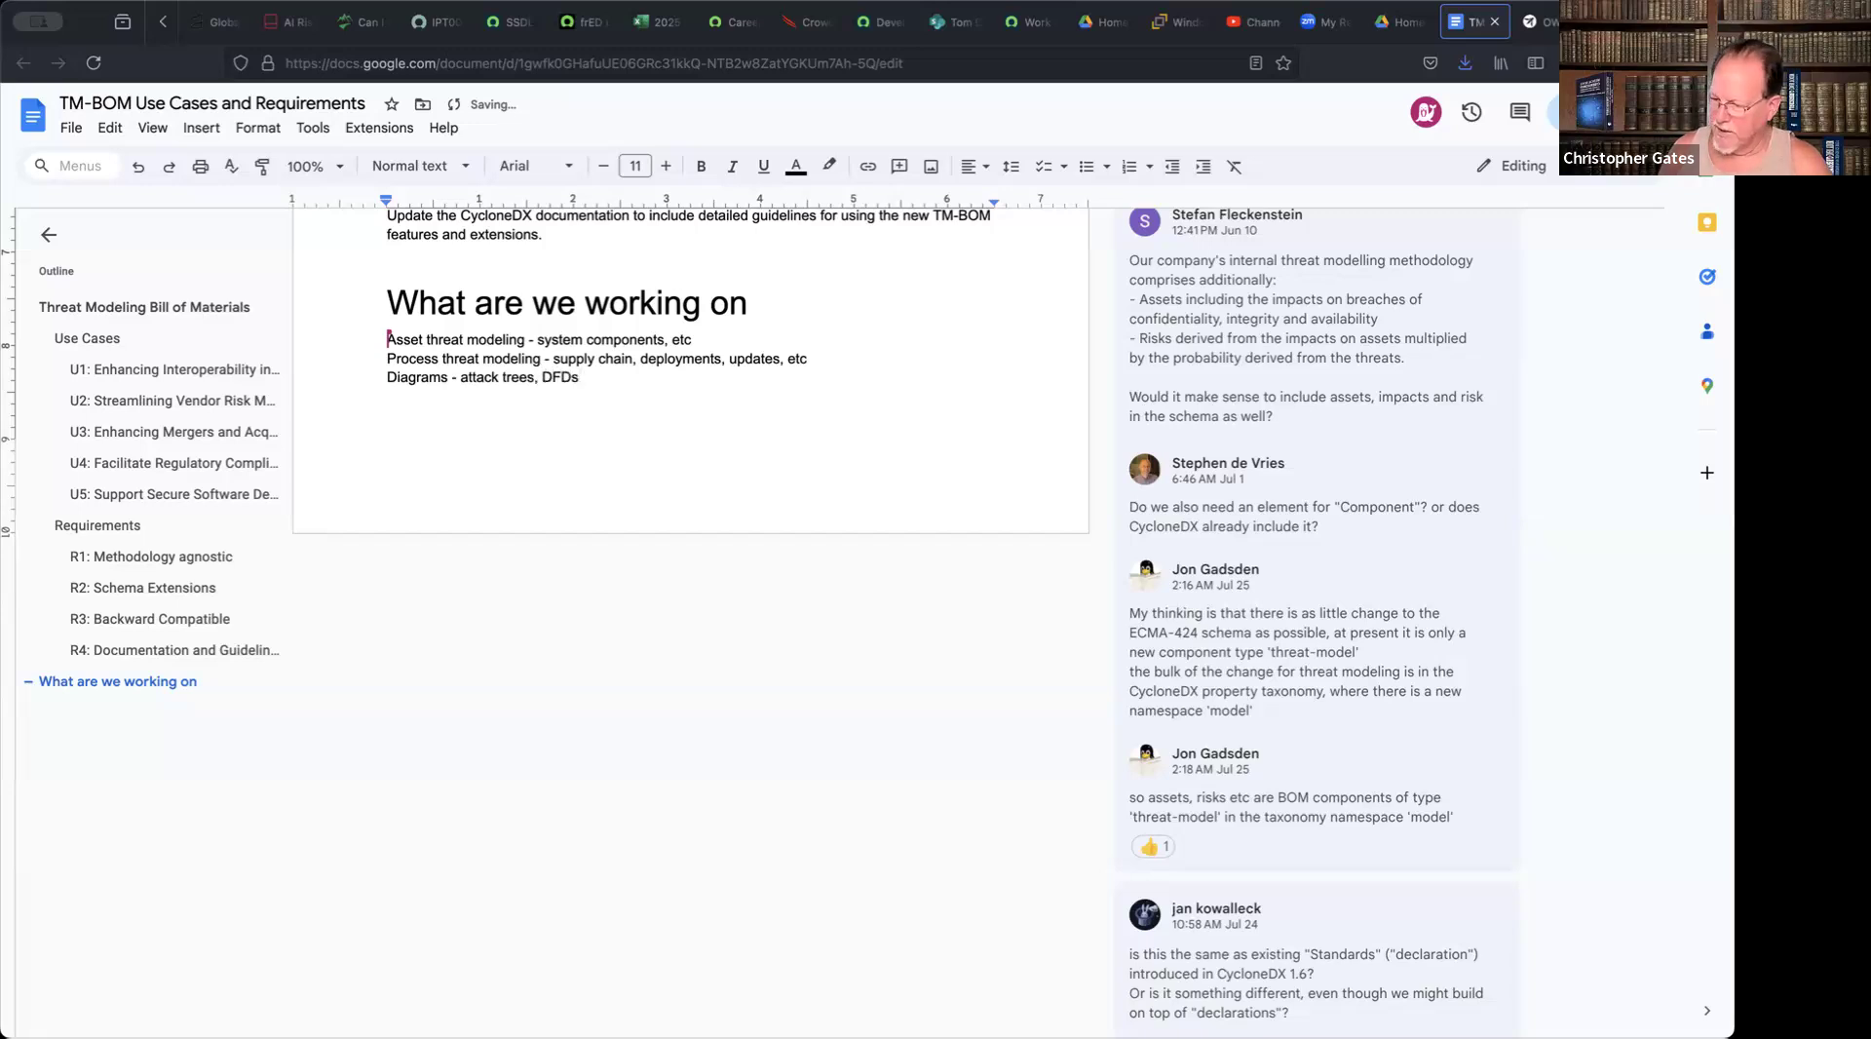
pyautogui.write(', etc')
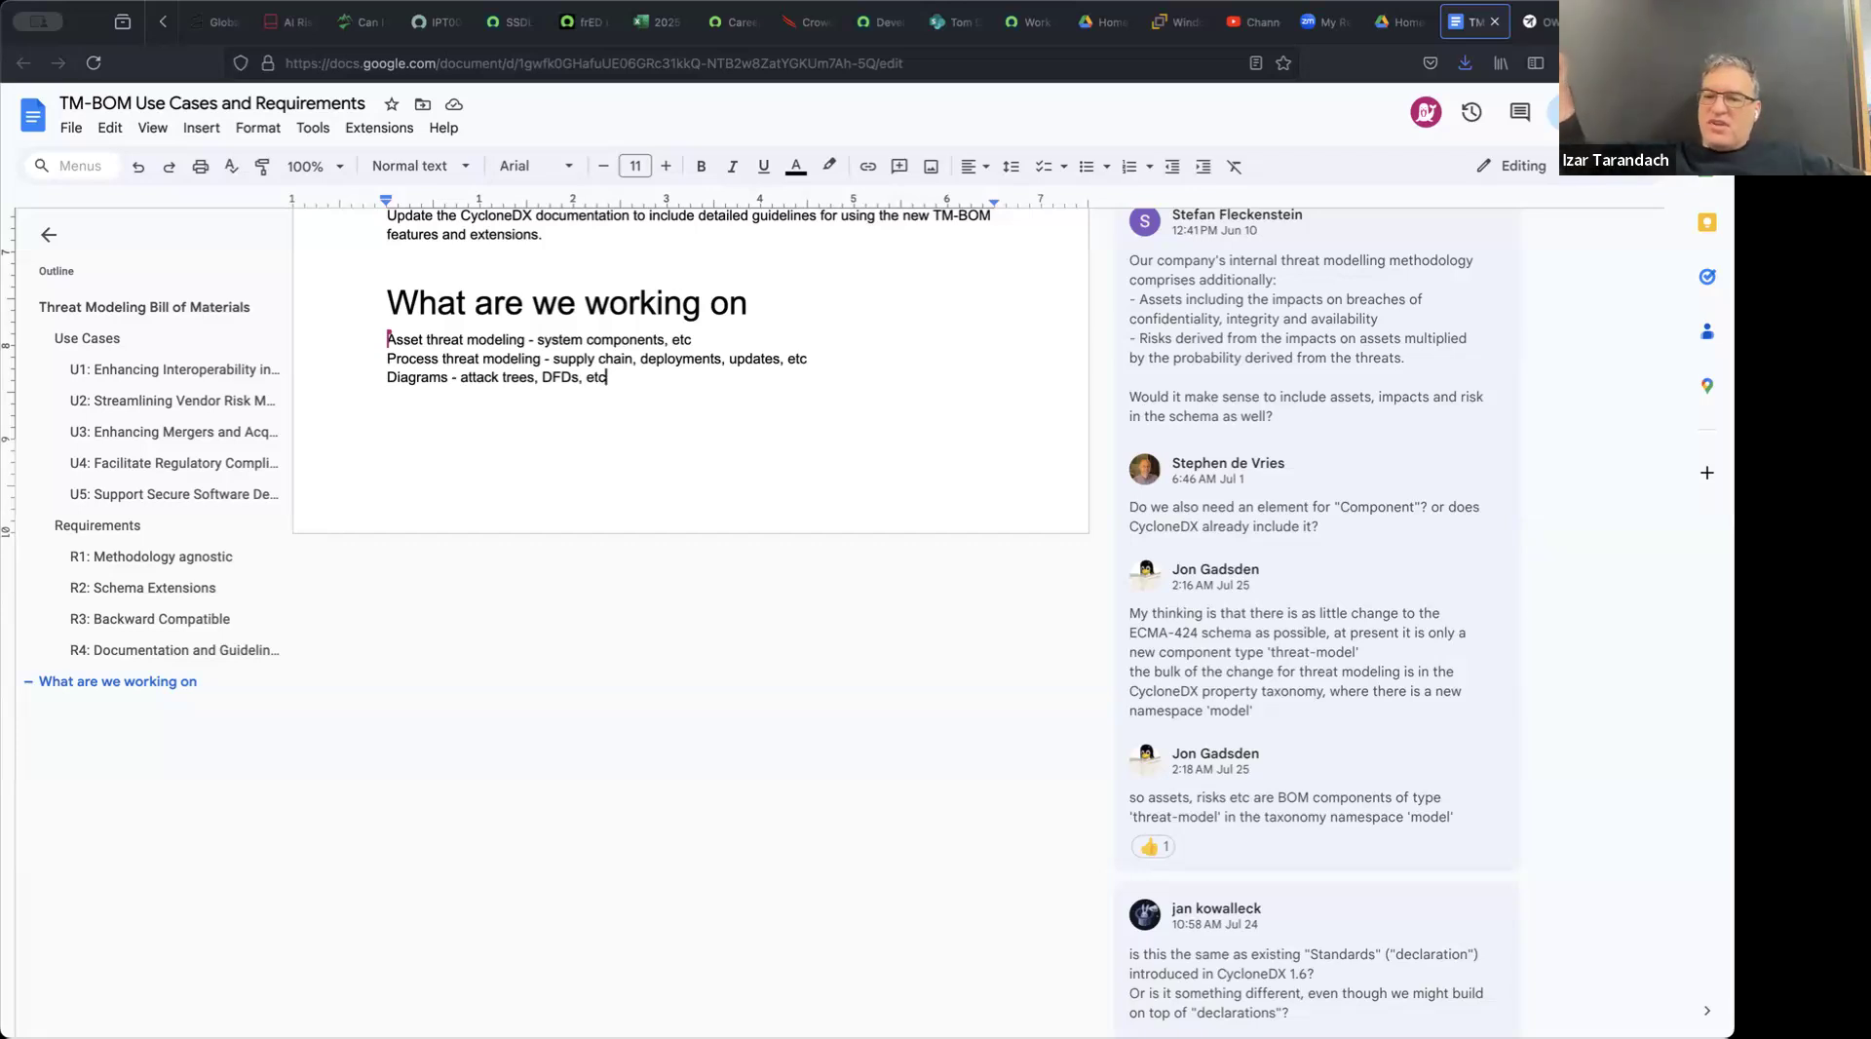
# Step: Insert "processes," before "etc" in the asset threat modeling line
pyautogui.click(674, 338)
pyautogui.write('process')
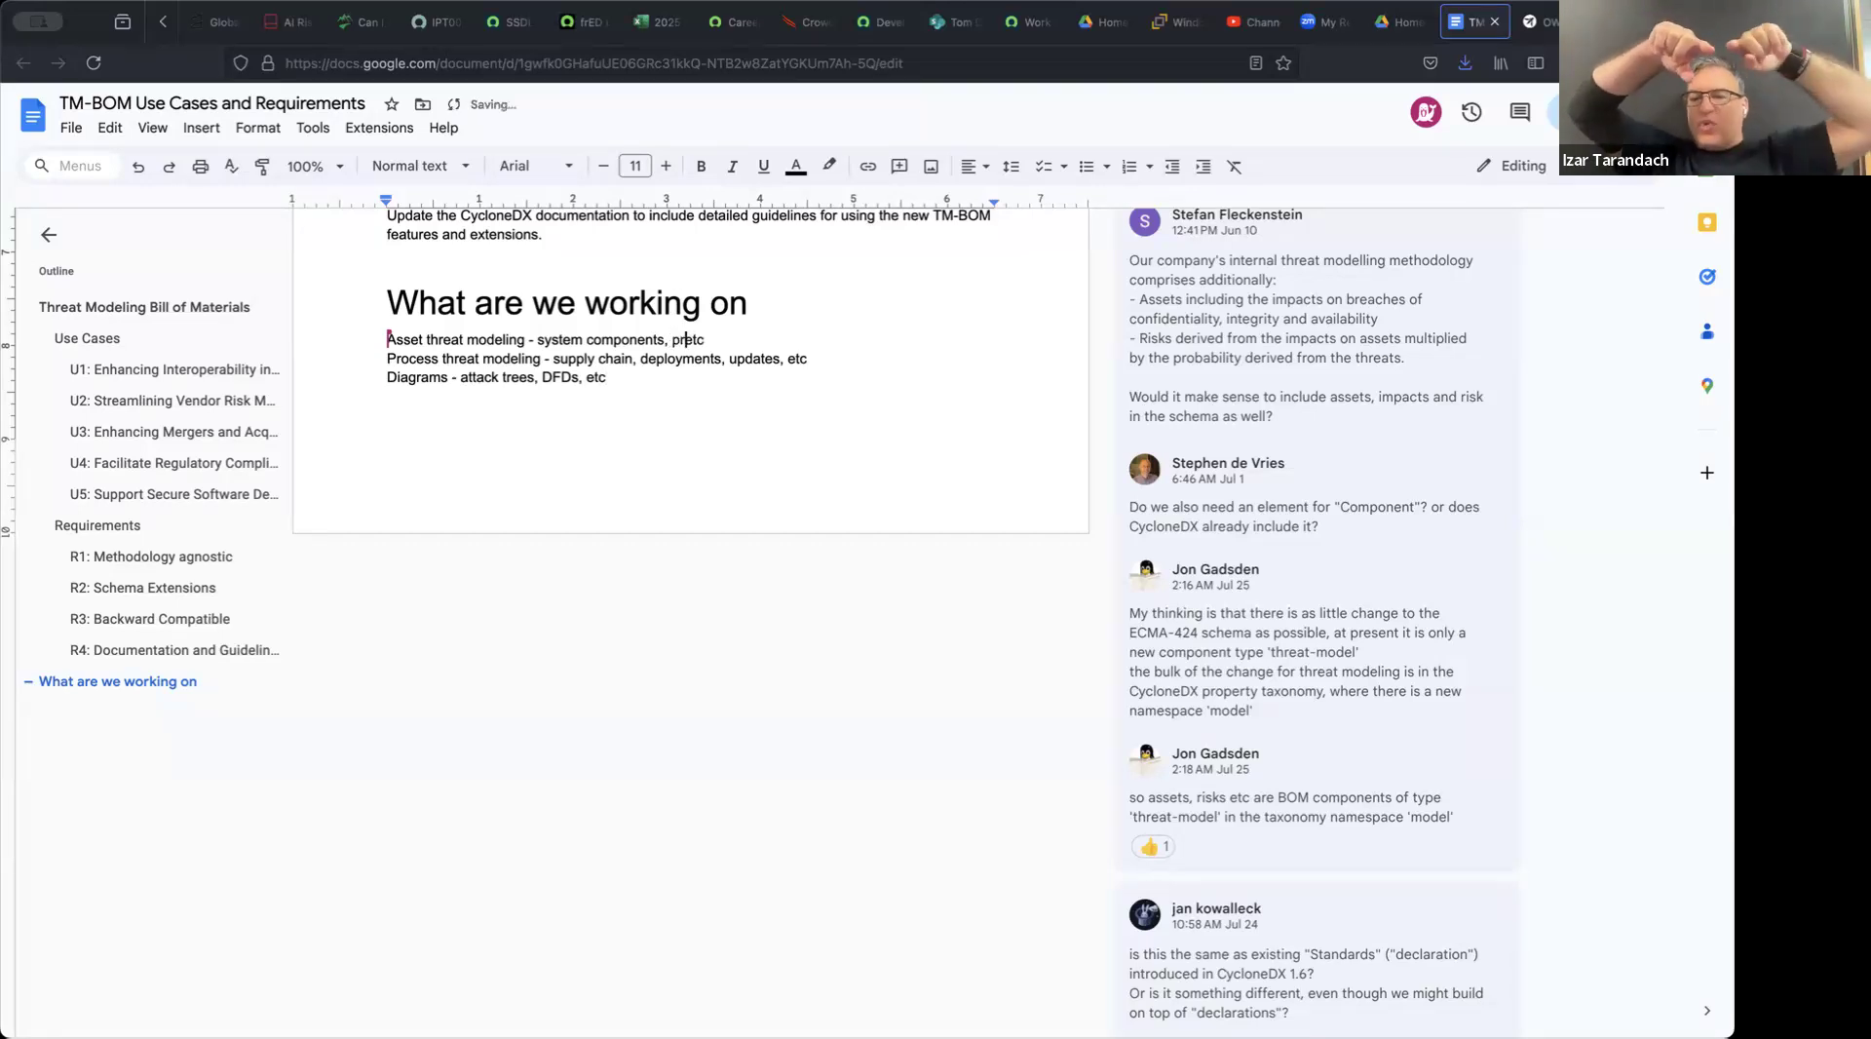
pyautogui.write('es,')
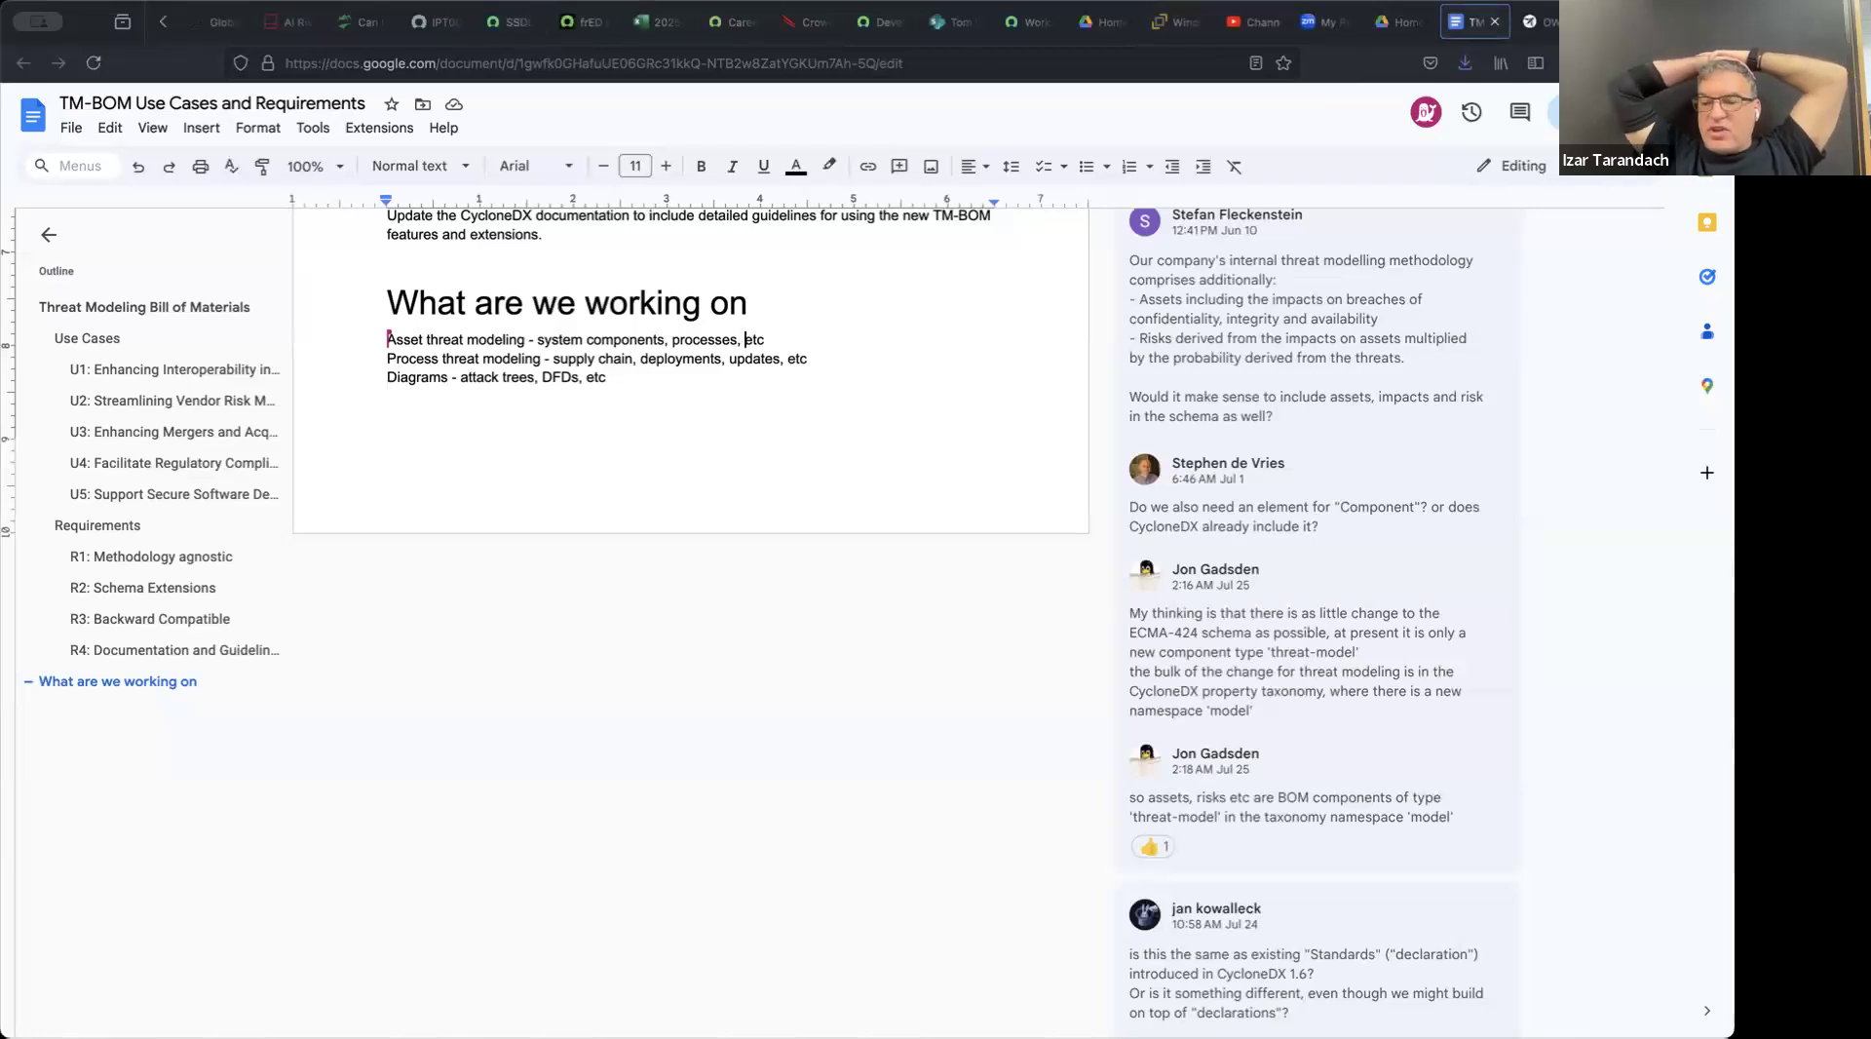
pyautogui.click(746, 340)
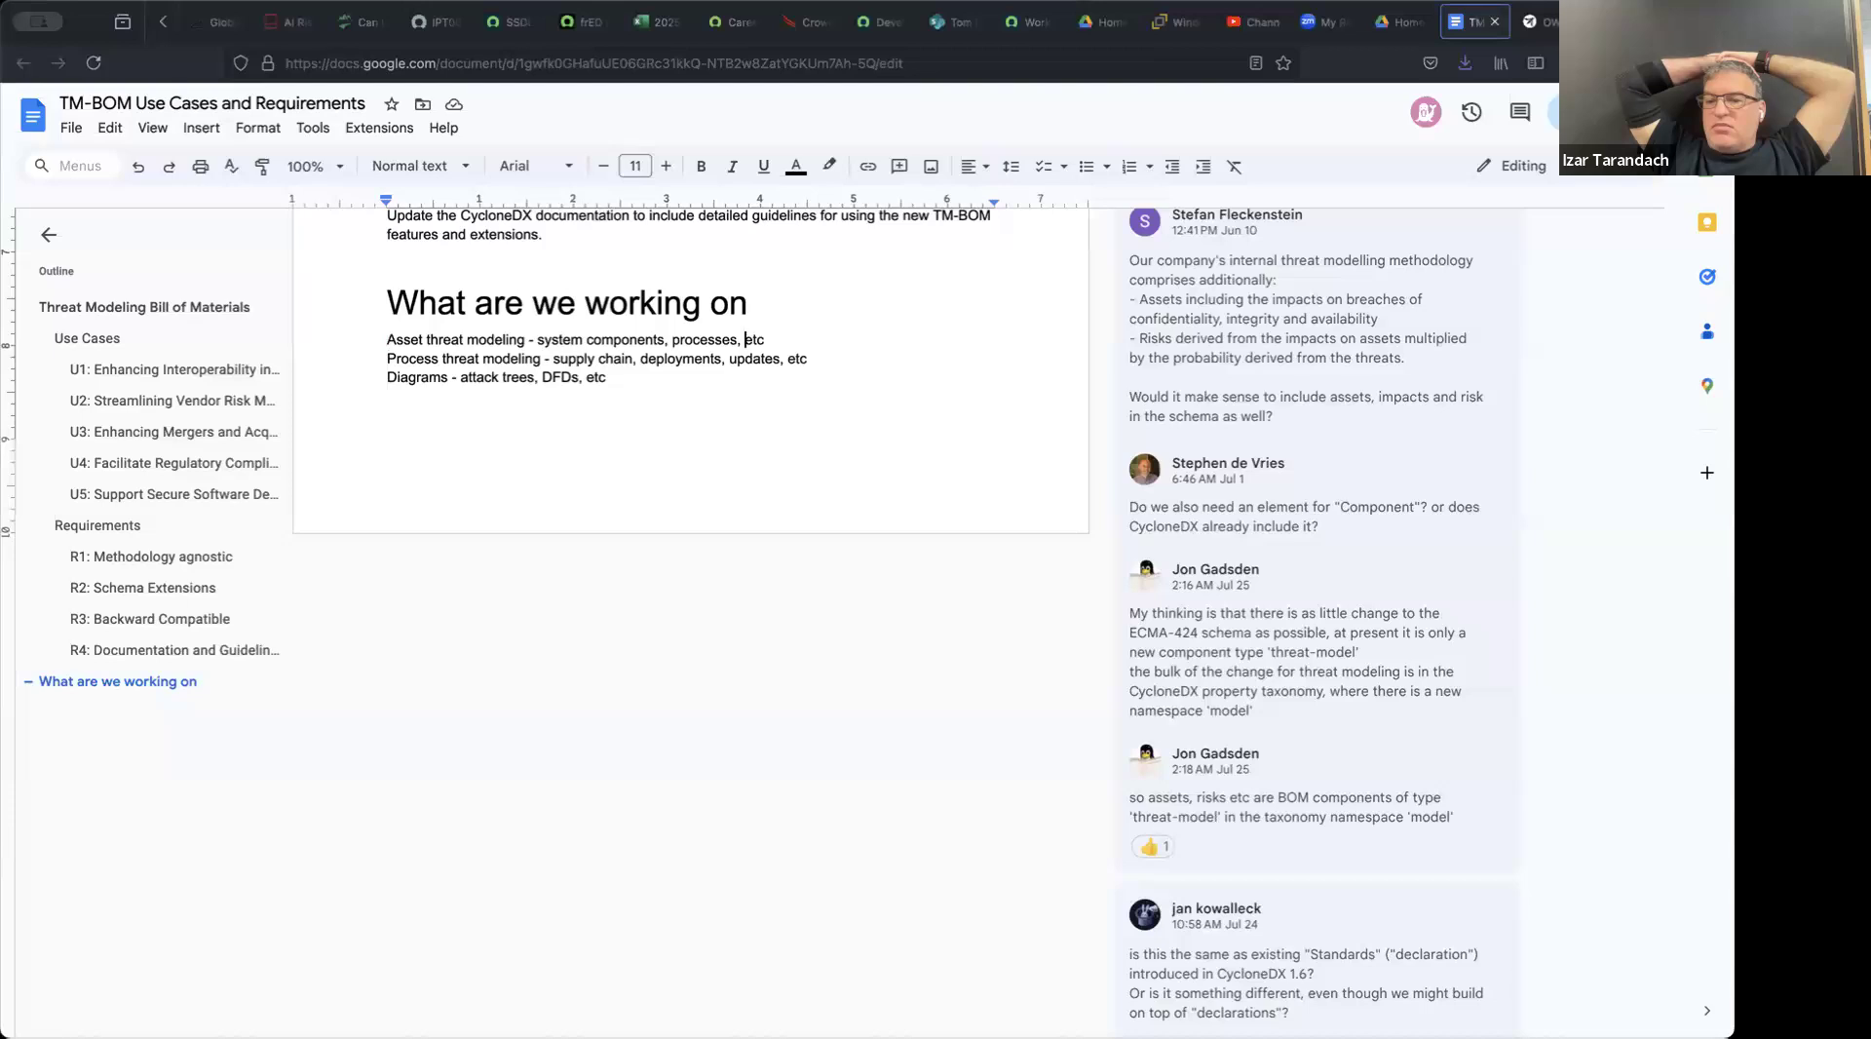
# Step: Switch to the forktm app, view the Define Objectives questions and use-case section for Acme Application, and return to the TM-BOM document
pyautogui.click(1549, 23)
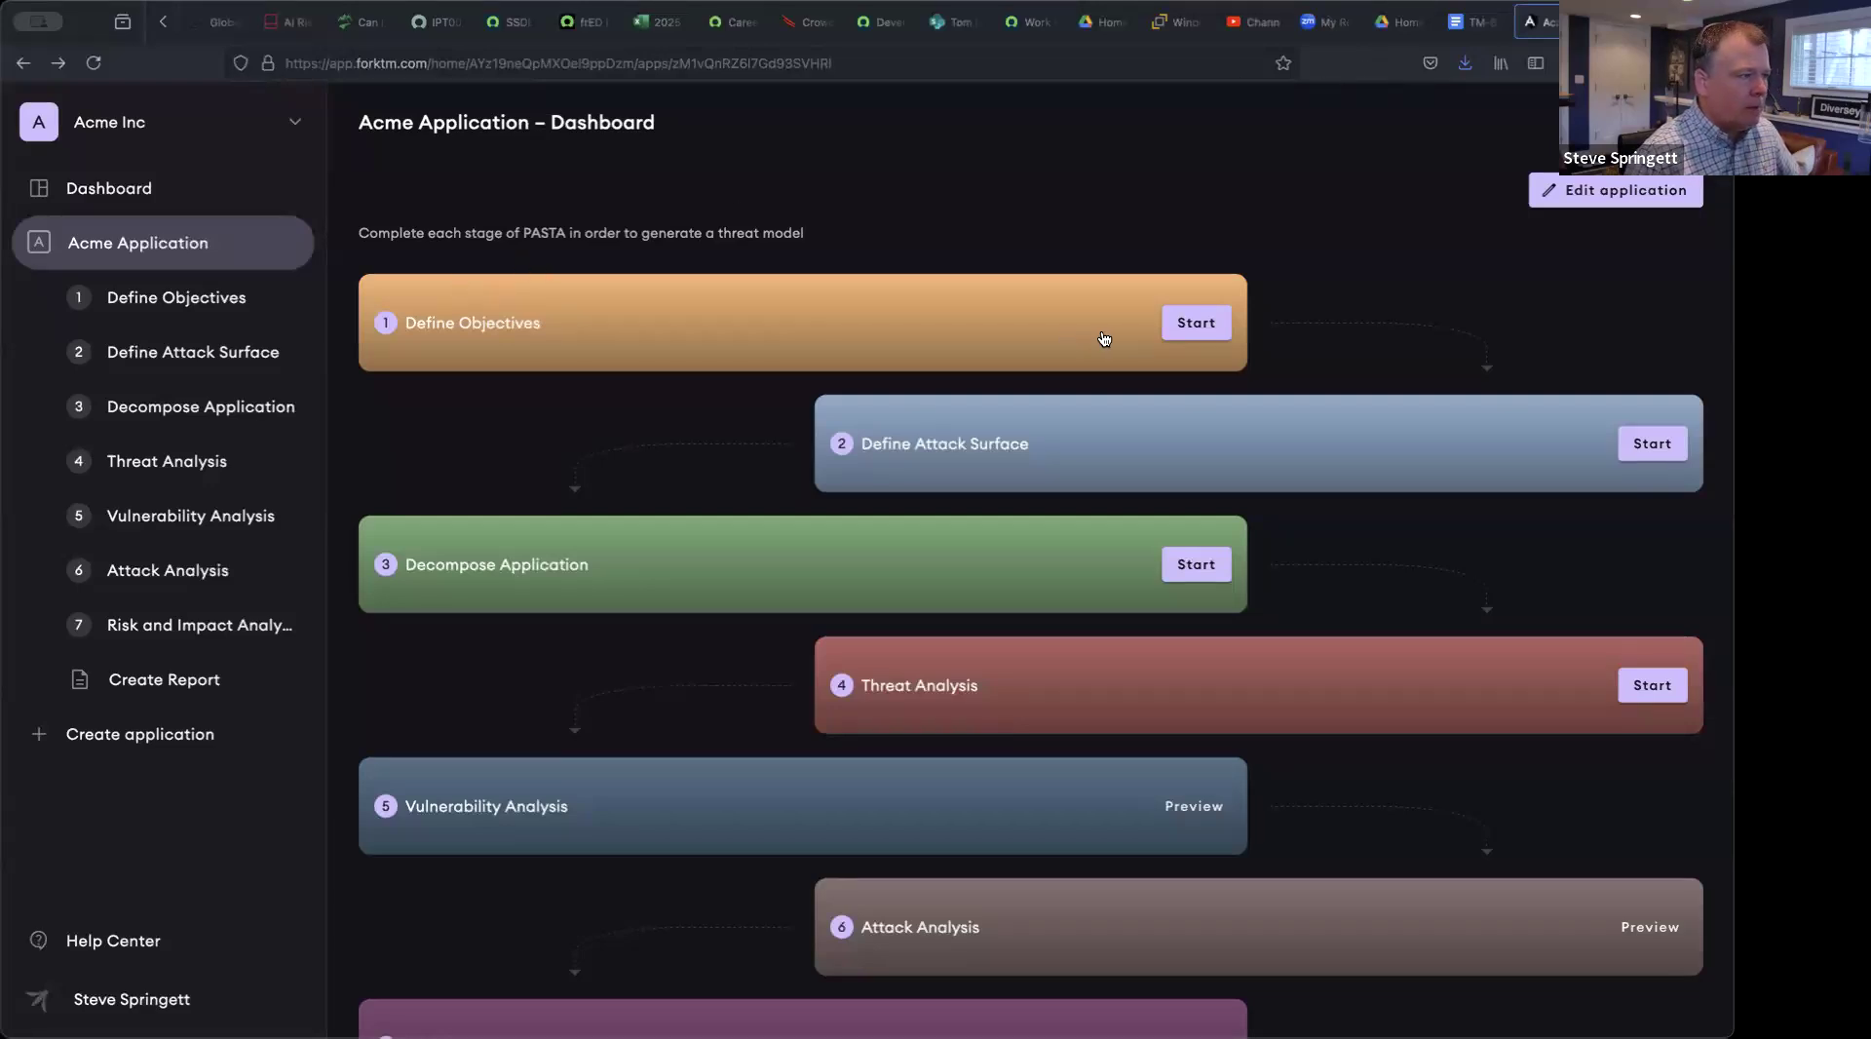
pyautogui.click(1196, 327)
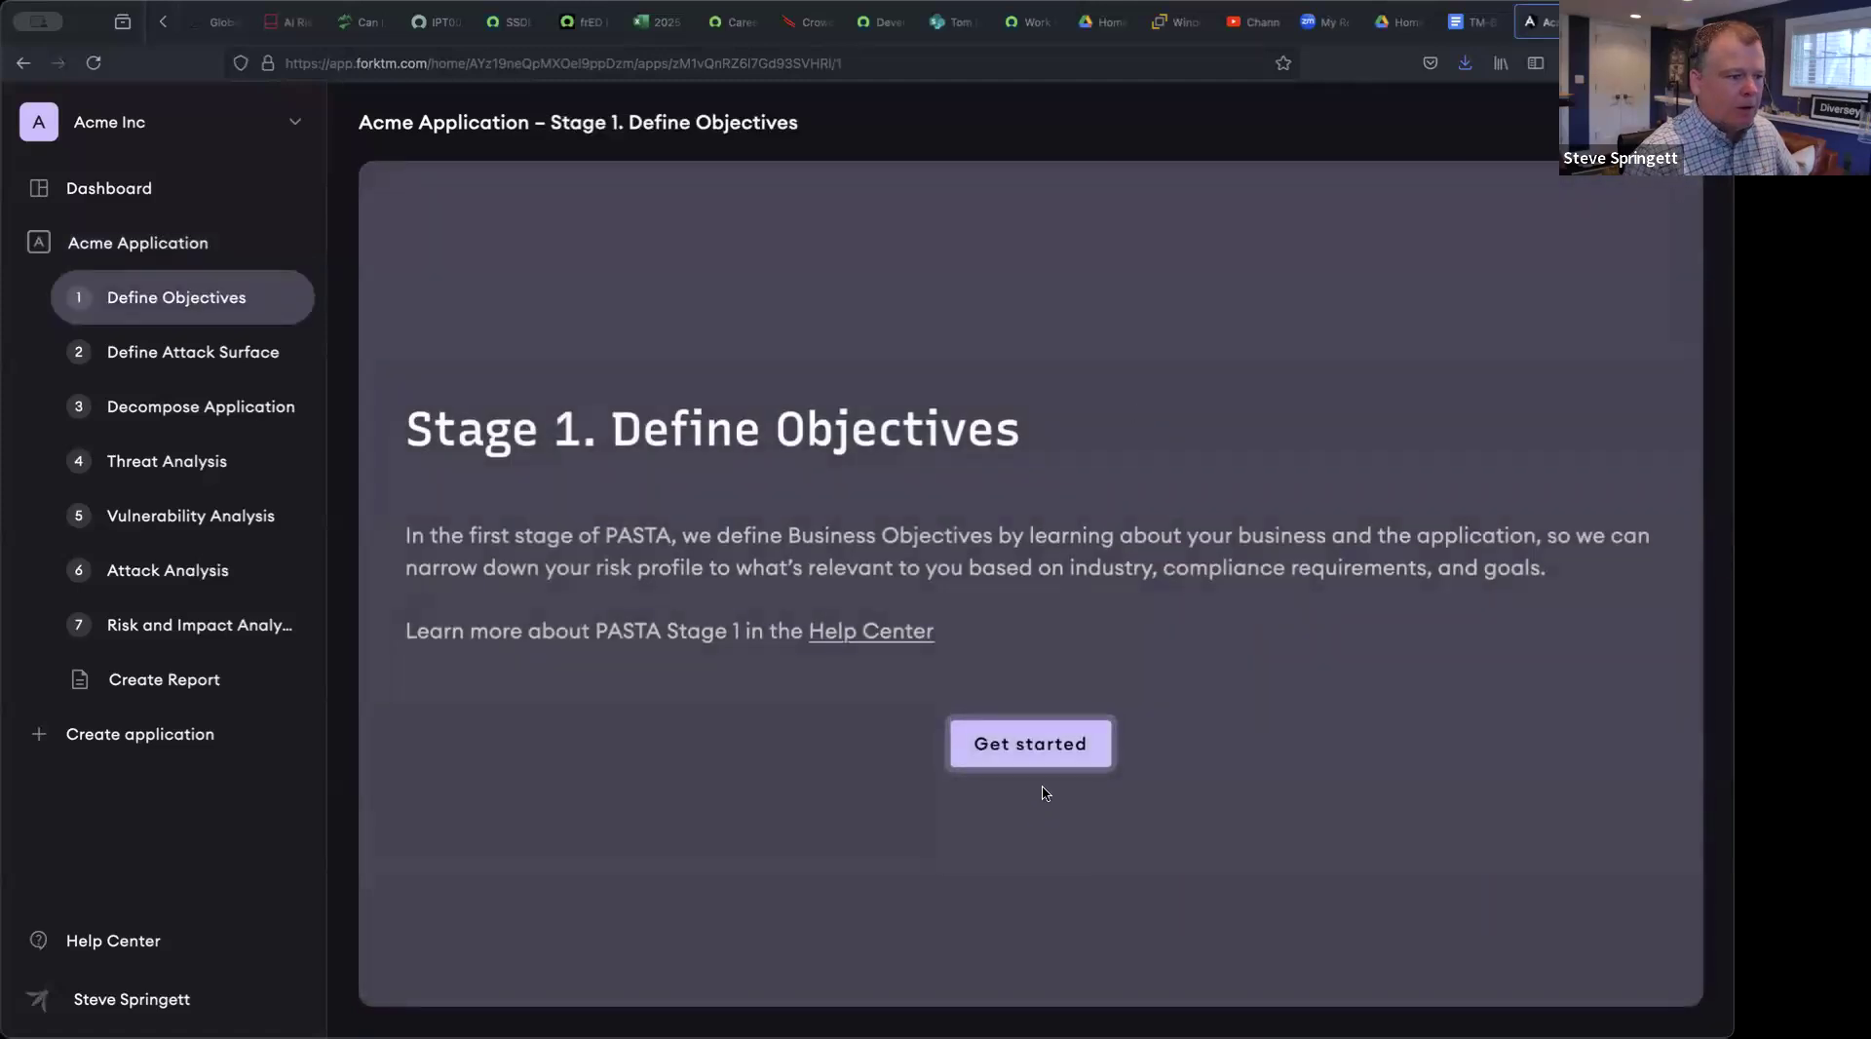
pyautogui.click(1044, 749)
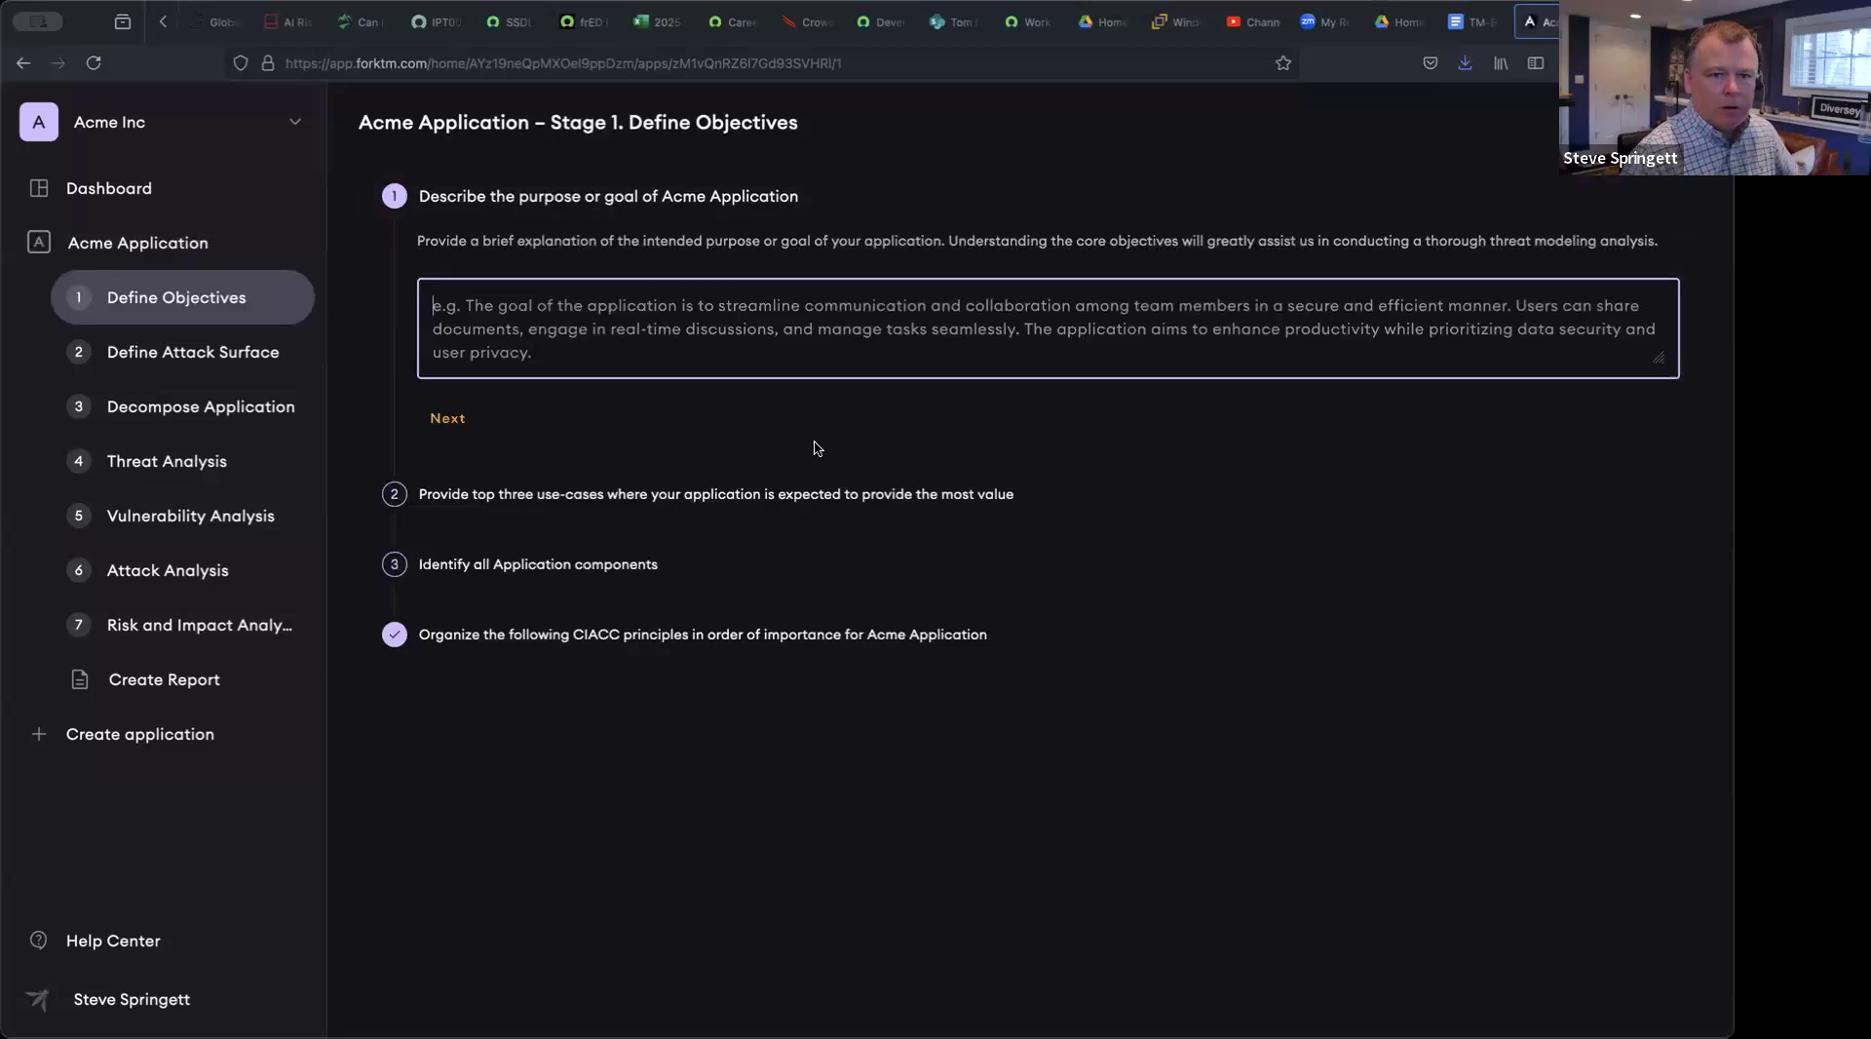
pyautogui.click(848, 494)
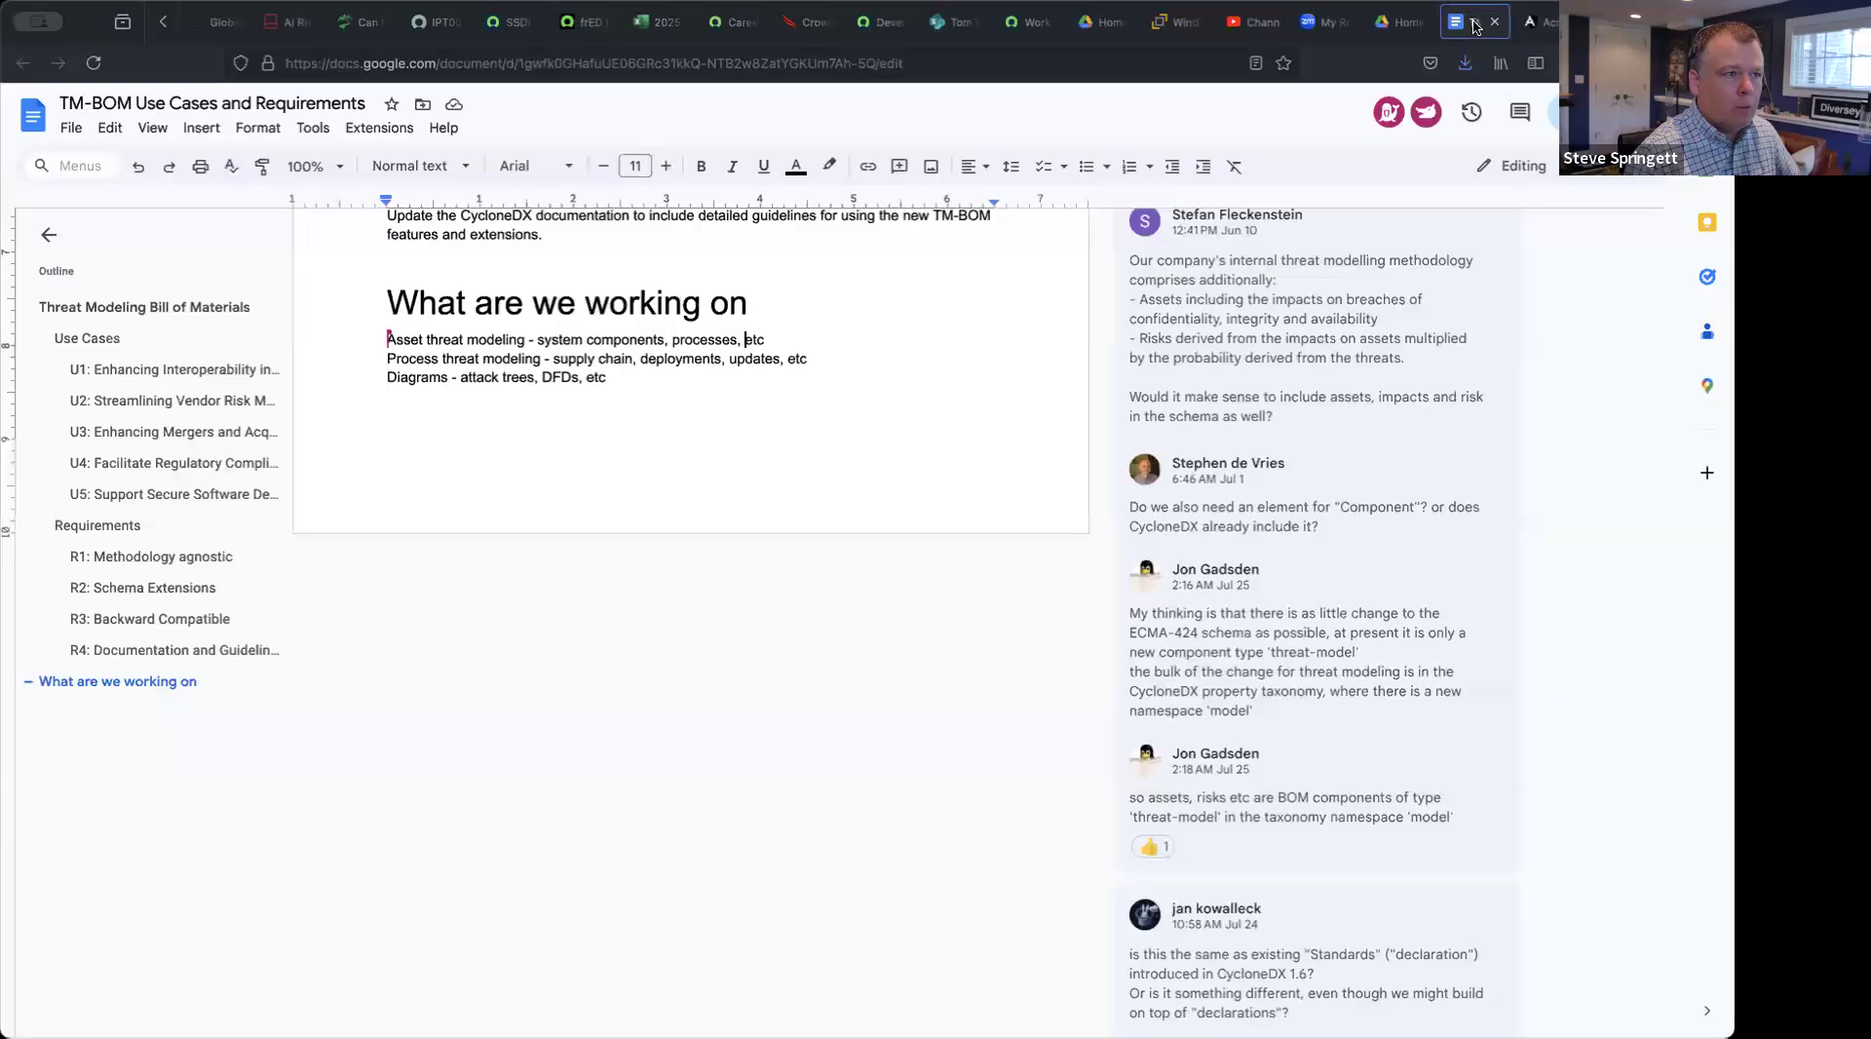
pyautogui.click(1473, 23)
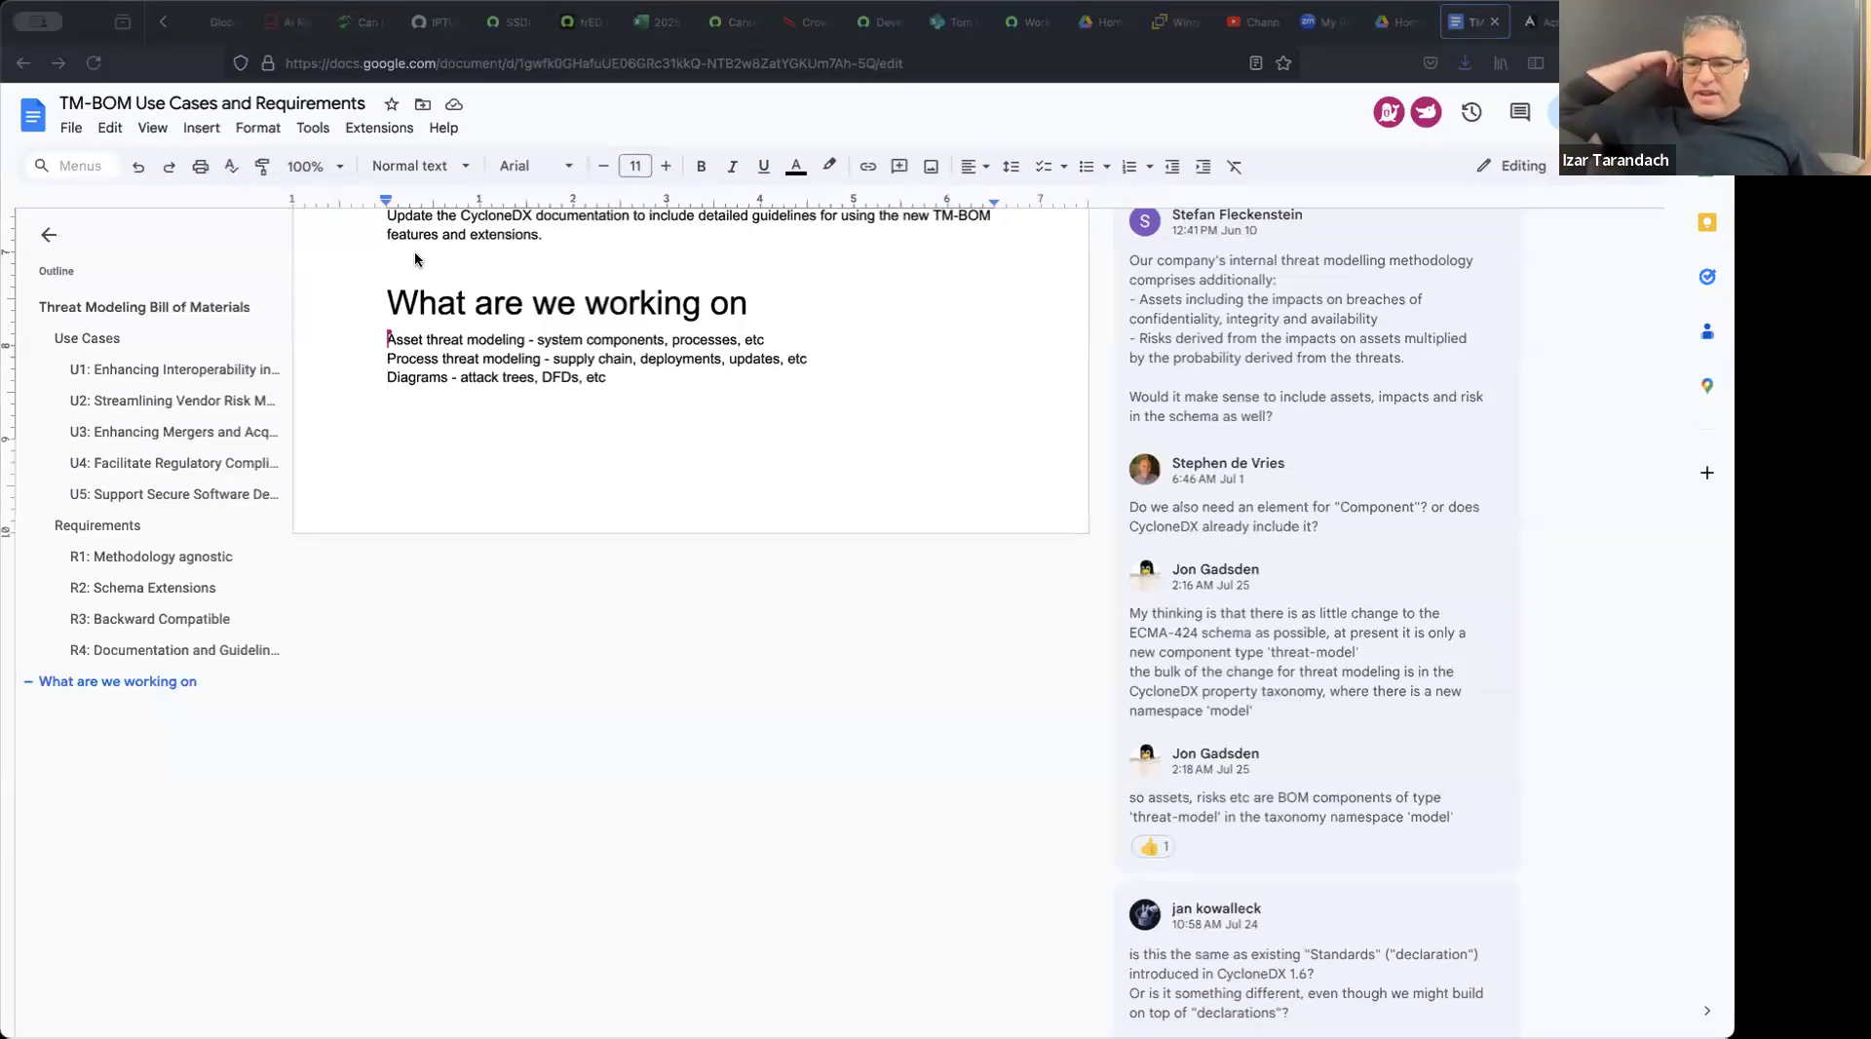
# Step: Add the line "Use cases / abuse cases (optional)" below the Diagrams line and insert a page break after it
pyautogui.click(678, 374)
pyautogui.press('Return')
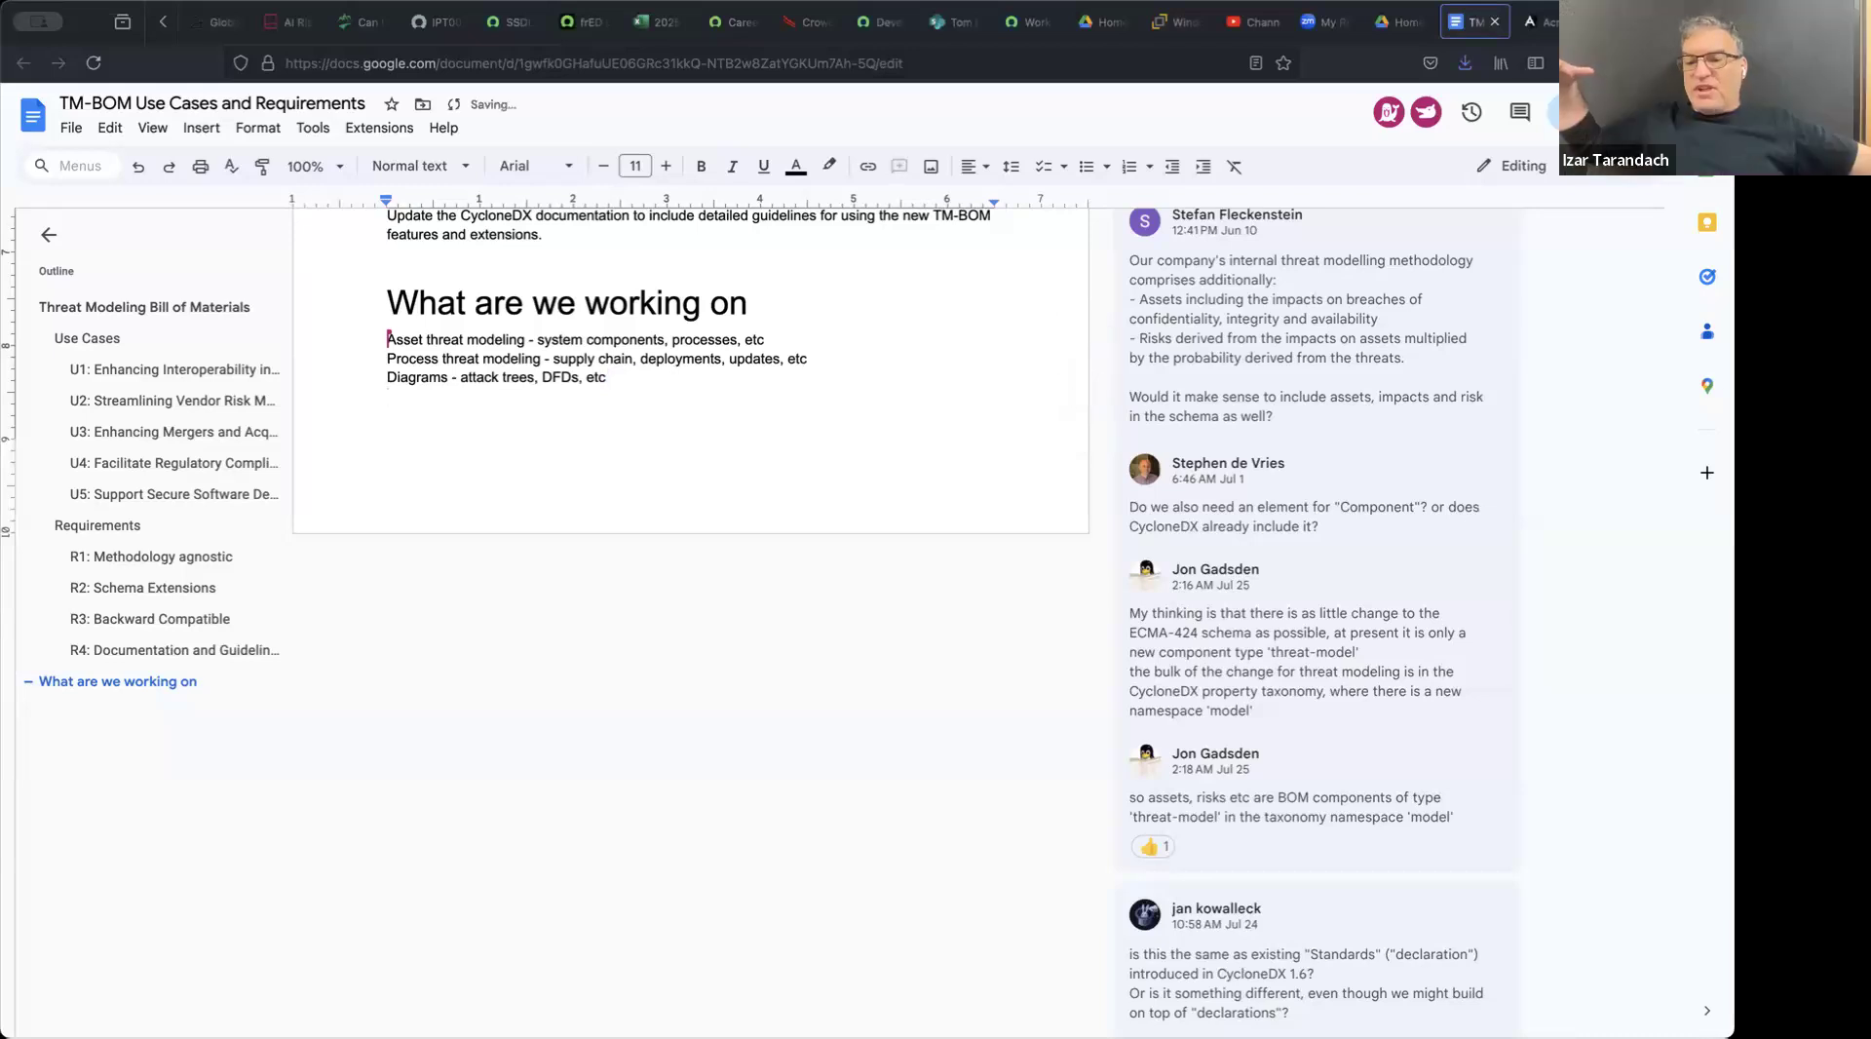
pyautogui.write('Use cases (optional)')
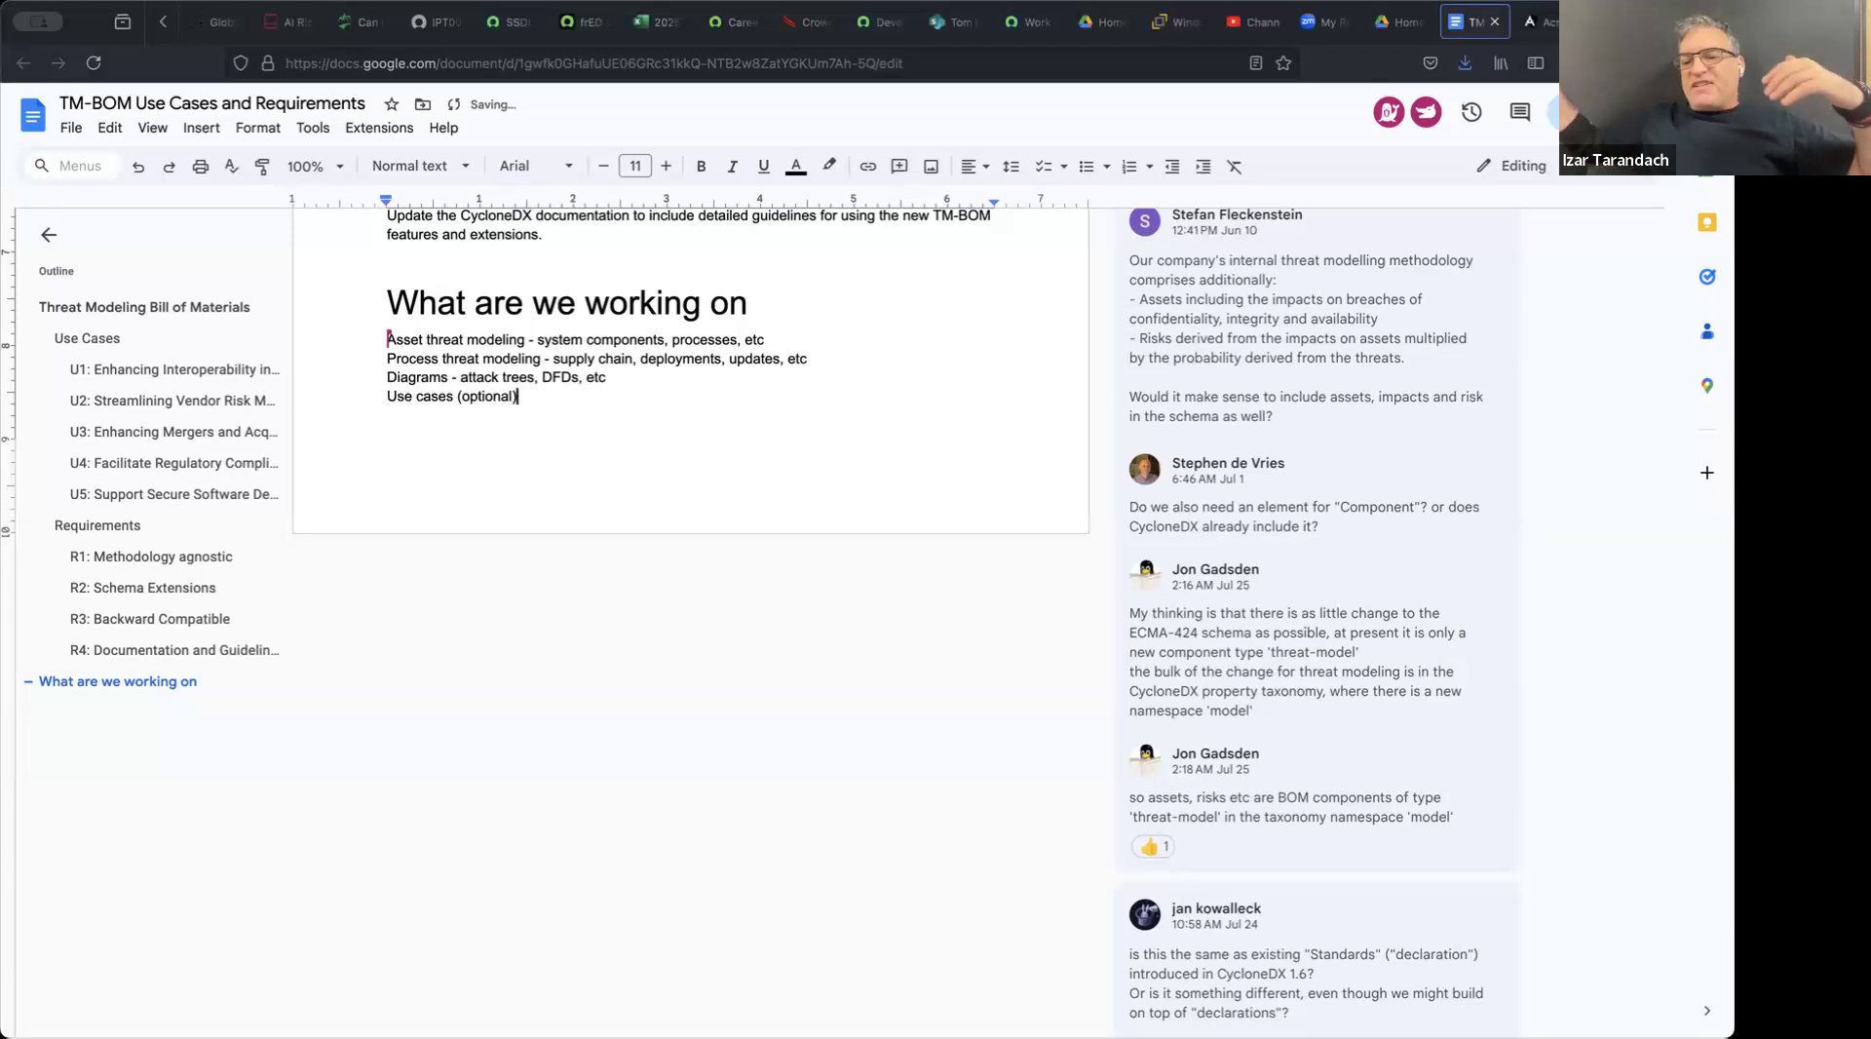
pyautogui.click(454, 399)
pyautogui.write('/ abuse cases')
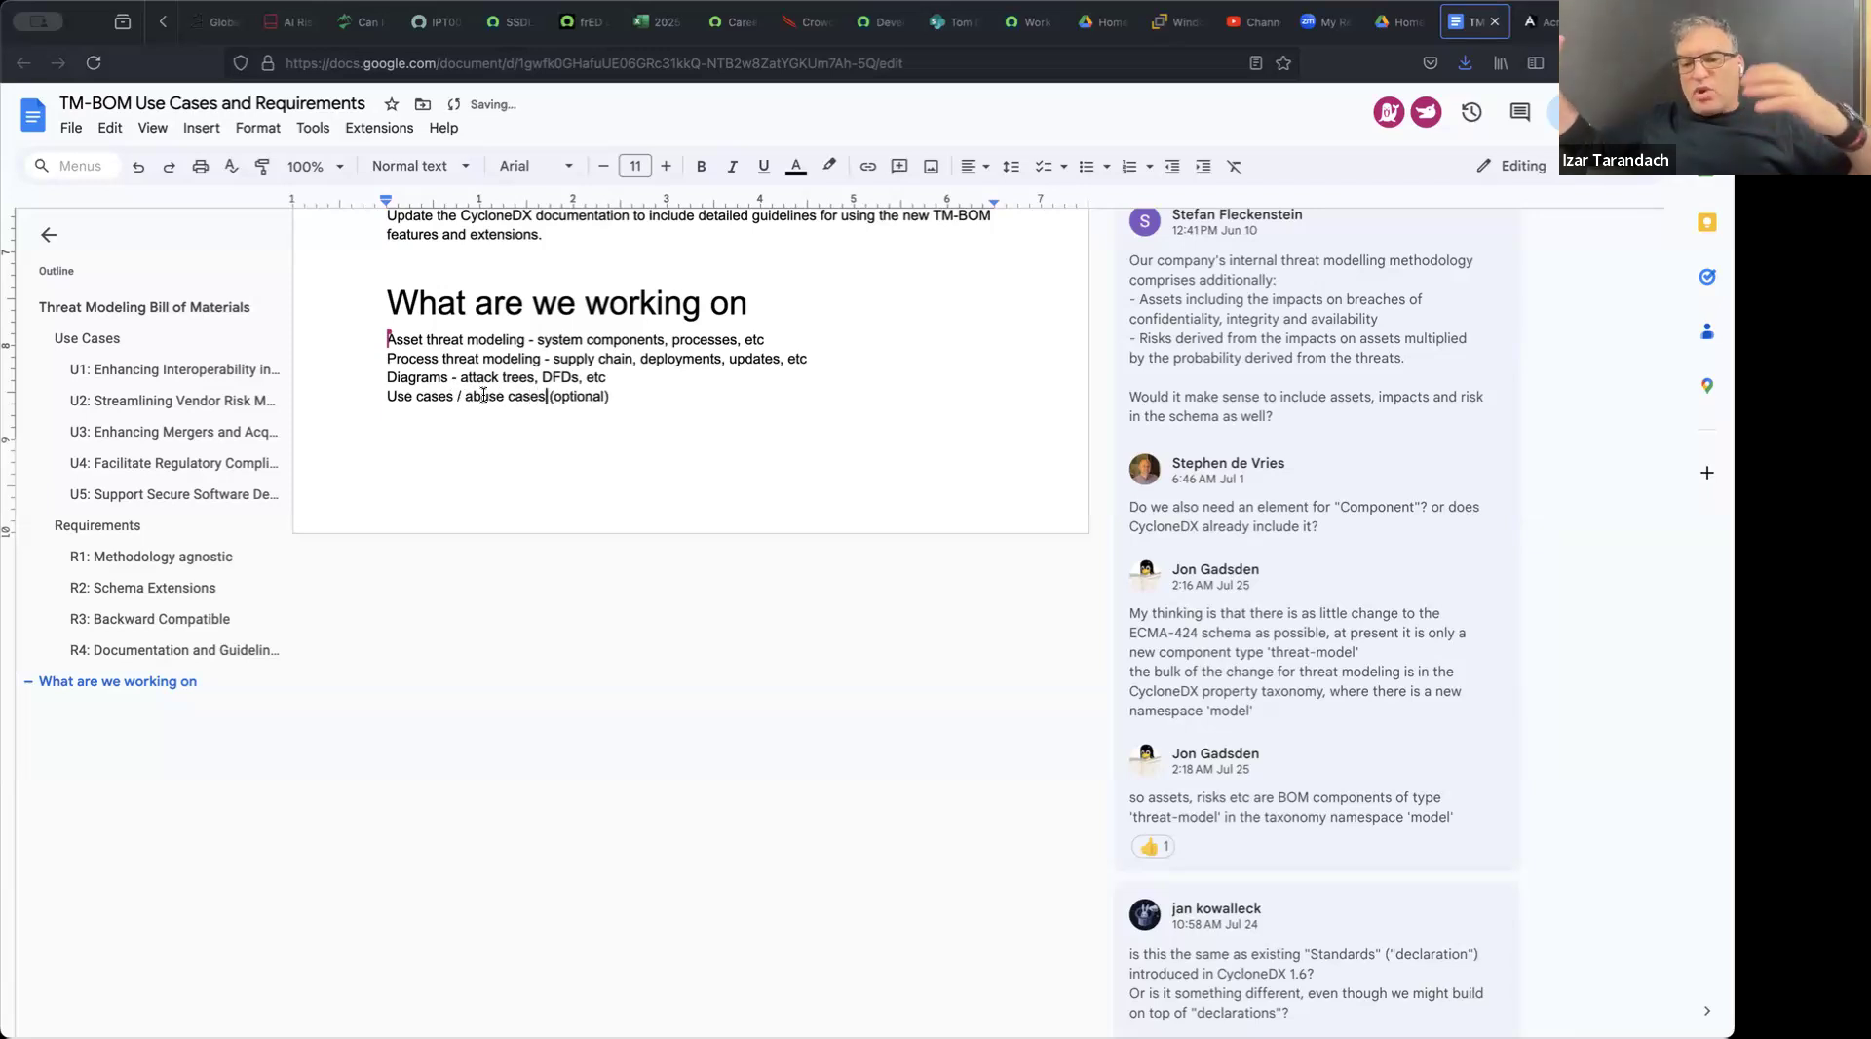
pyautogui.click(634, 398)
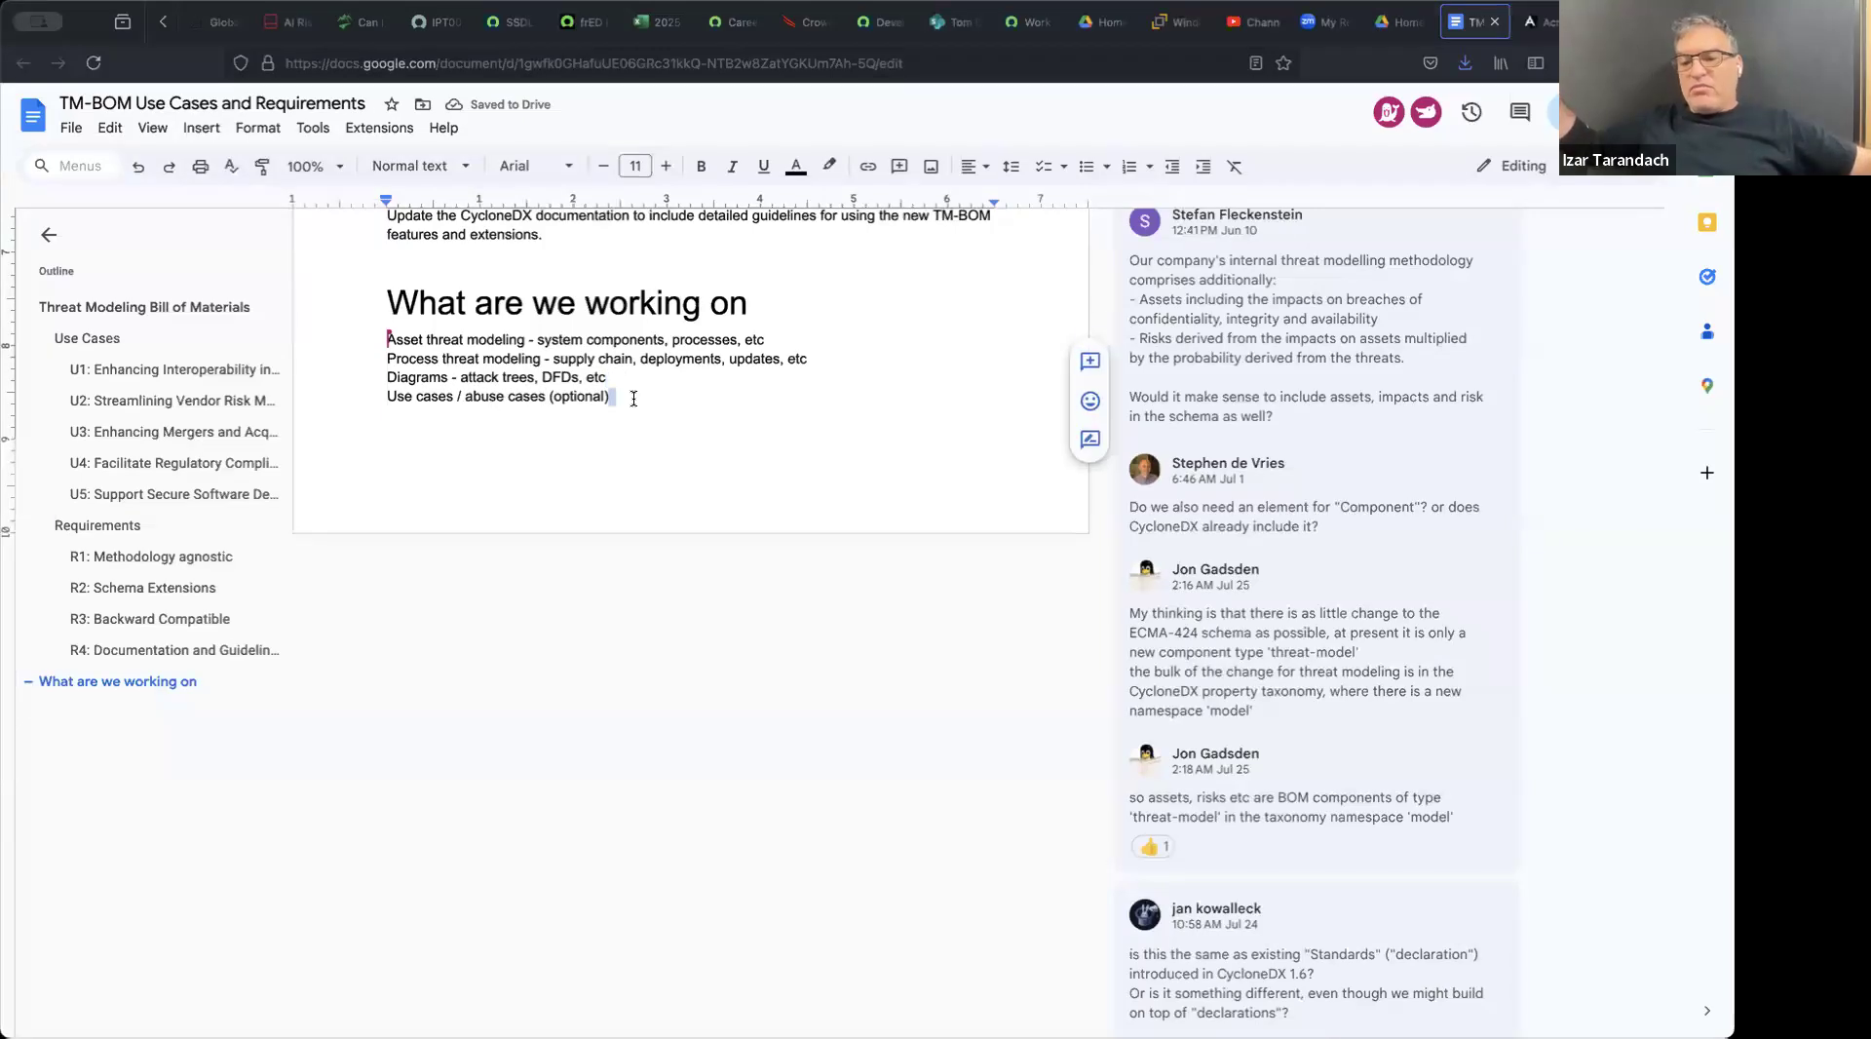
pyautogui.click(633, 399)
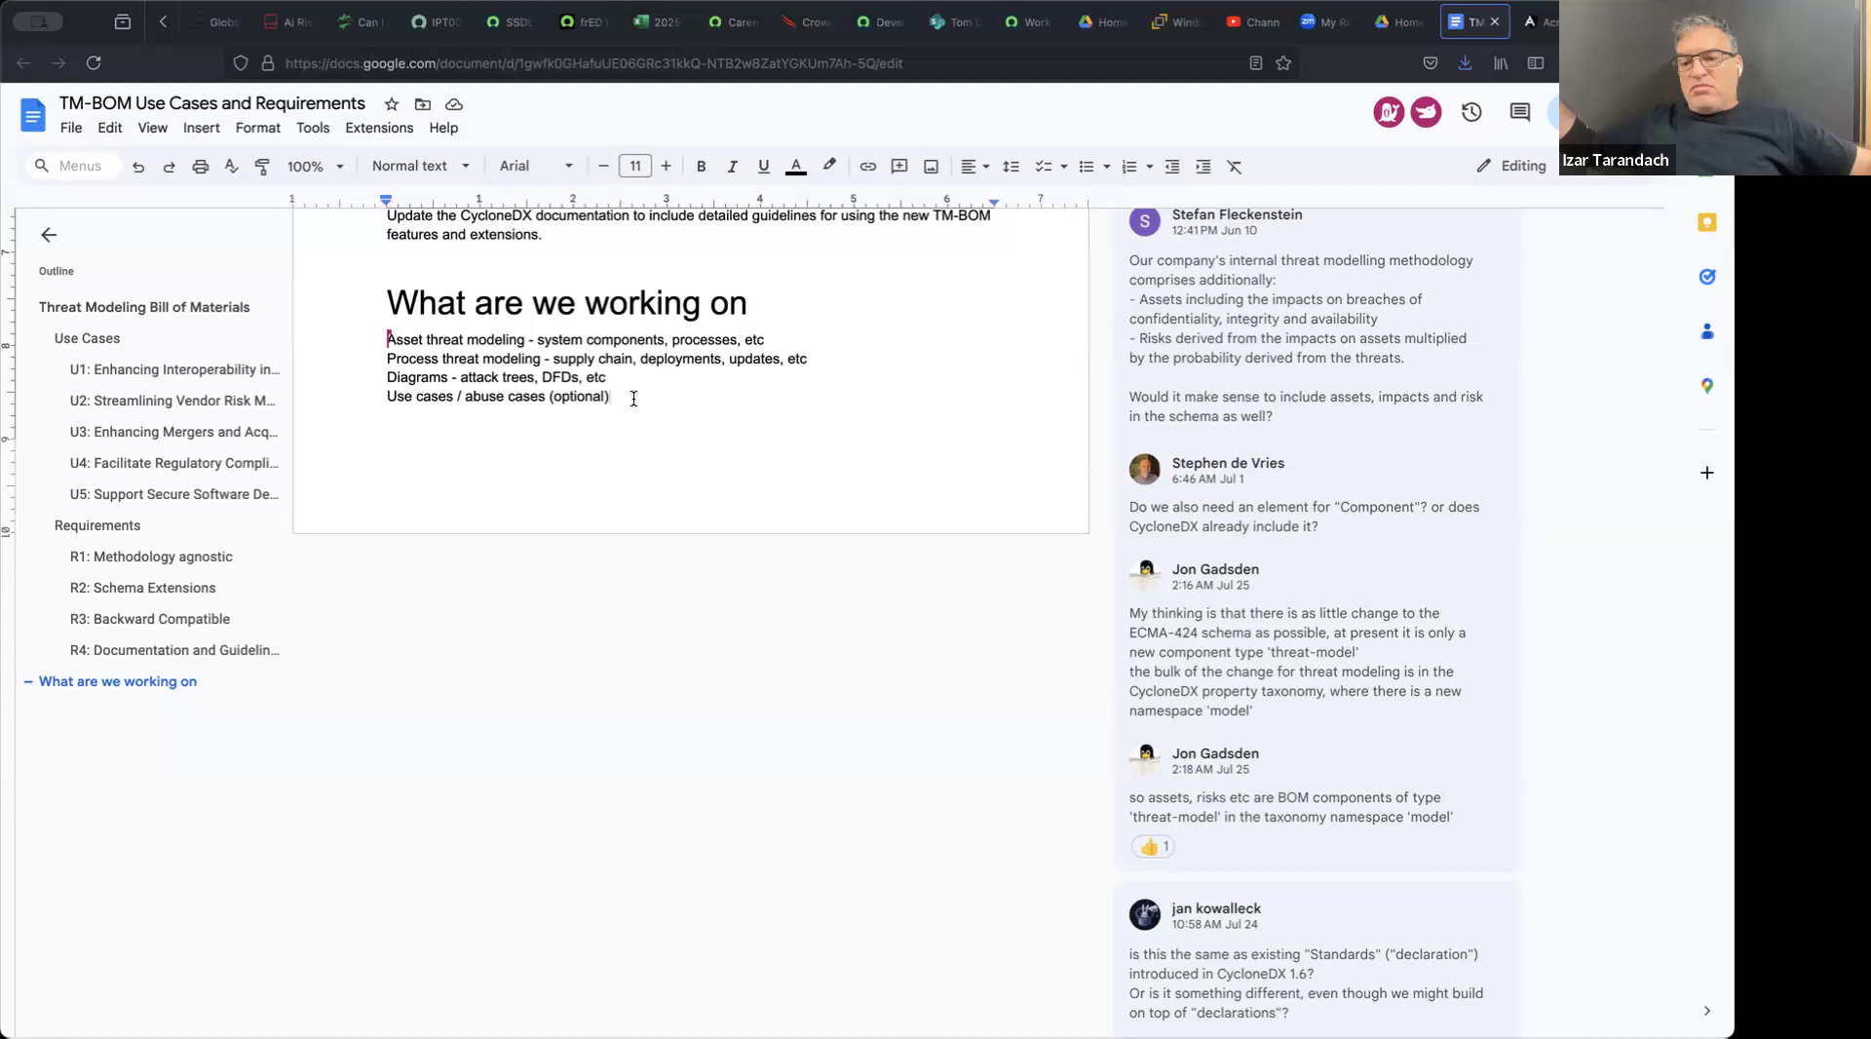
pyautogui.hotkey('ctrl', 'Return')
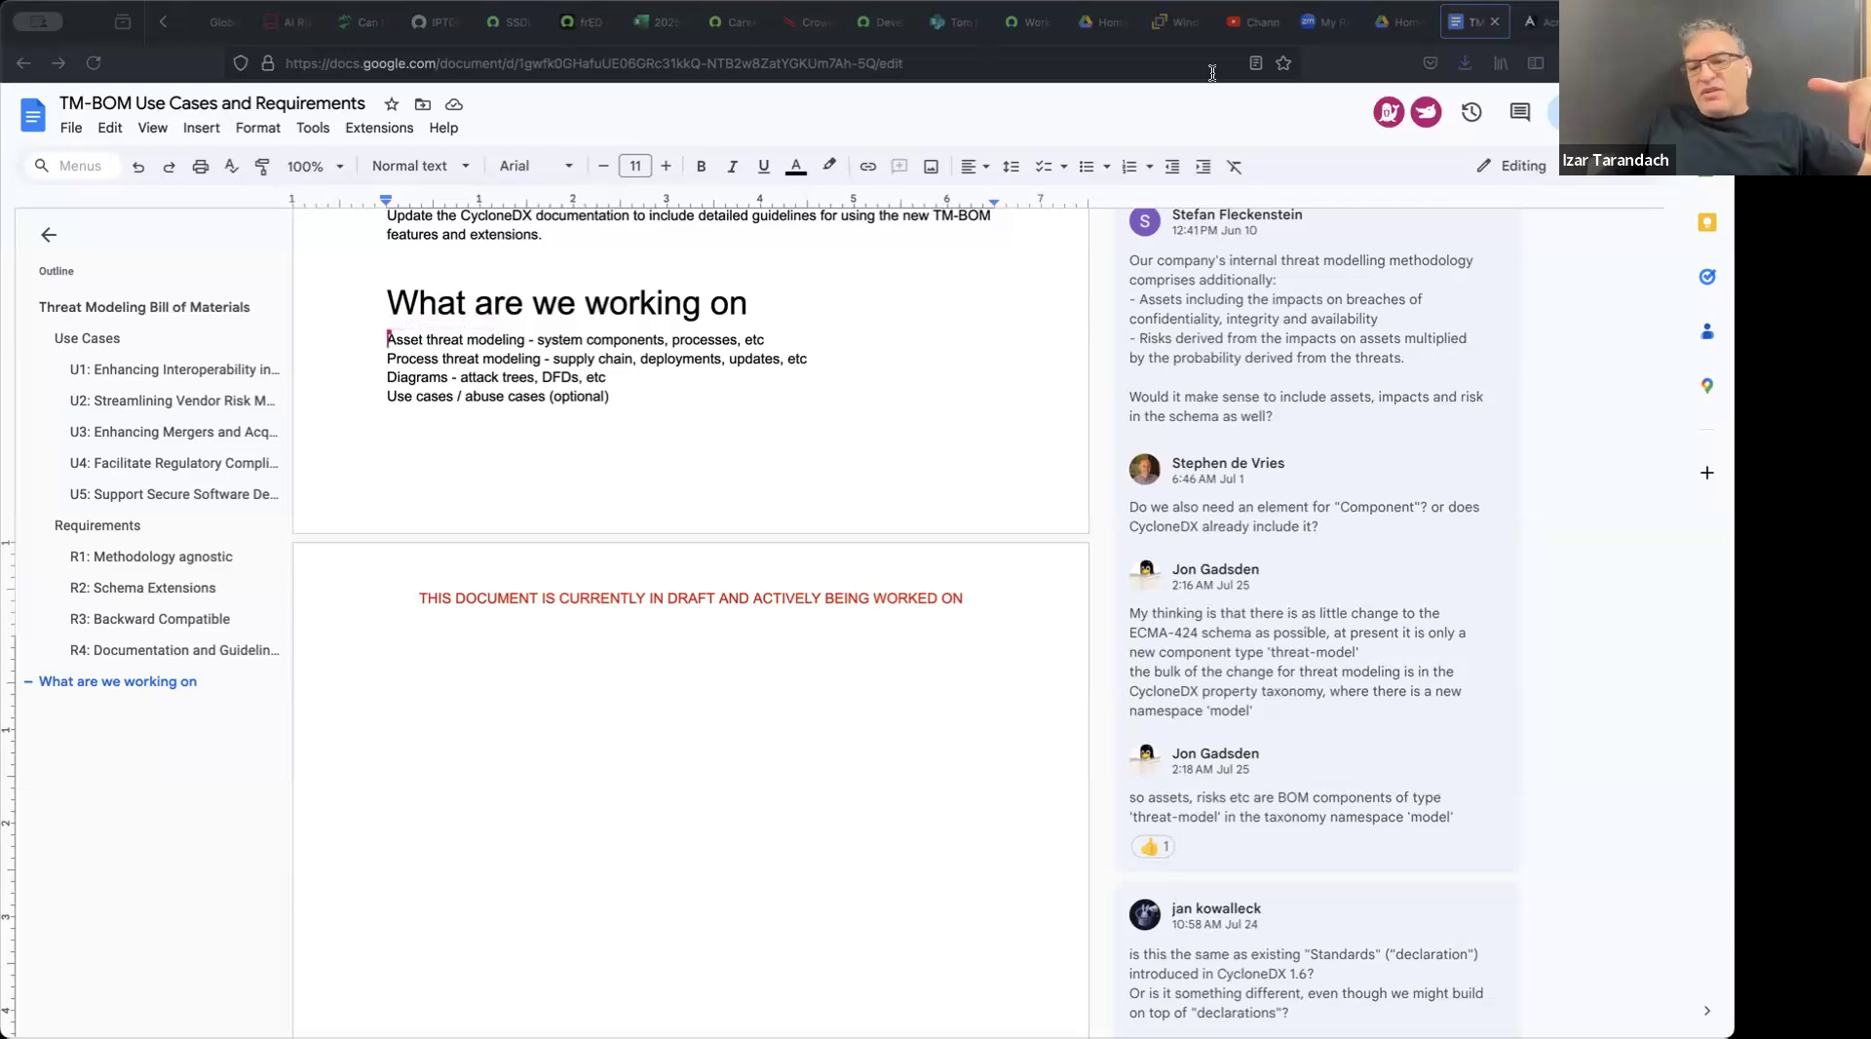
pyautogui.click(1540, 23)
pyautogui.hotkey('ctrl', 't')
pyautogui.write('https://cyclonedx.org/docs/1.6/json/#components_items_type')
pyautogui.press('Return')
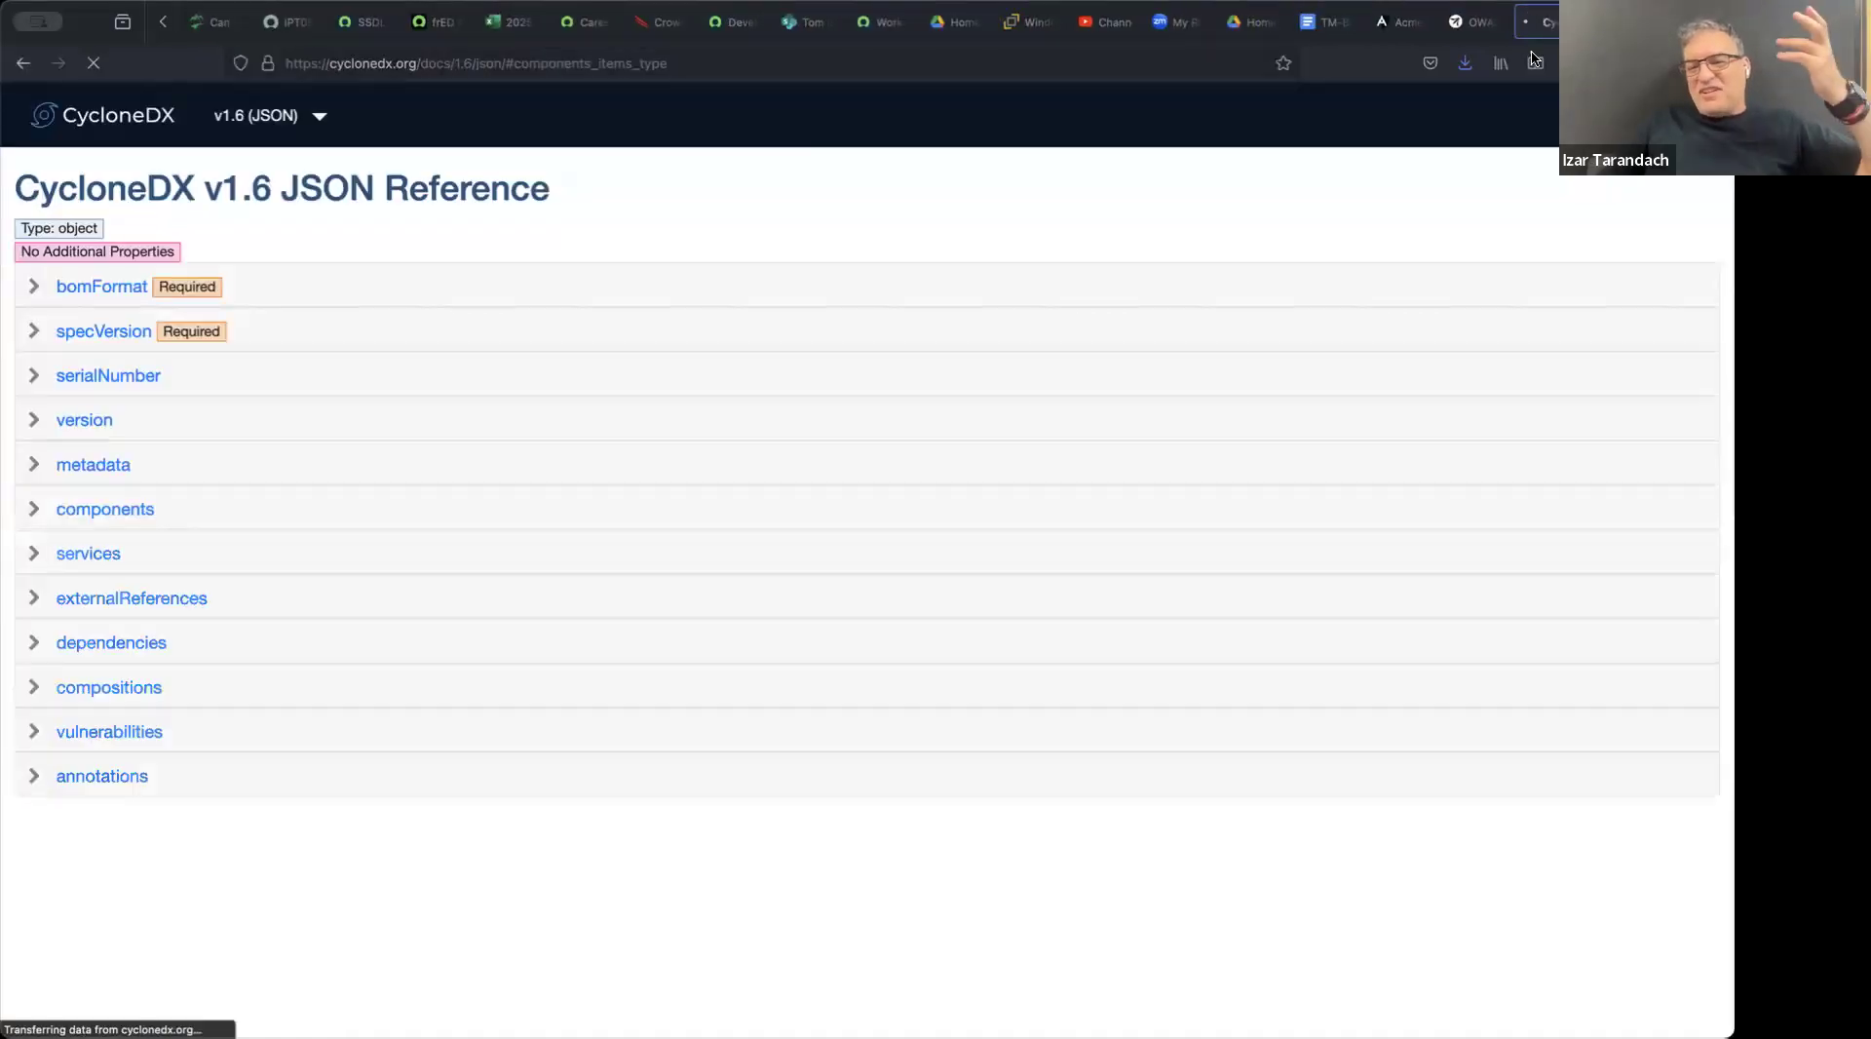
pyautogui.scroll(-10, 1500, 107)
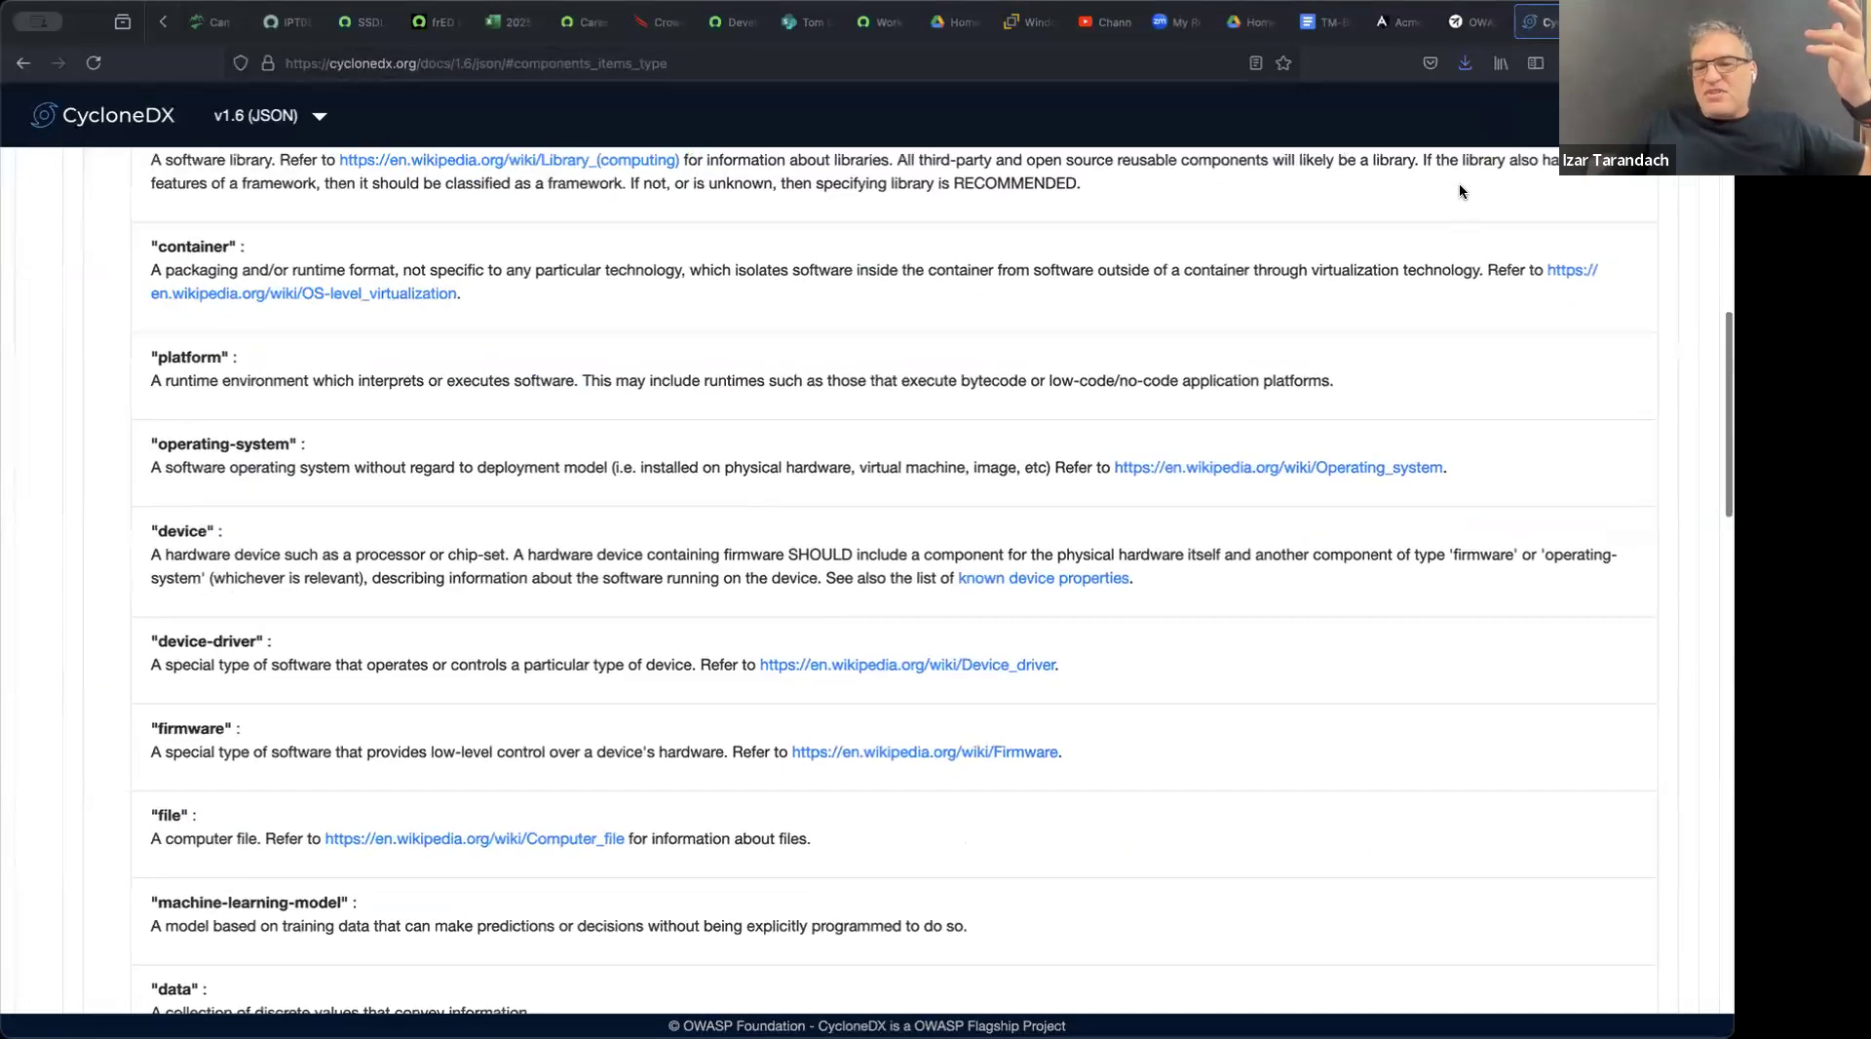
pyautogui.scroll(5, 1458, 185)
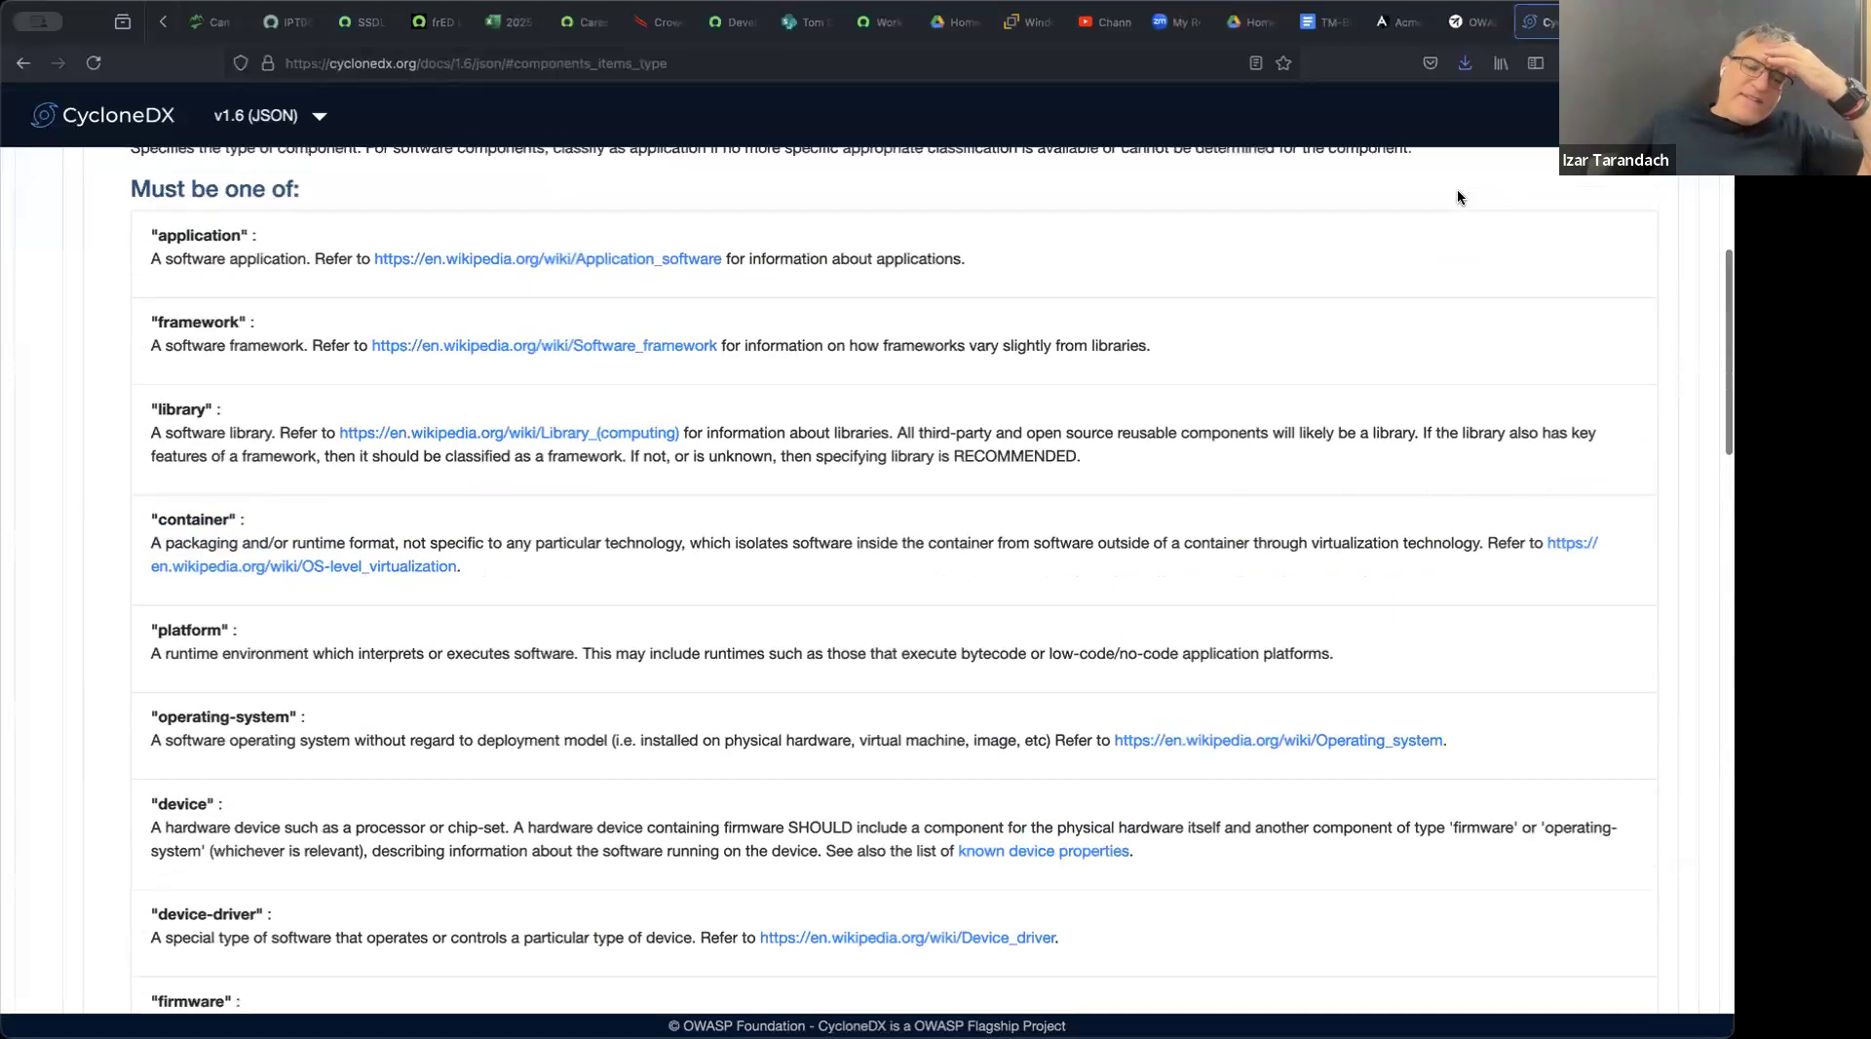
pyautogui.scroll(1, 1457, 197)
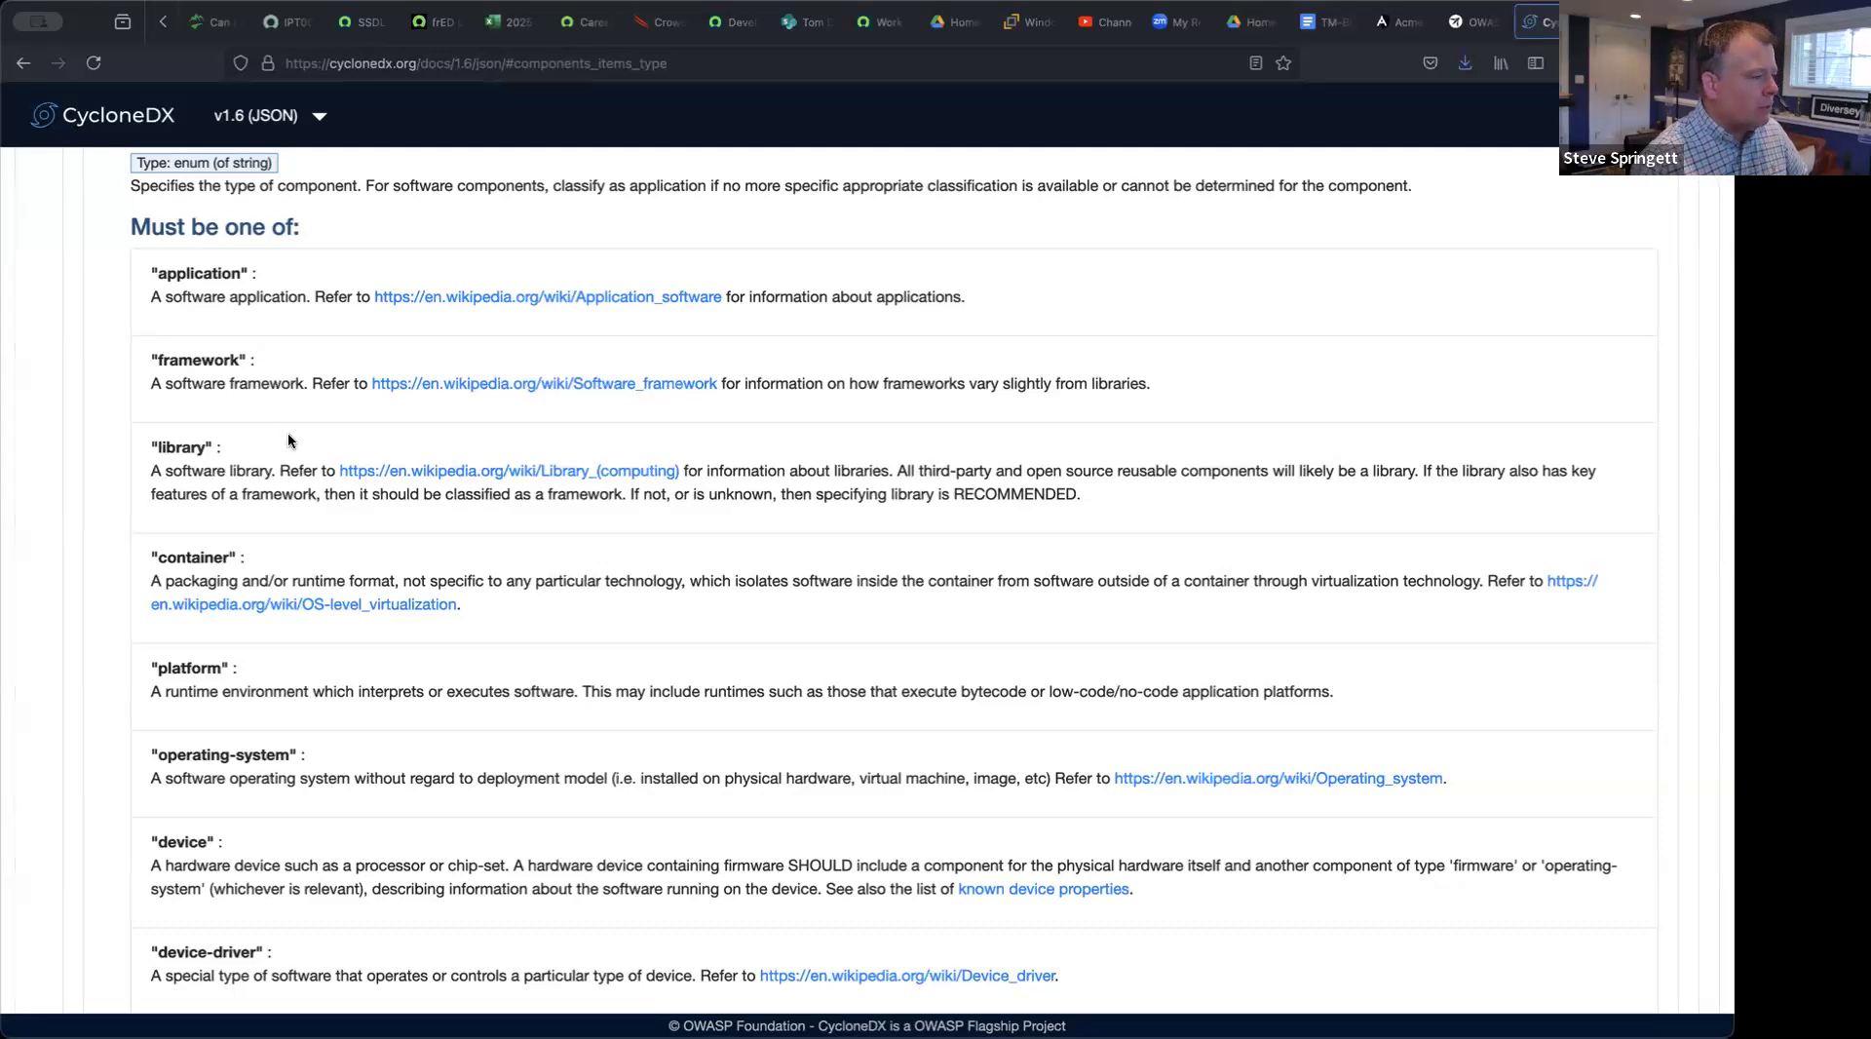
pyautogui.scroll(-3, 290, 431)
pyautogui.scroll(-2, 291, 430)
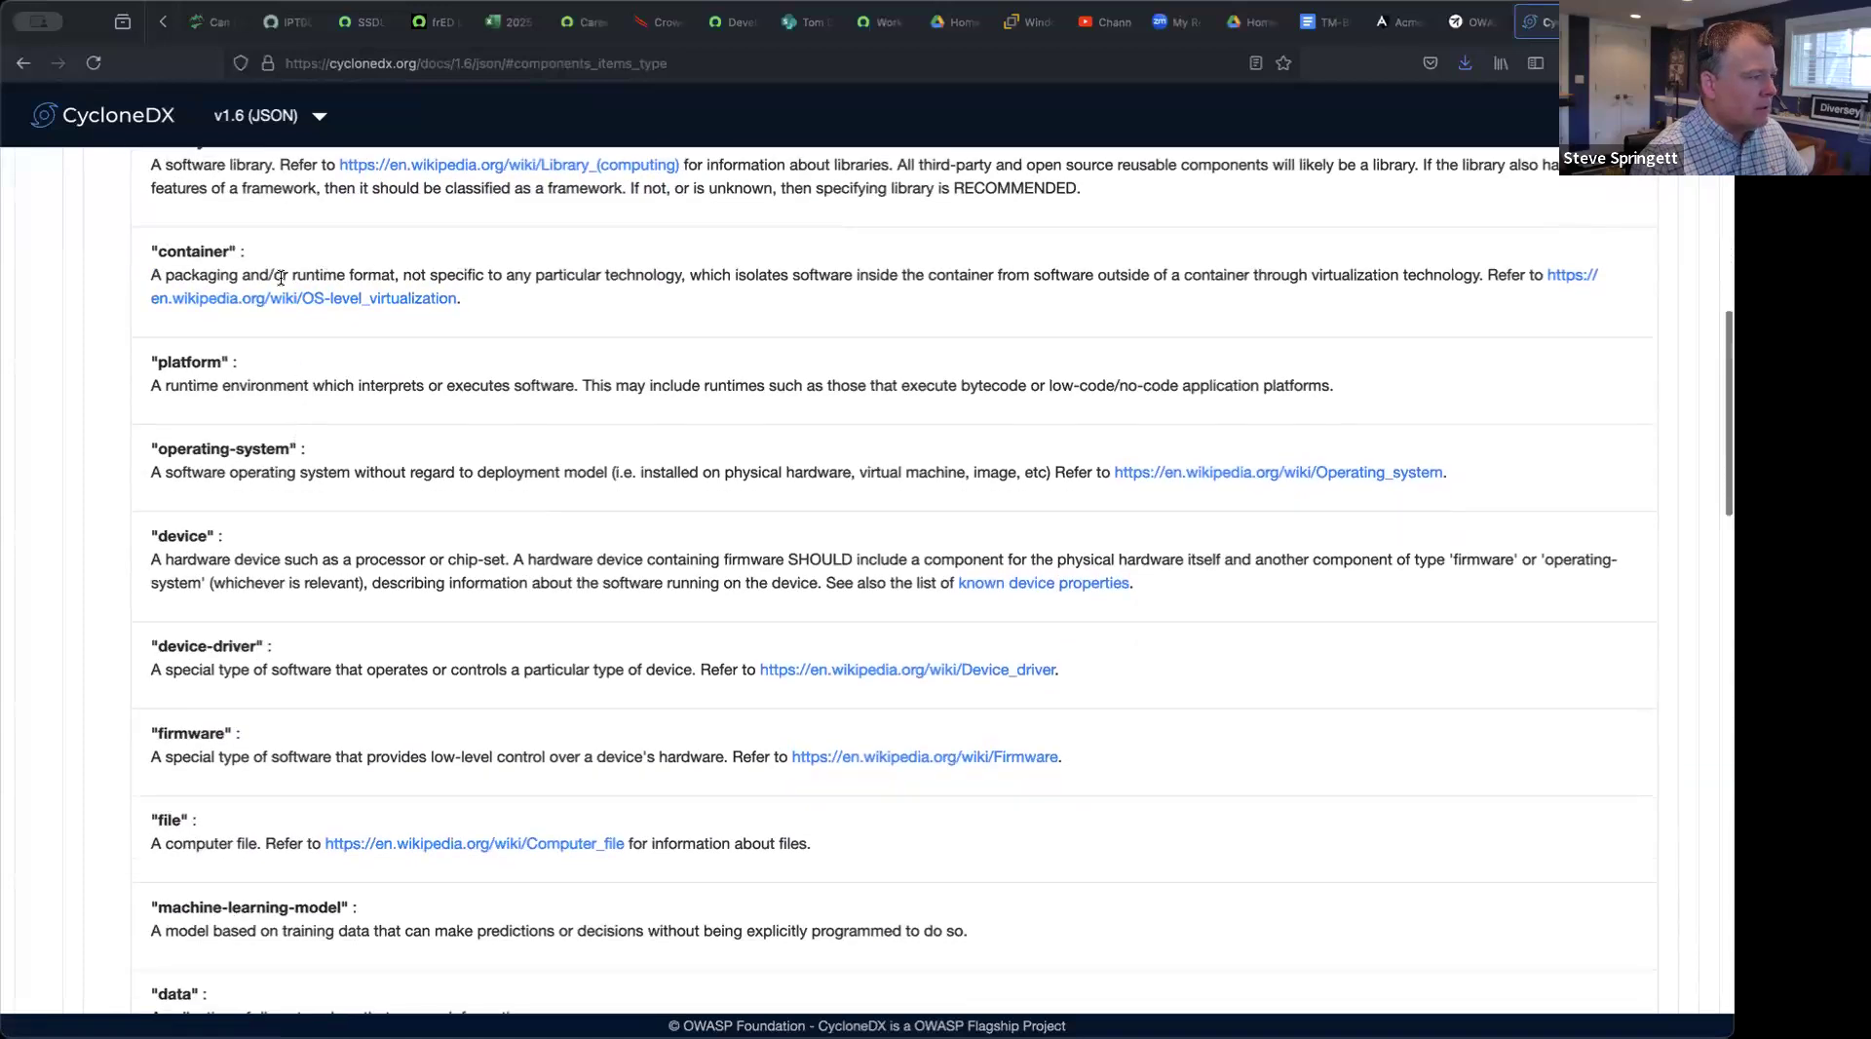
# Step: Read through the remaining component type definitions, from container to cryptographic-asset, in the CycloneDX reference
pyautogui.scroll(-1, 297, 283)
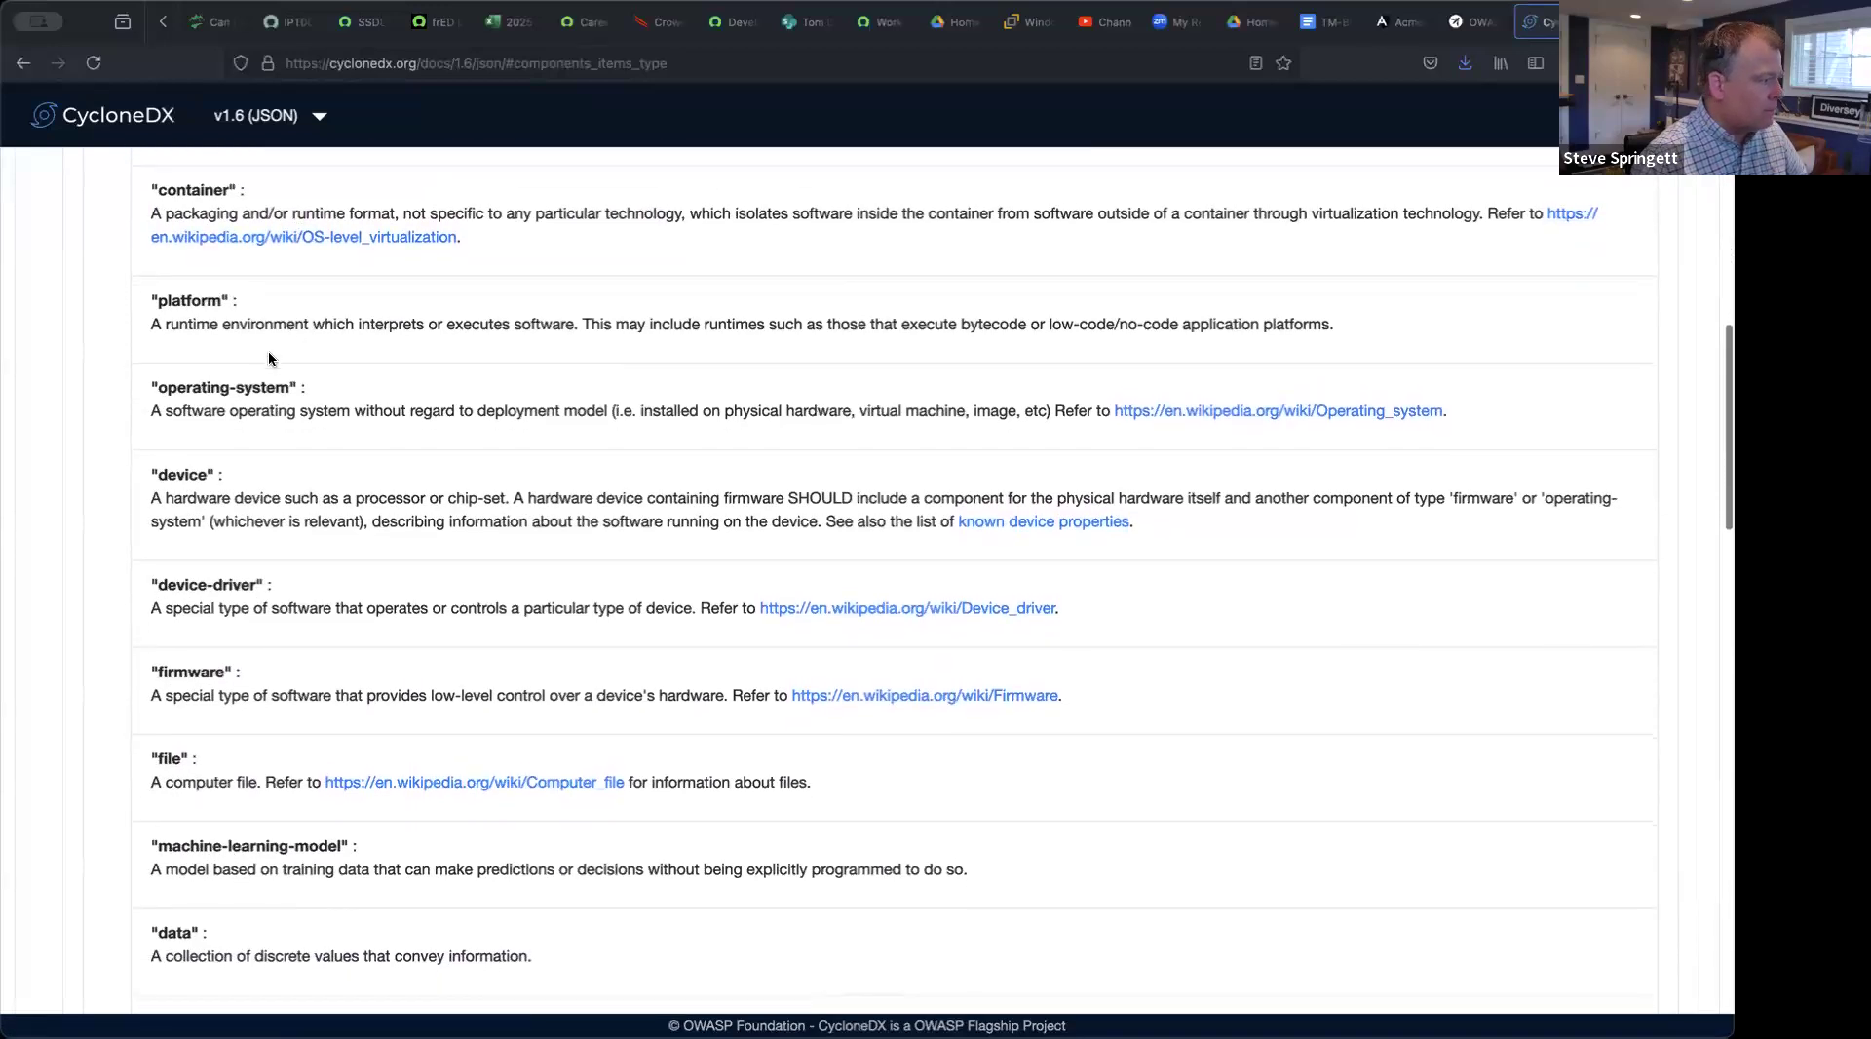
pyautogui.scroll(-1, 267, 349)
pyautogui.scroll(-1, 269, 370)
pyautogui.scroll(-2, 244, 410)
pyautogui.scroll(-2, 281, 397)
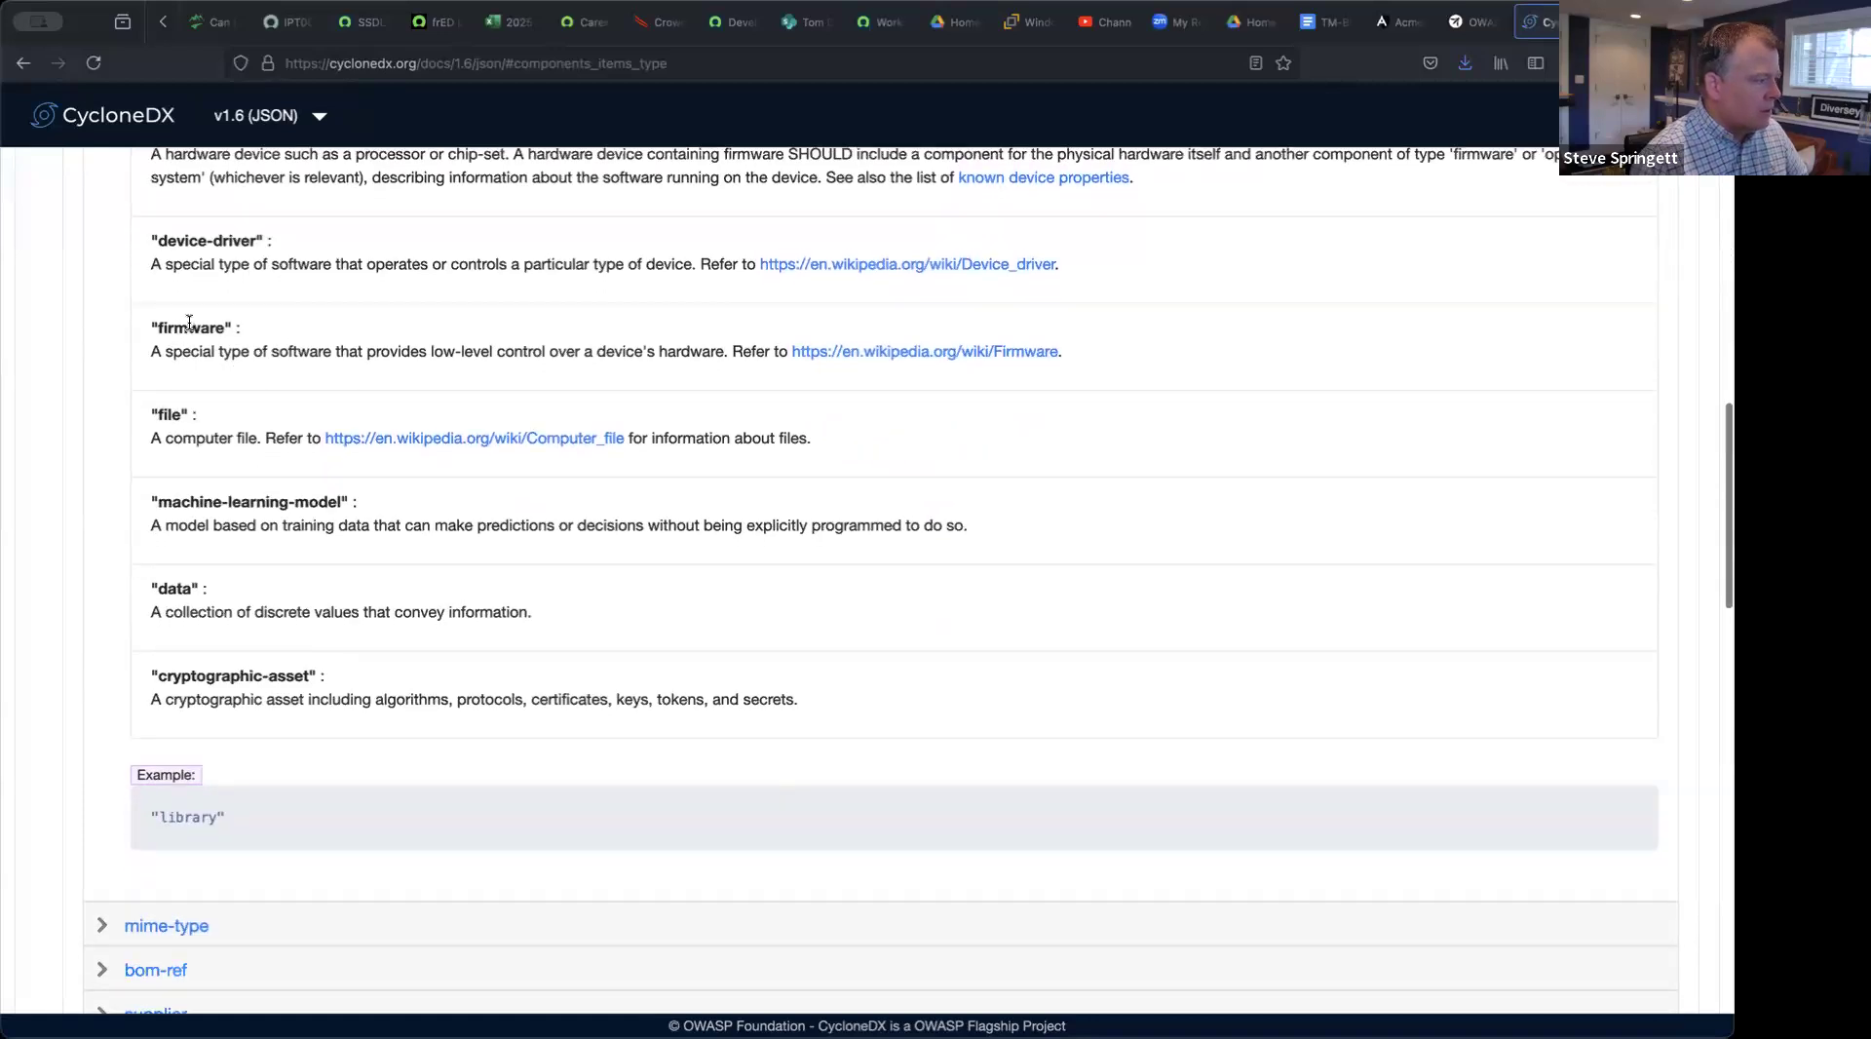
pyautogui.scroll(-2, 192, 350)
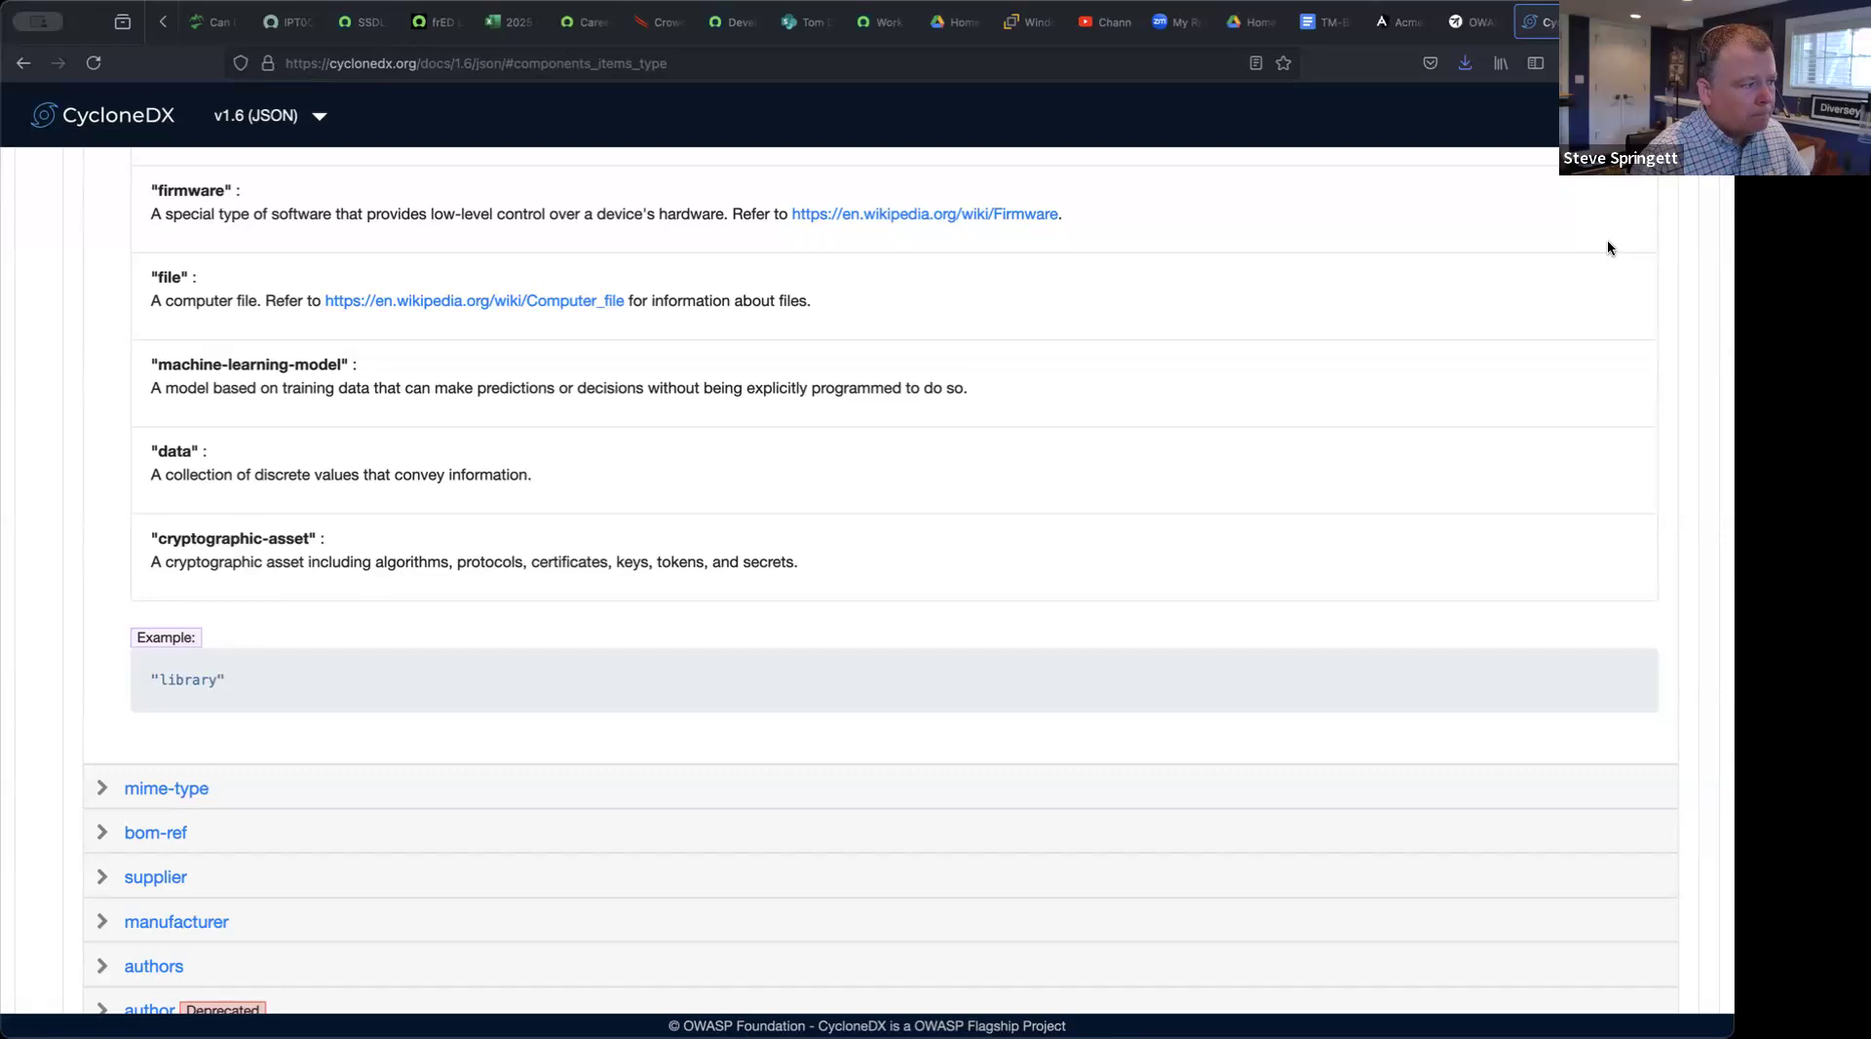
pyautogui.scroll(1, 1608, 249)
# Step: Copy the address of the CycloneDX component types page and switch back to the TM-BOM document
pyautogui.click(1045, 63)
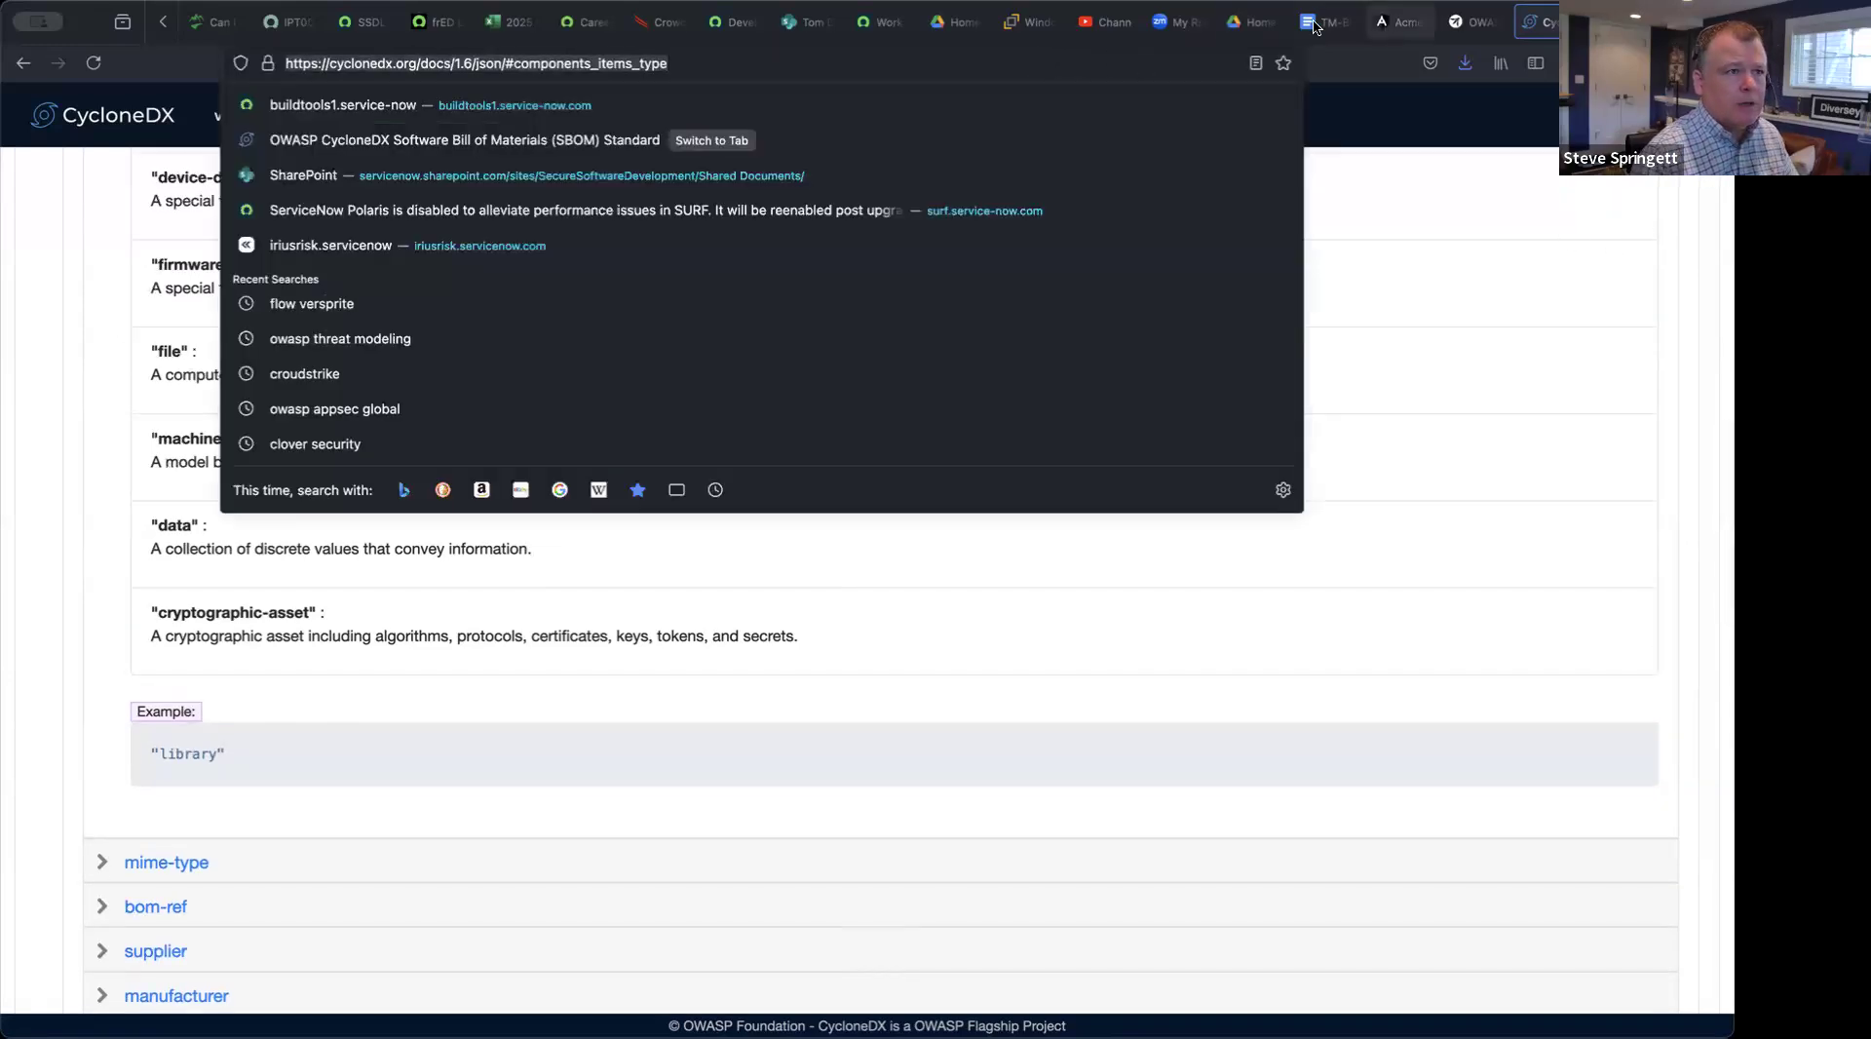
pyautogui.click(1401, 22)
pyautogui.click(1320, 22)
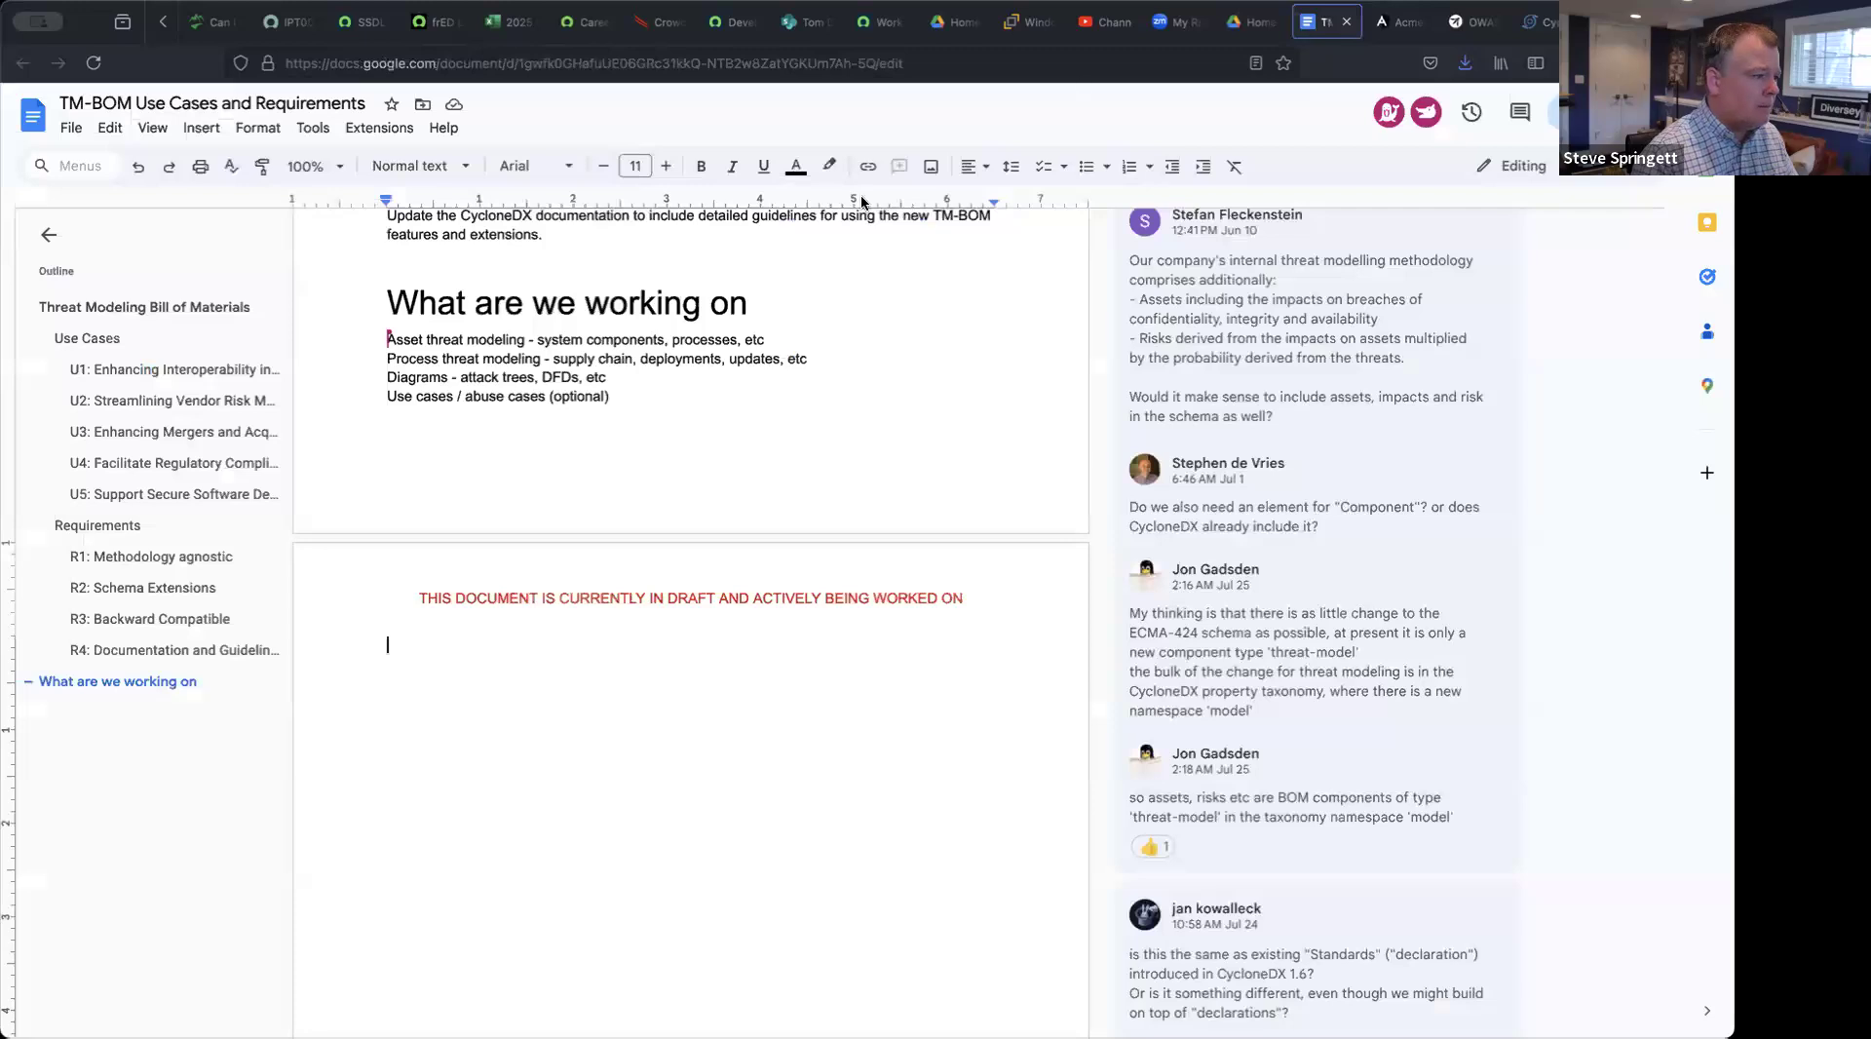
pyautogui.click(659, 479)
pyautogui.write('Ed')
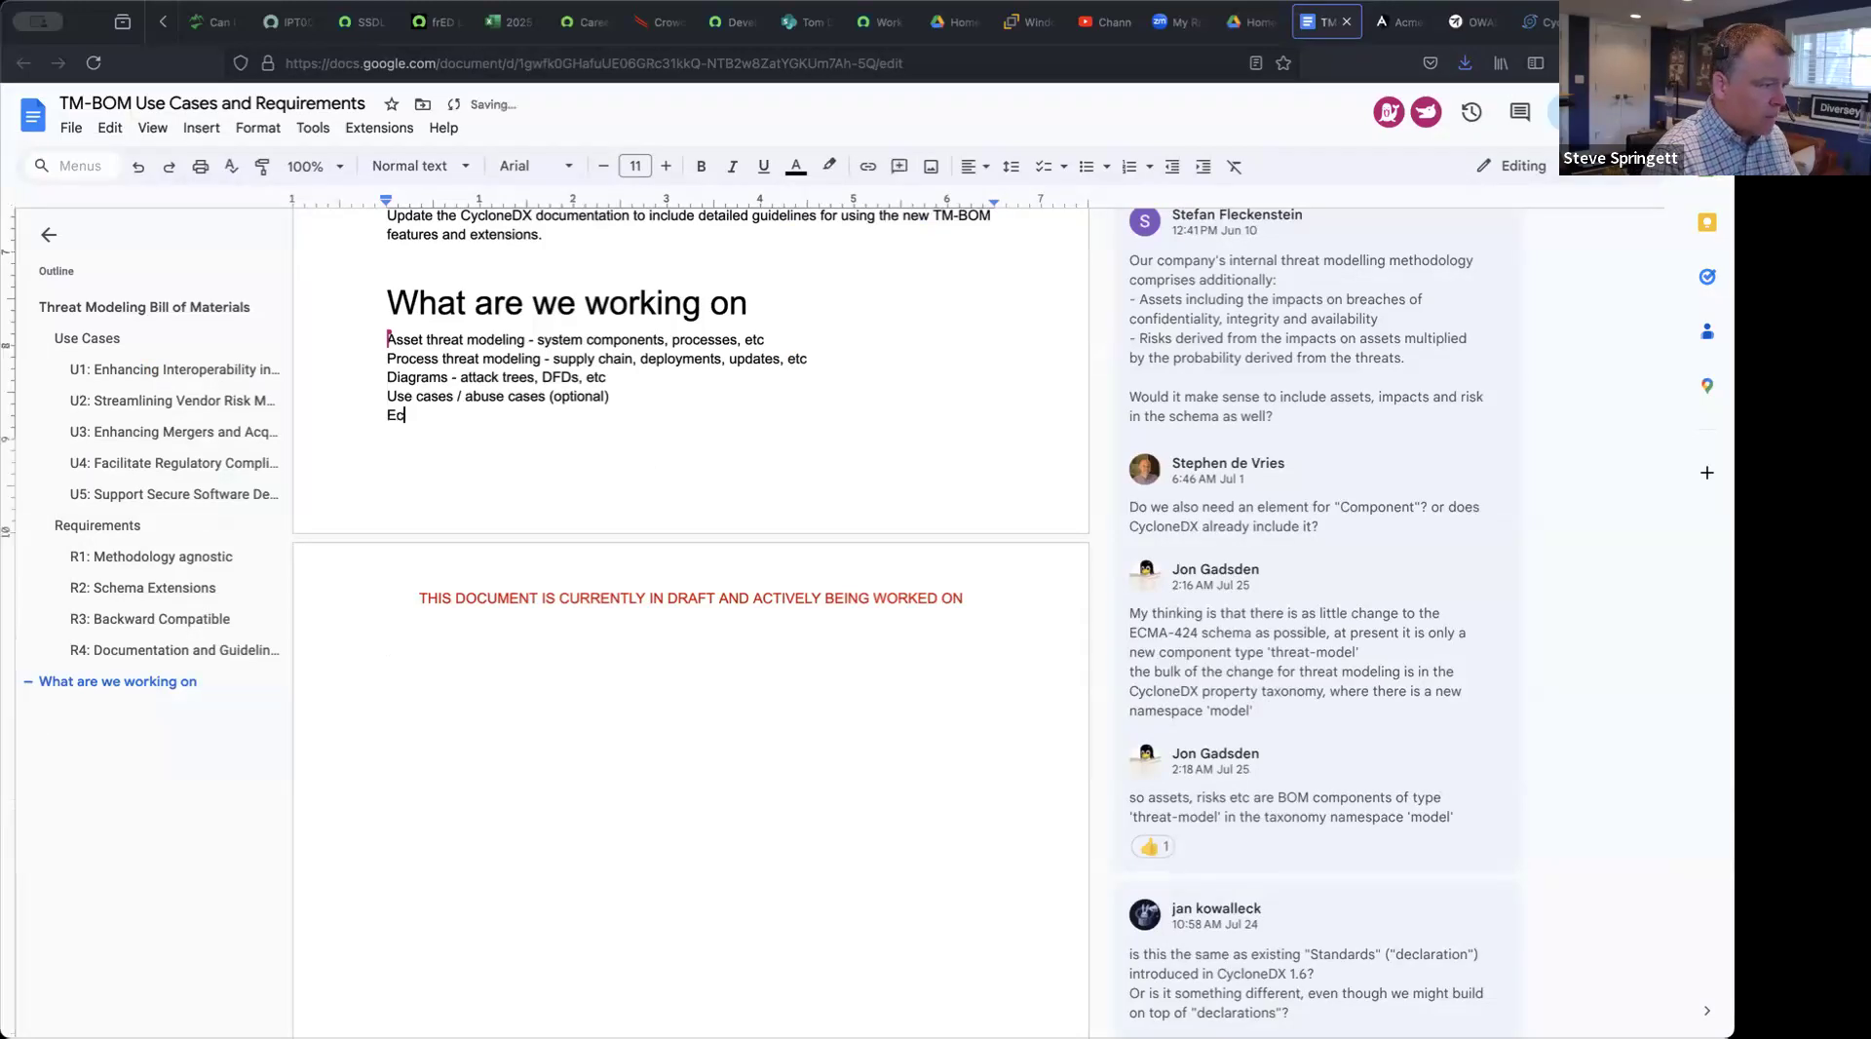
pyautogui.press('BackSpace')
pyautogui.press('BackSpace')
pyautogui.hotkey('ctrl', 'Return')
pyautogui.write('Existying component ')
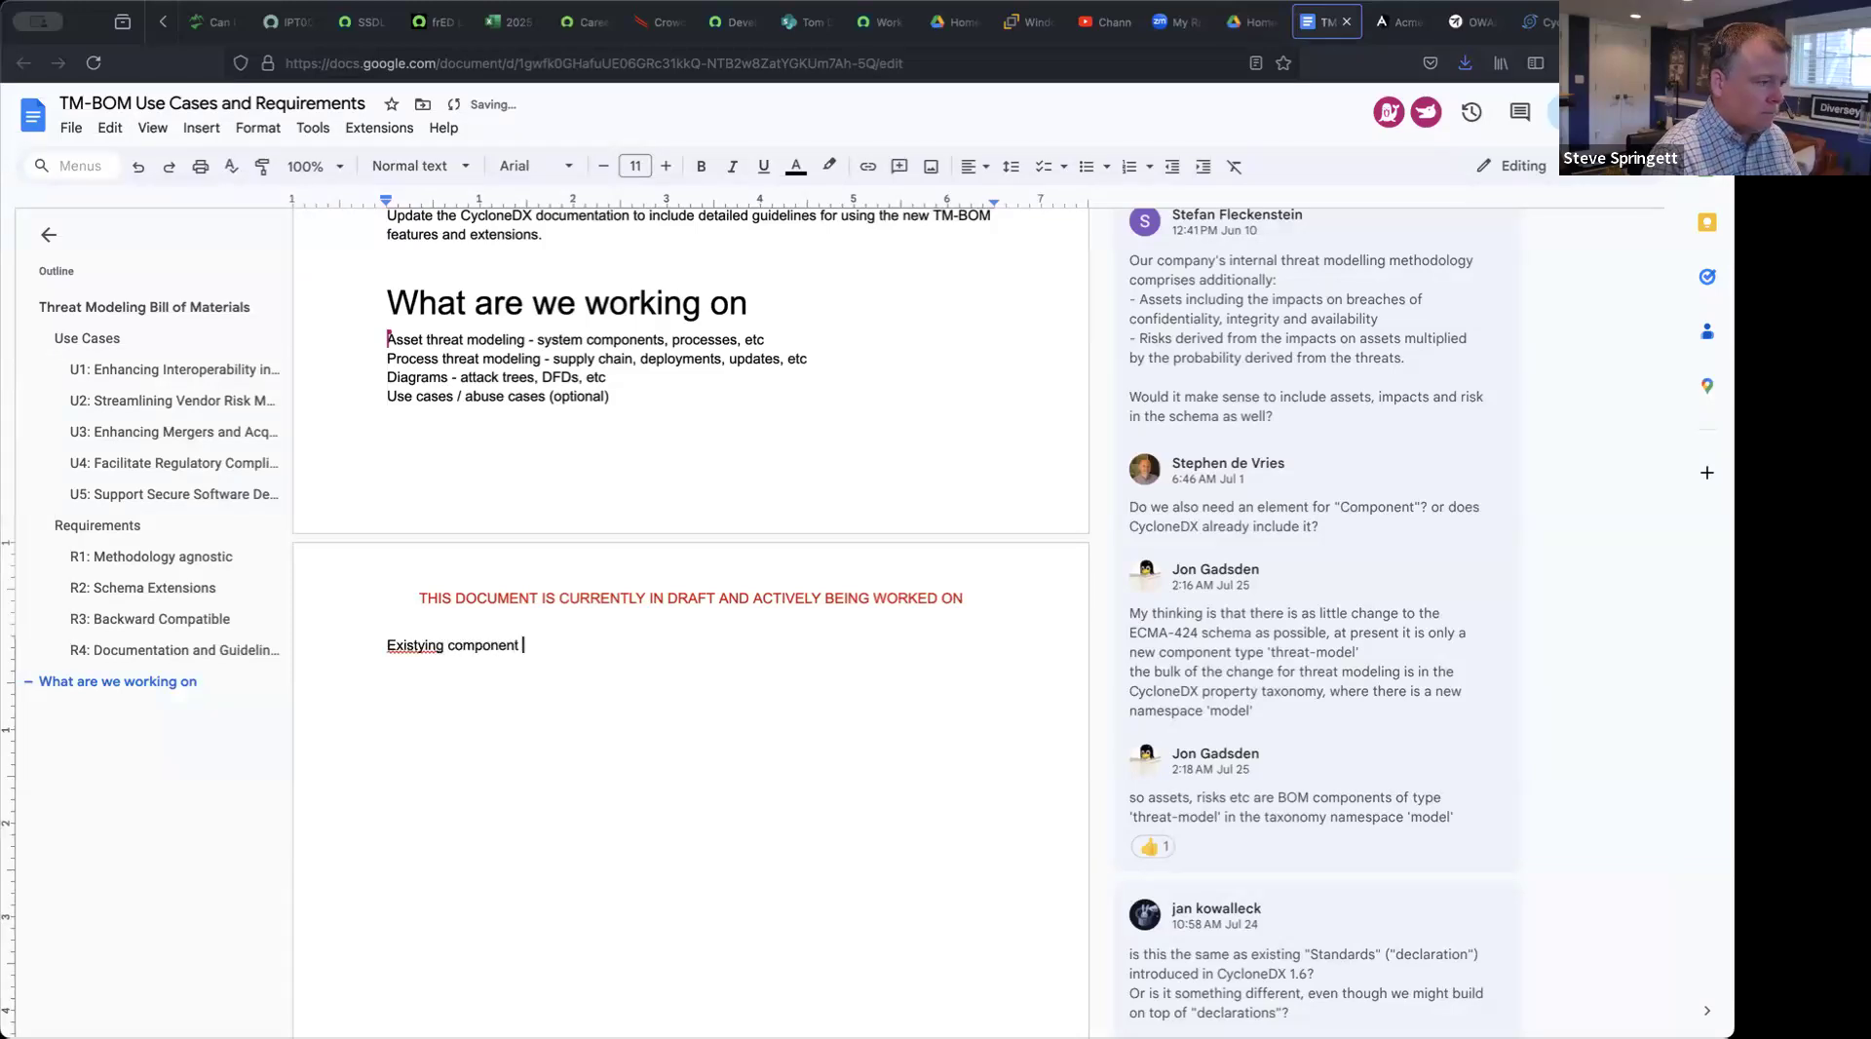
pyautogui.write('types:')
pyautogui.write('https://cyclonedx.org/docs/1.6/json/#components_items_type')
pyautogui.press('Return')
# Step: Add the line "Plus CycloneDX supports services" below the component types link
pyautogui.write('Plus ')
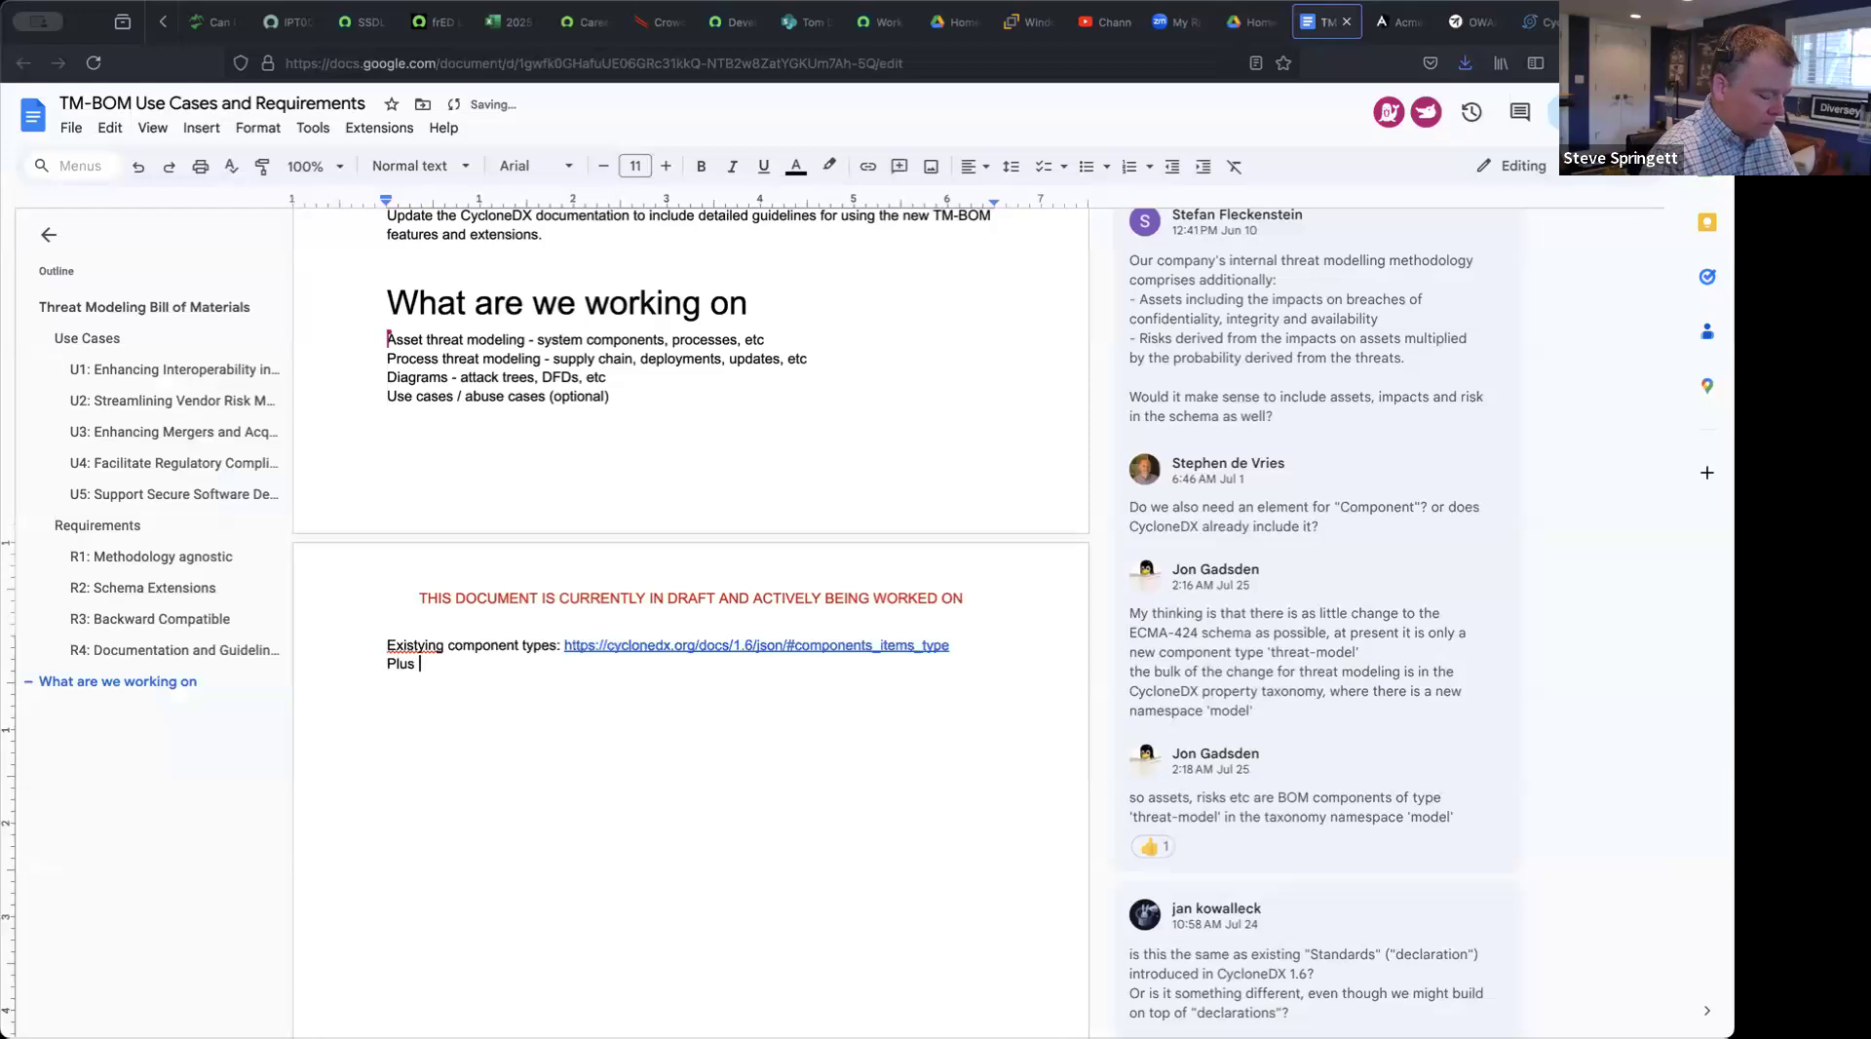
pyautogui.write('CycloneDX')
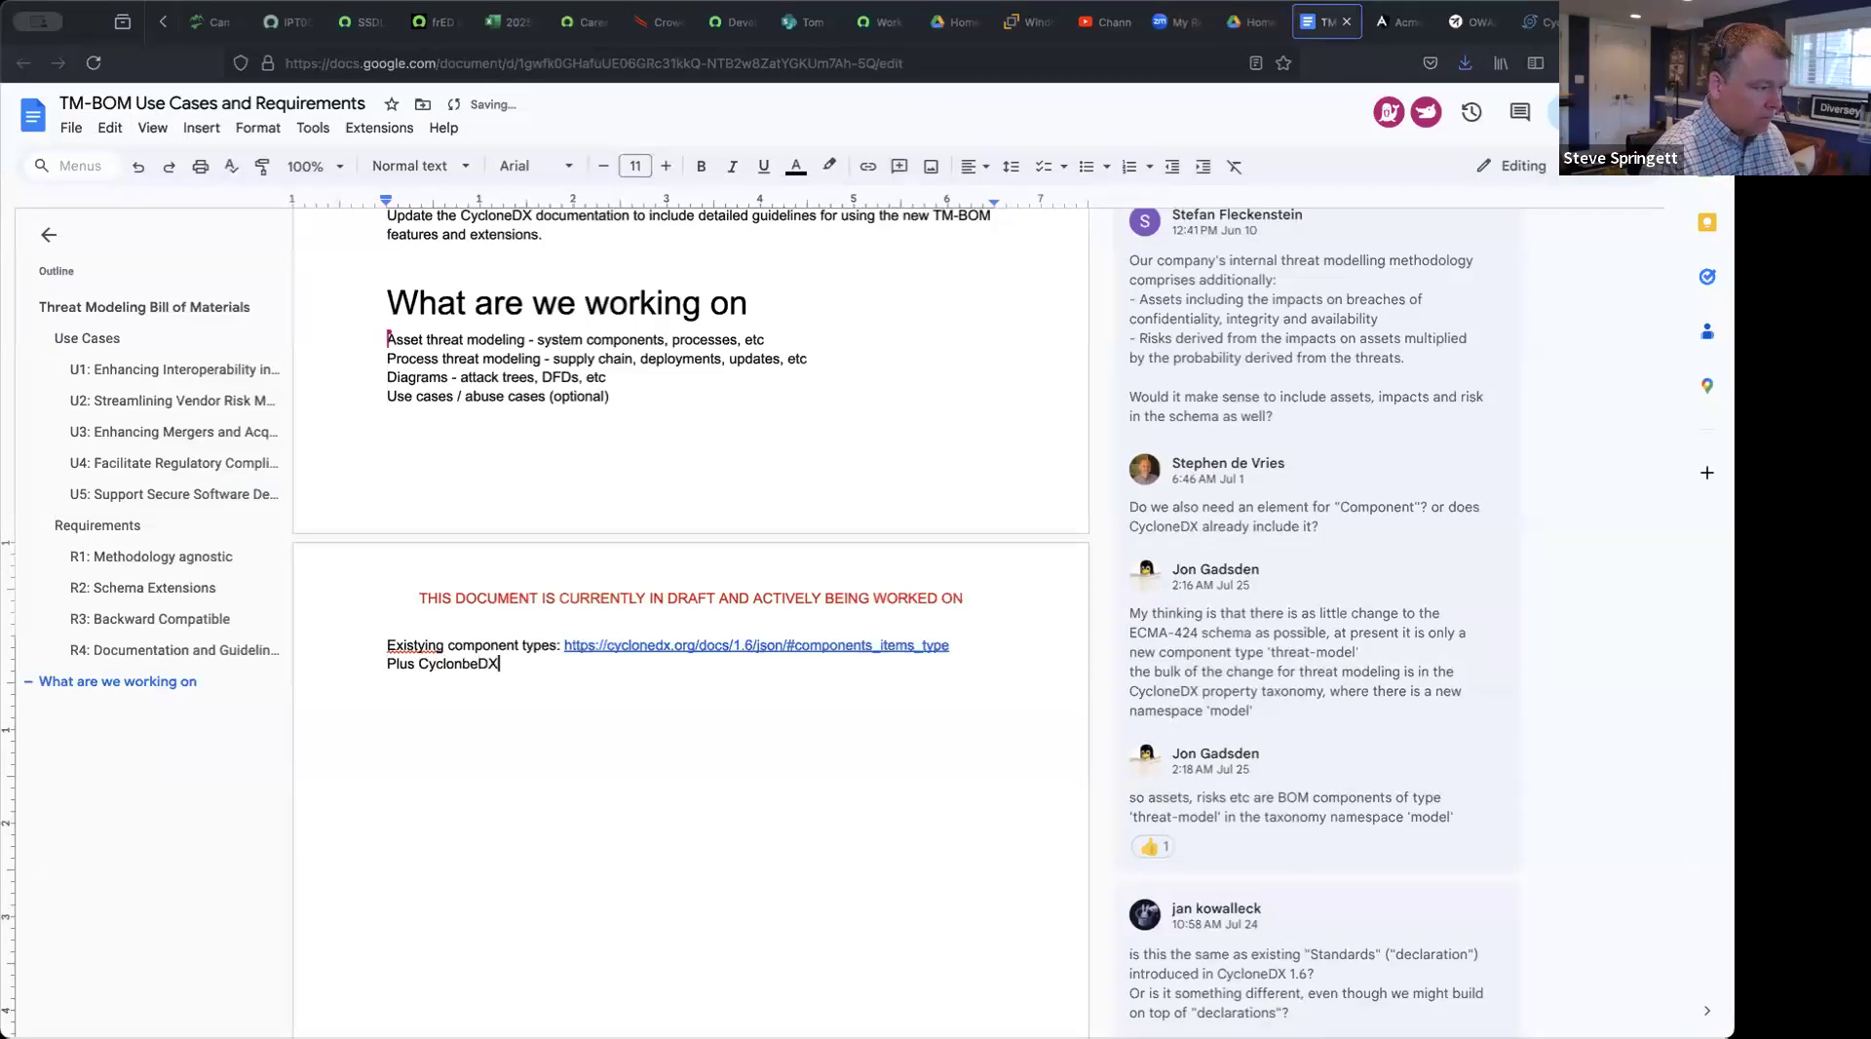
pyautogui.press('BackSpace')
pyautogui.press('BackSpace')
pyautogui.press('BackSpace')
pyautogui.write('b')
pyautogui.press('BackSpace')
pyautogui.press('BackSpace')
pyautogui.write('neDX supports services')
pyautogui.press('Return')
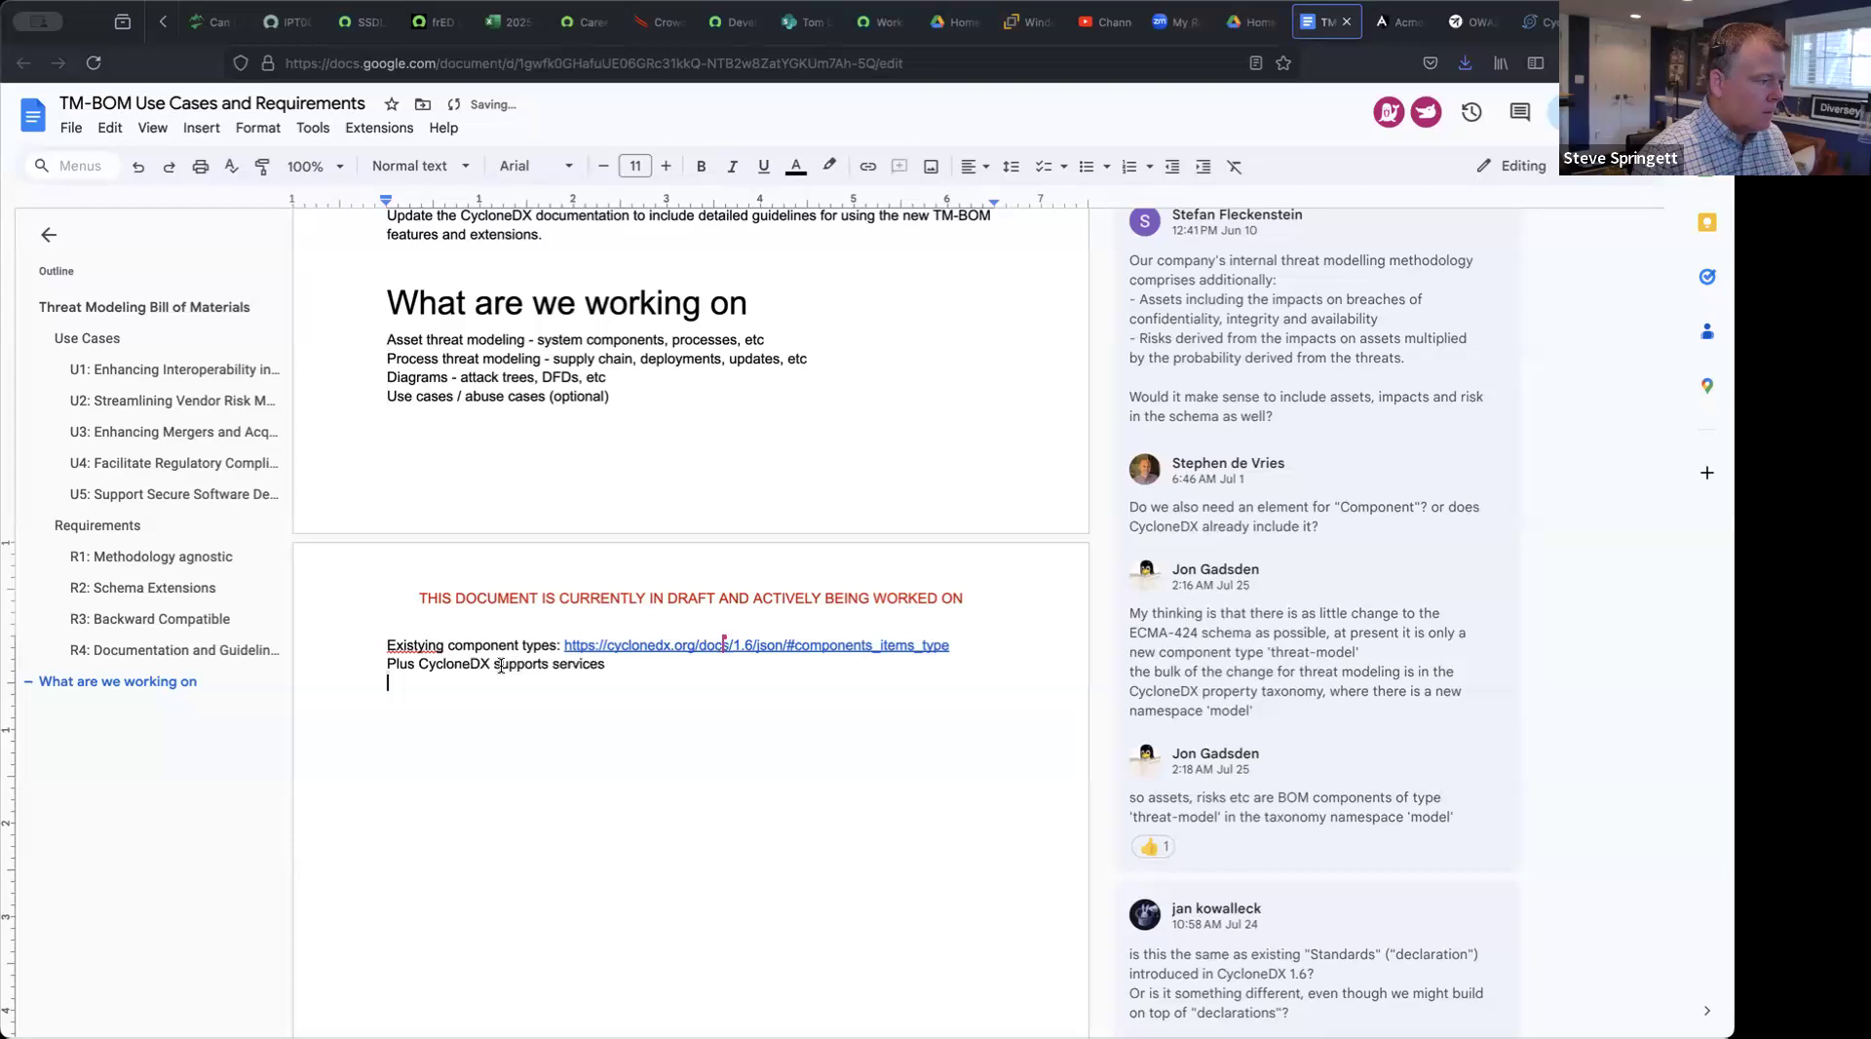
# Step: Correct the misspelled "Existying" to "Existing" in the component types line
pyautogui.rightClick(410, 644)
pyautogui.click(593, 672)
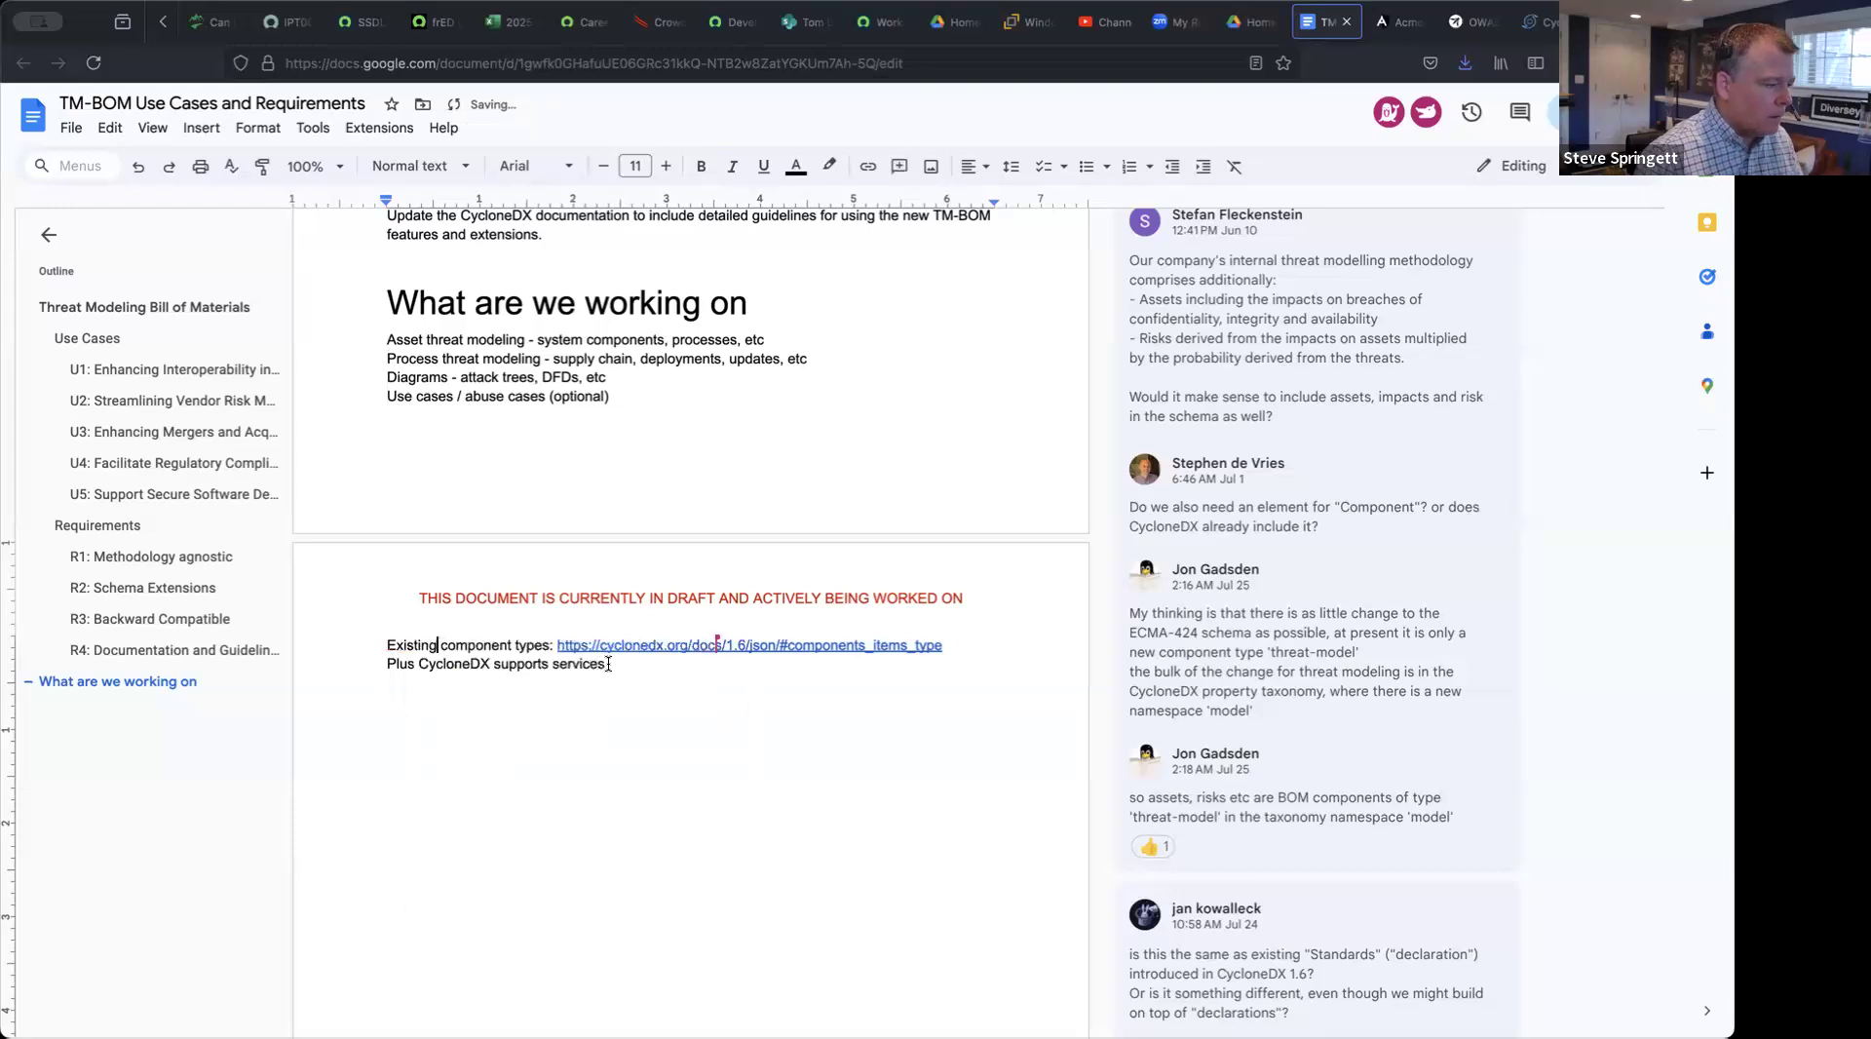
pyautogui.click(614, 664)
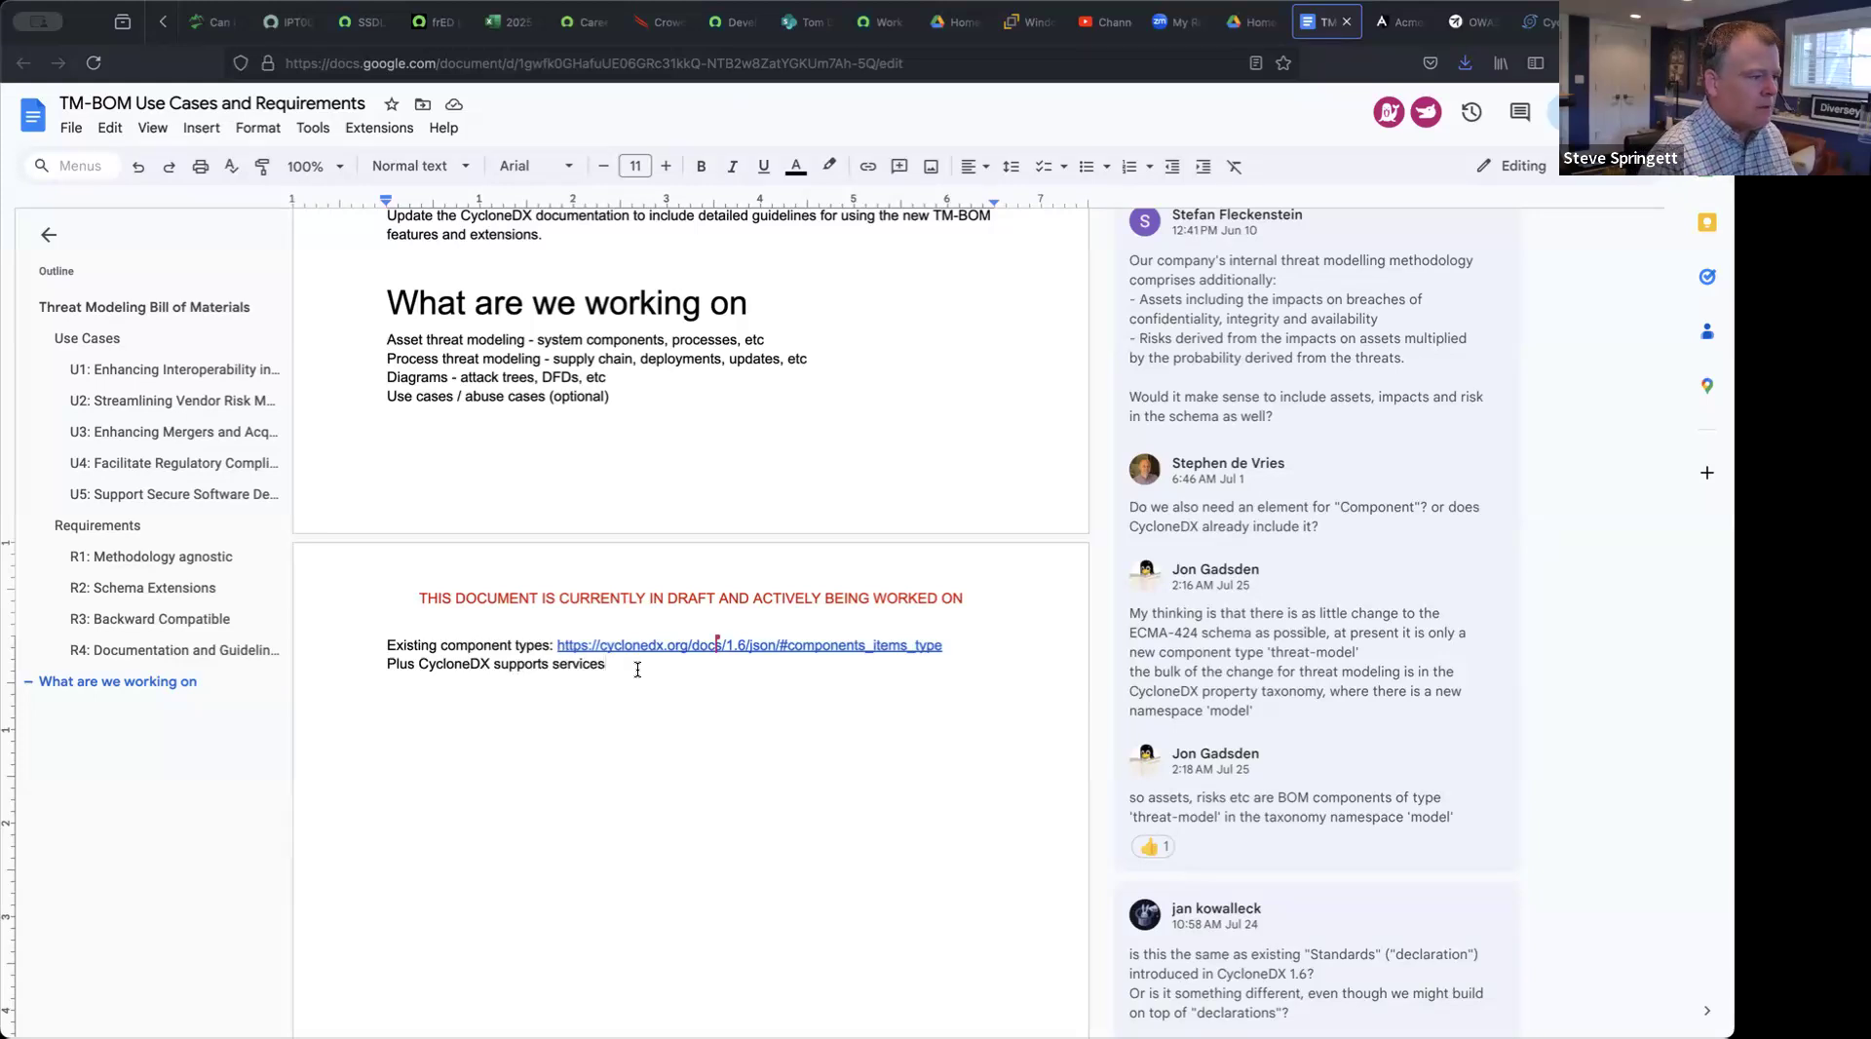
# Step: Leave a blank line after the services line and add "If threat modeling assets, then those assets are required"
pyautogui.press('Return')
pyautogui.press('Return')
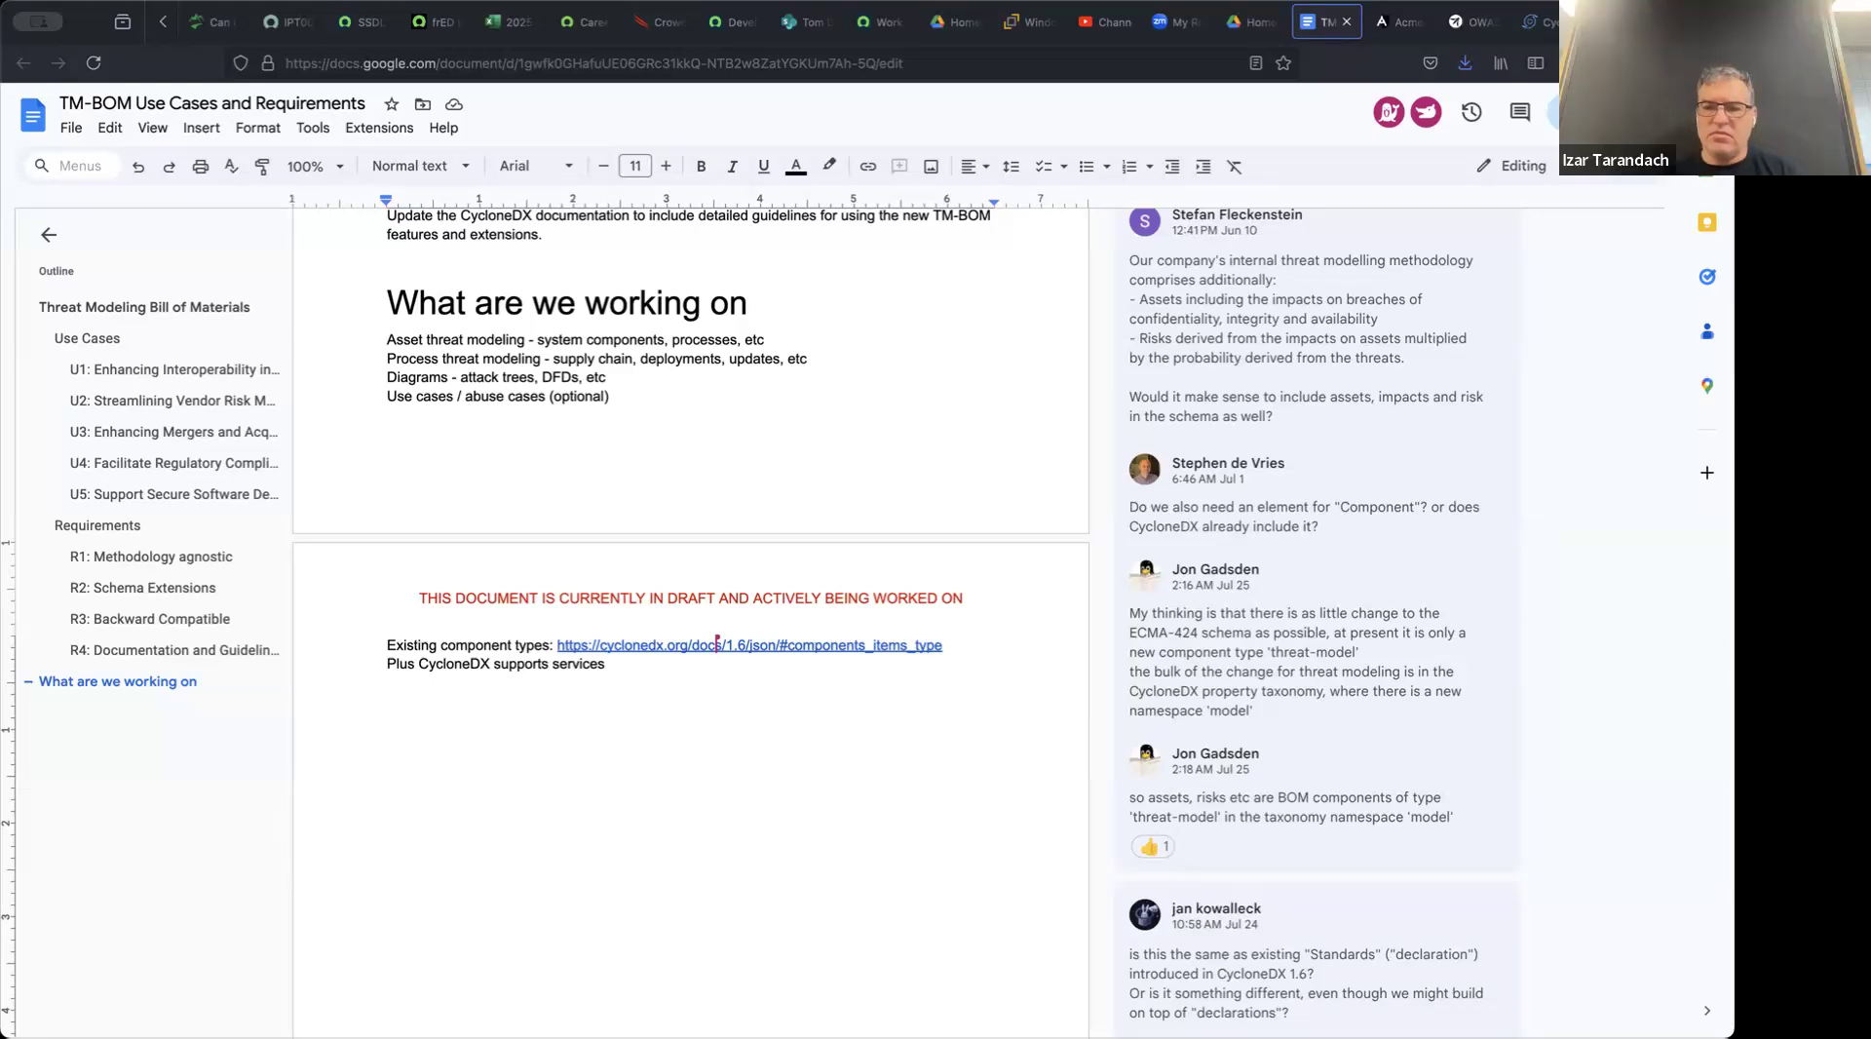
pyautogui.press('Return')
pyautogui.press('Return')
pyautogui.write('If')
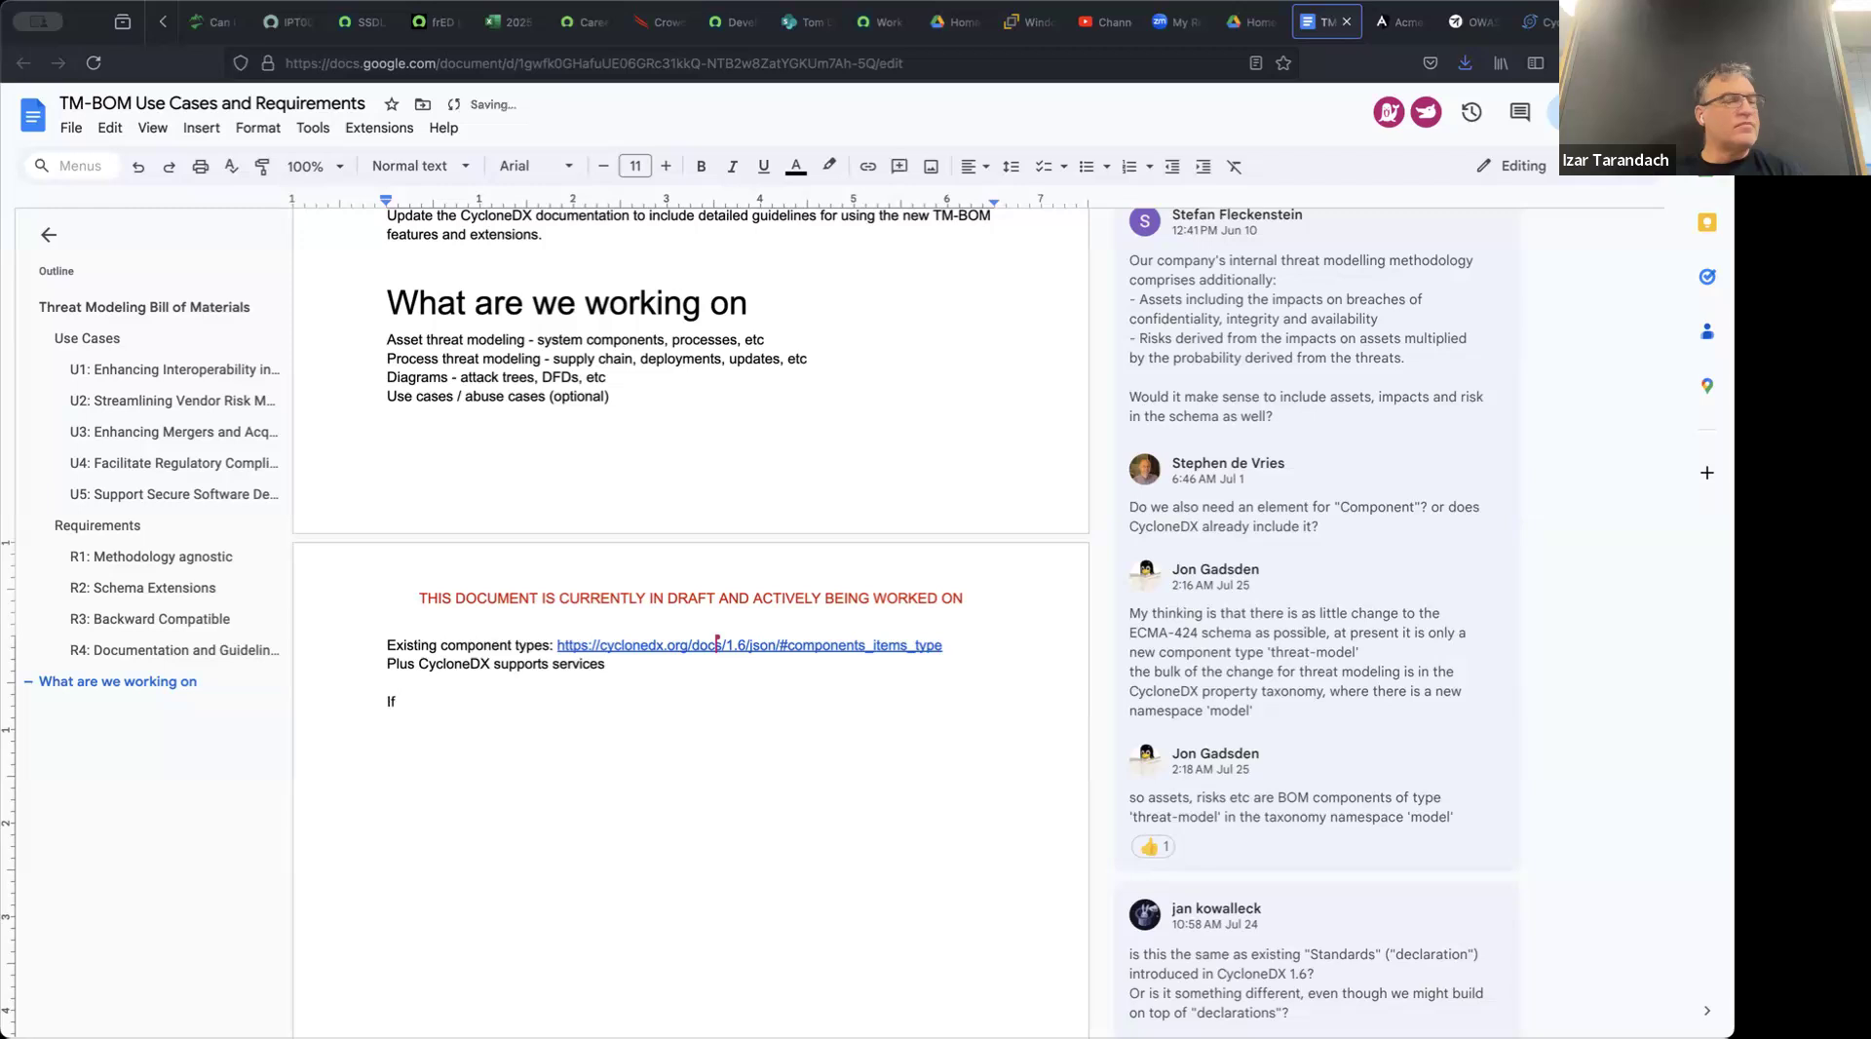
pyautogui.write(' threat modleing')
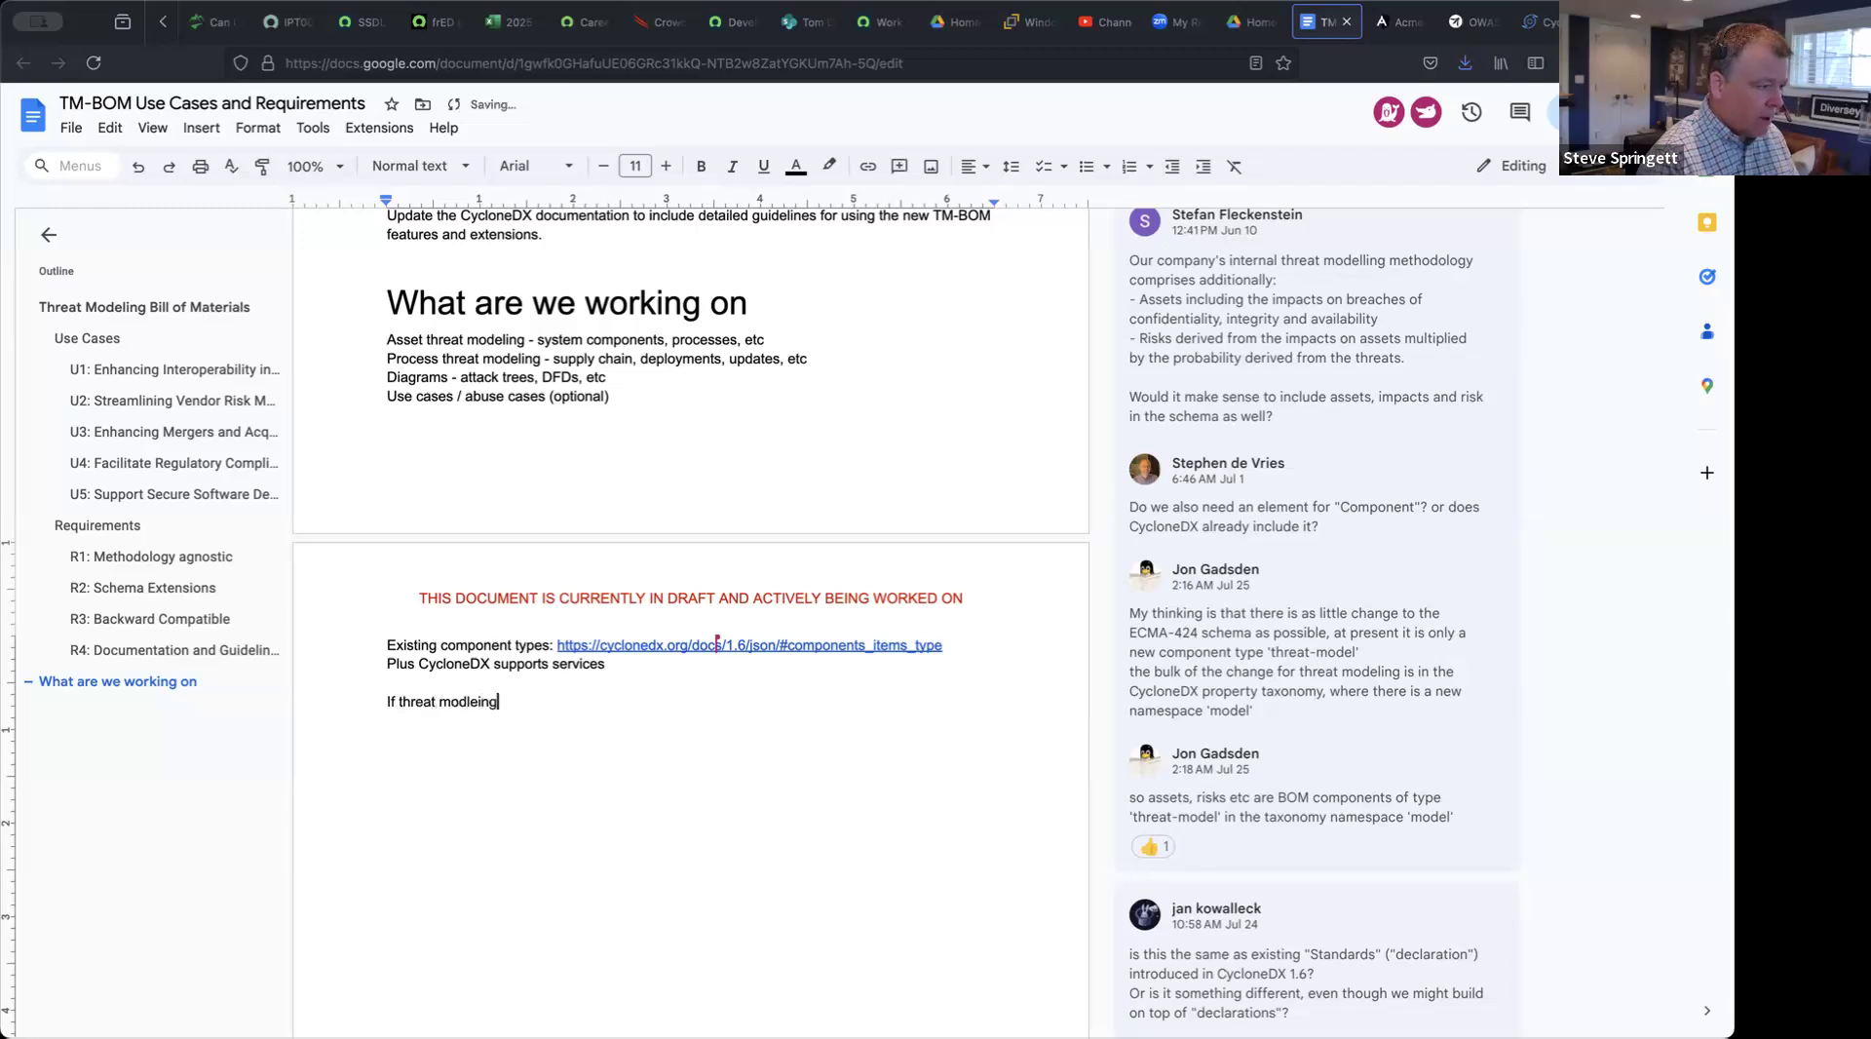
pyautogui.press('BackSpace')
pyautogui.press('BackSpace')
pyautogui.press('BackSpace')
pyautogui.press('BackSpace')
pyautogui.press('BackSpace')
pyautogui.write('eling assets, the')
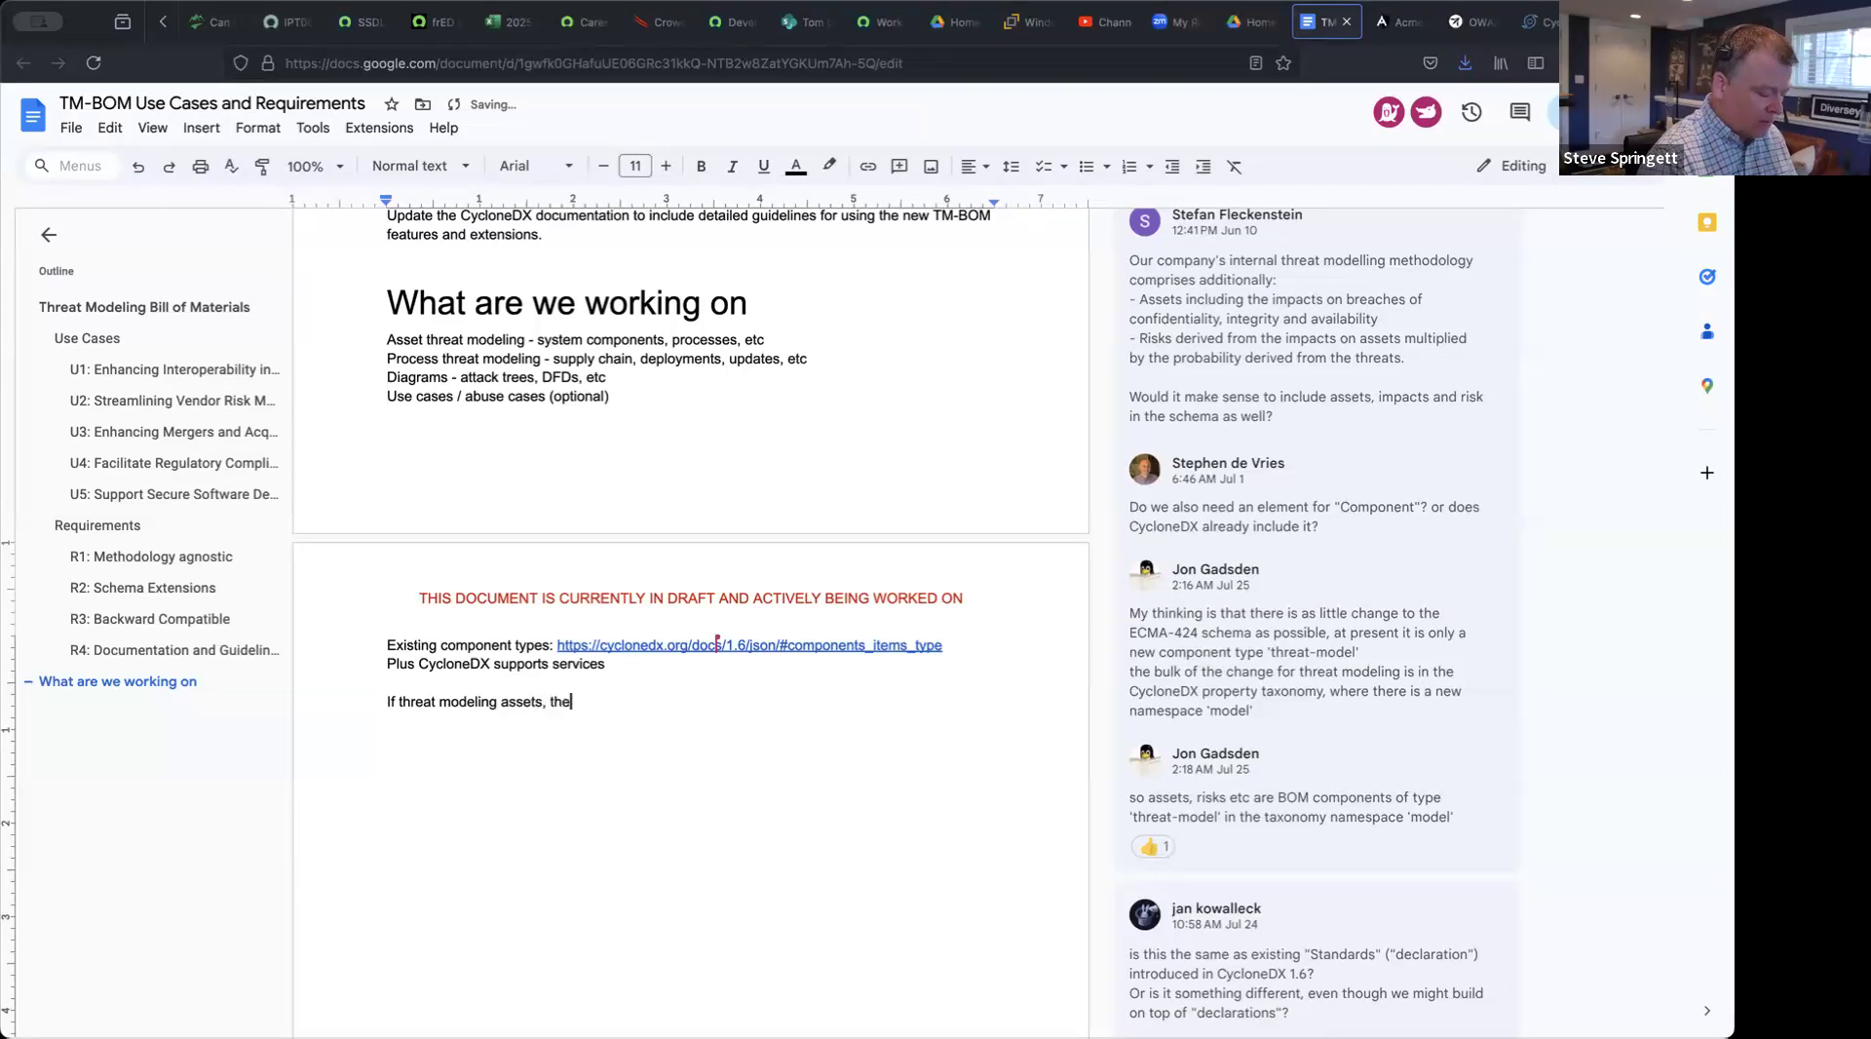
pyautogui.write('n those ass')
pyautogui.press('BackSpace')
pyautogui.press('BackSpace')
pyautogui.write('ss')
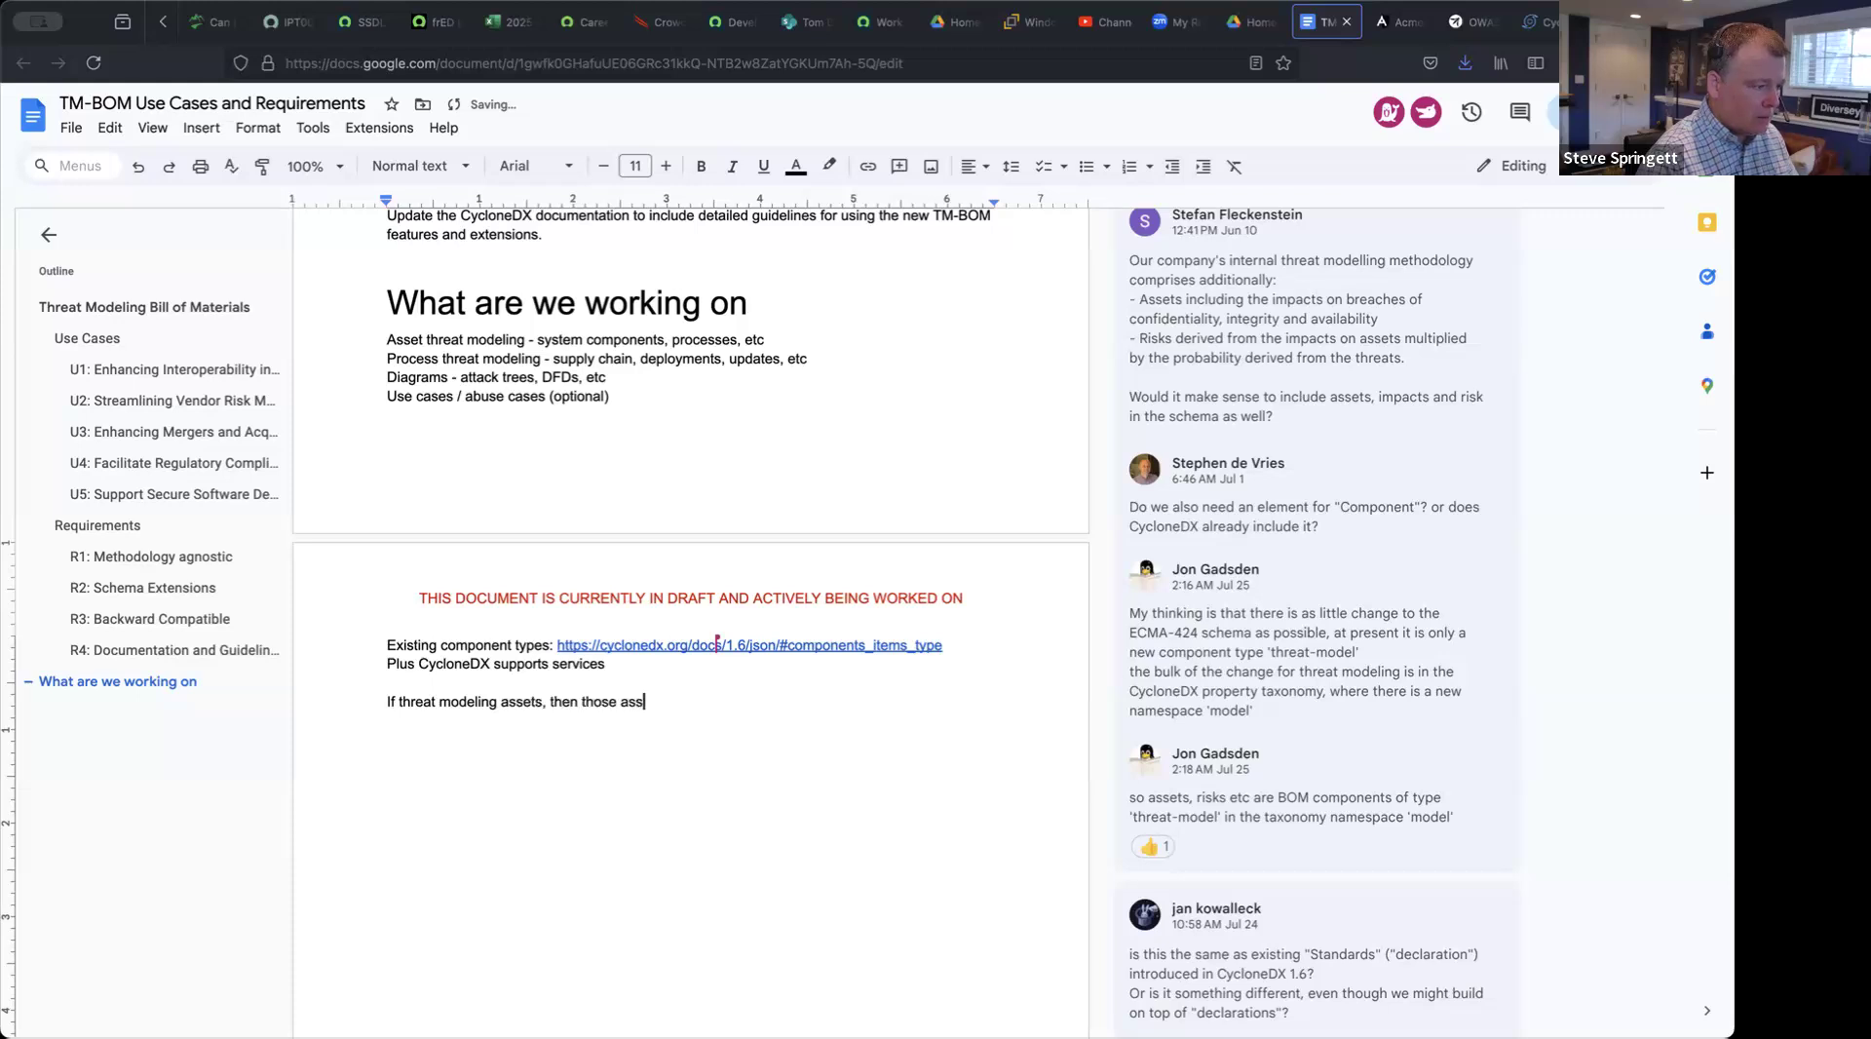
pyautogui.write('ets are requireme')
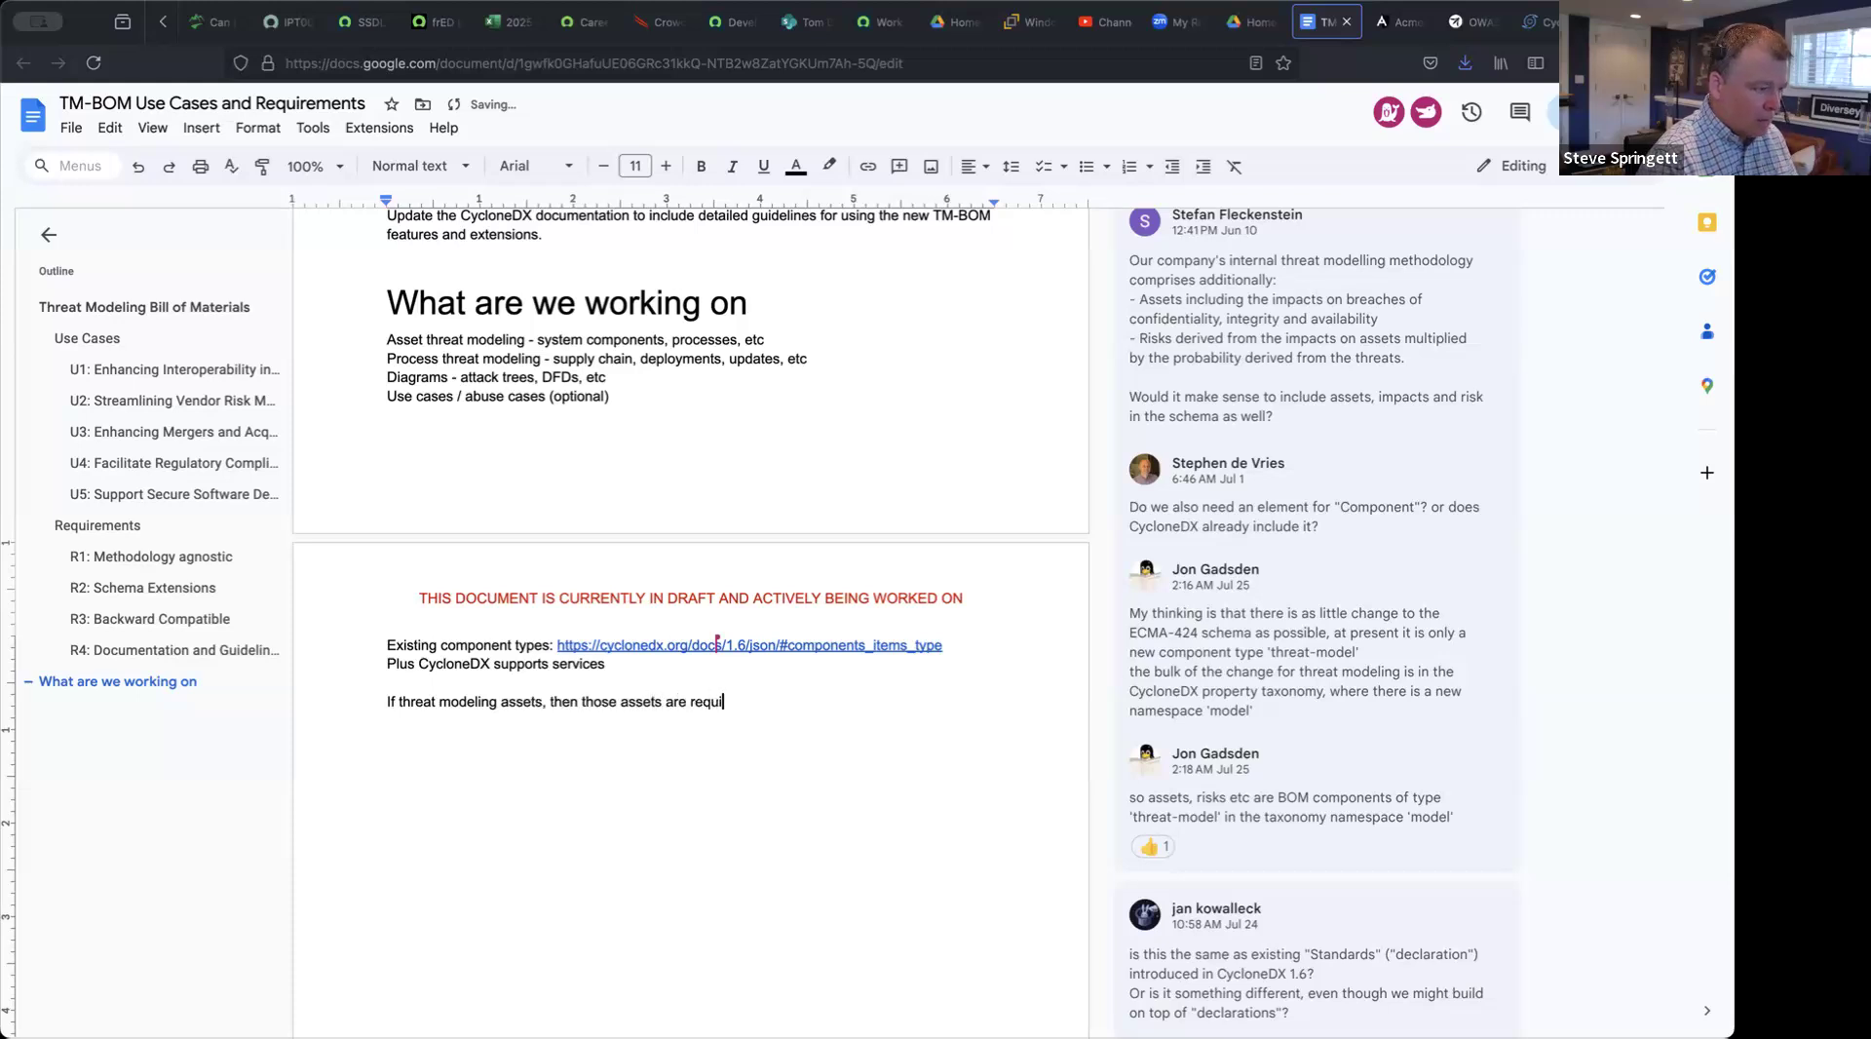
pyautogui.press('BackSpace')
pyautogui.press('BackSpace')
pyautogui.press('BackSpace')
pyautogui.press('BackSpace')
pyautogui.press('BackSpace')
pyautogui.press('BackSpace')
pyautogui.press('BackSpace')
pyautogui.write('quired')
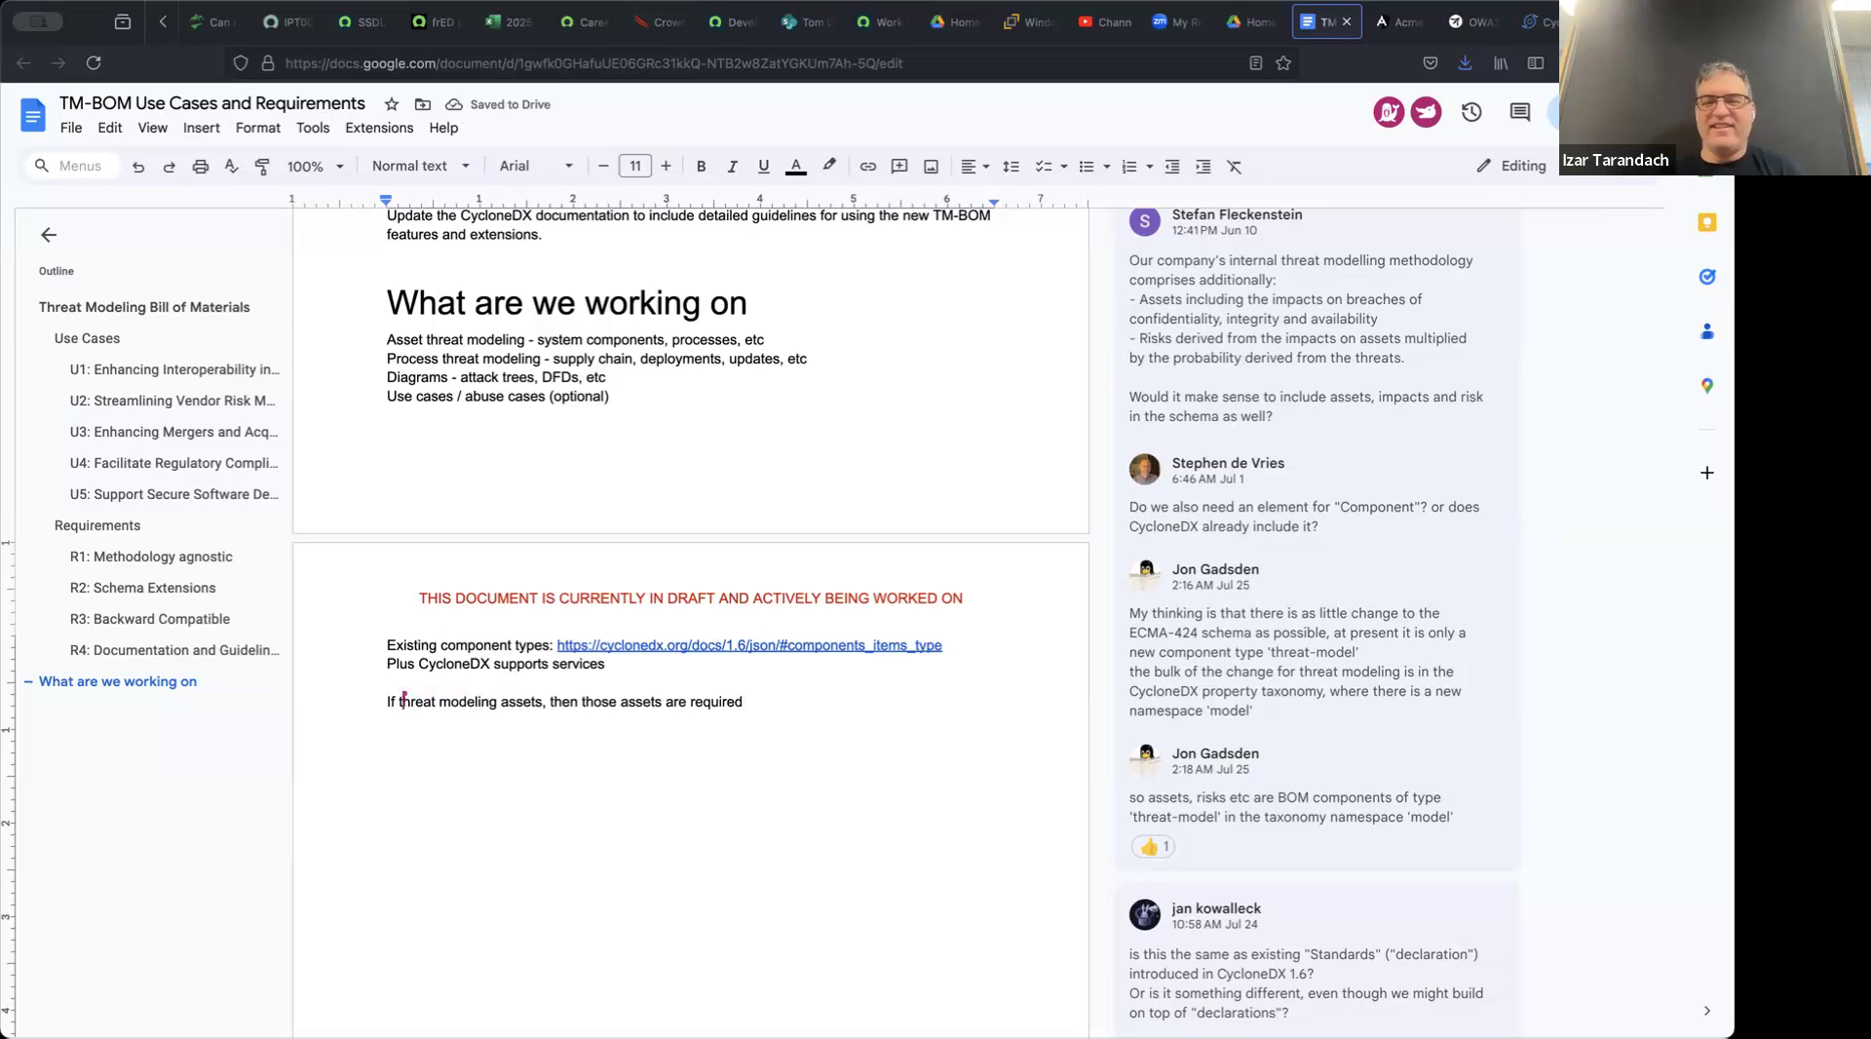
# Step: Add the line "Diagrams are common to assets and process threat modeling, but are optional" below the required assets line
pyautogui.scroll(1, 551, 701)
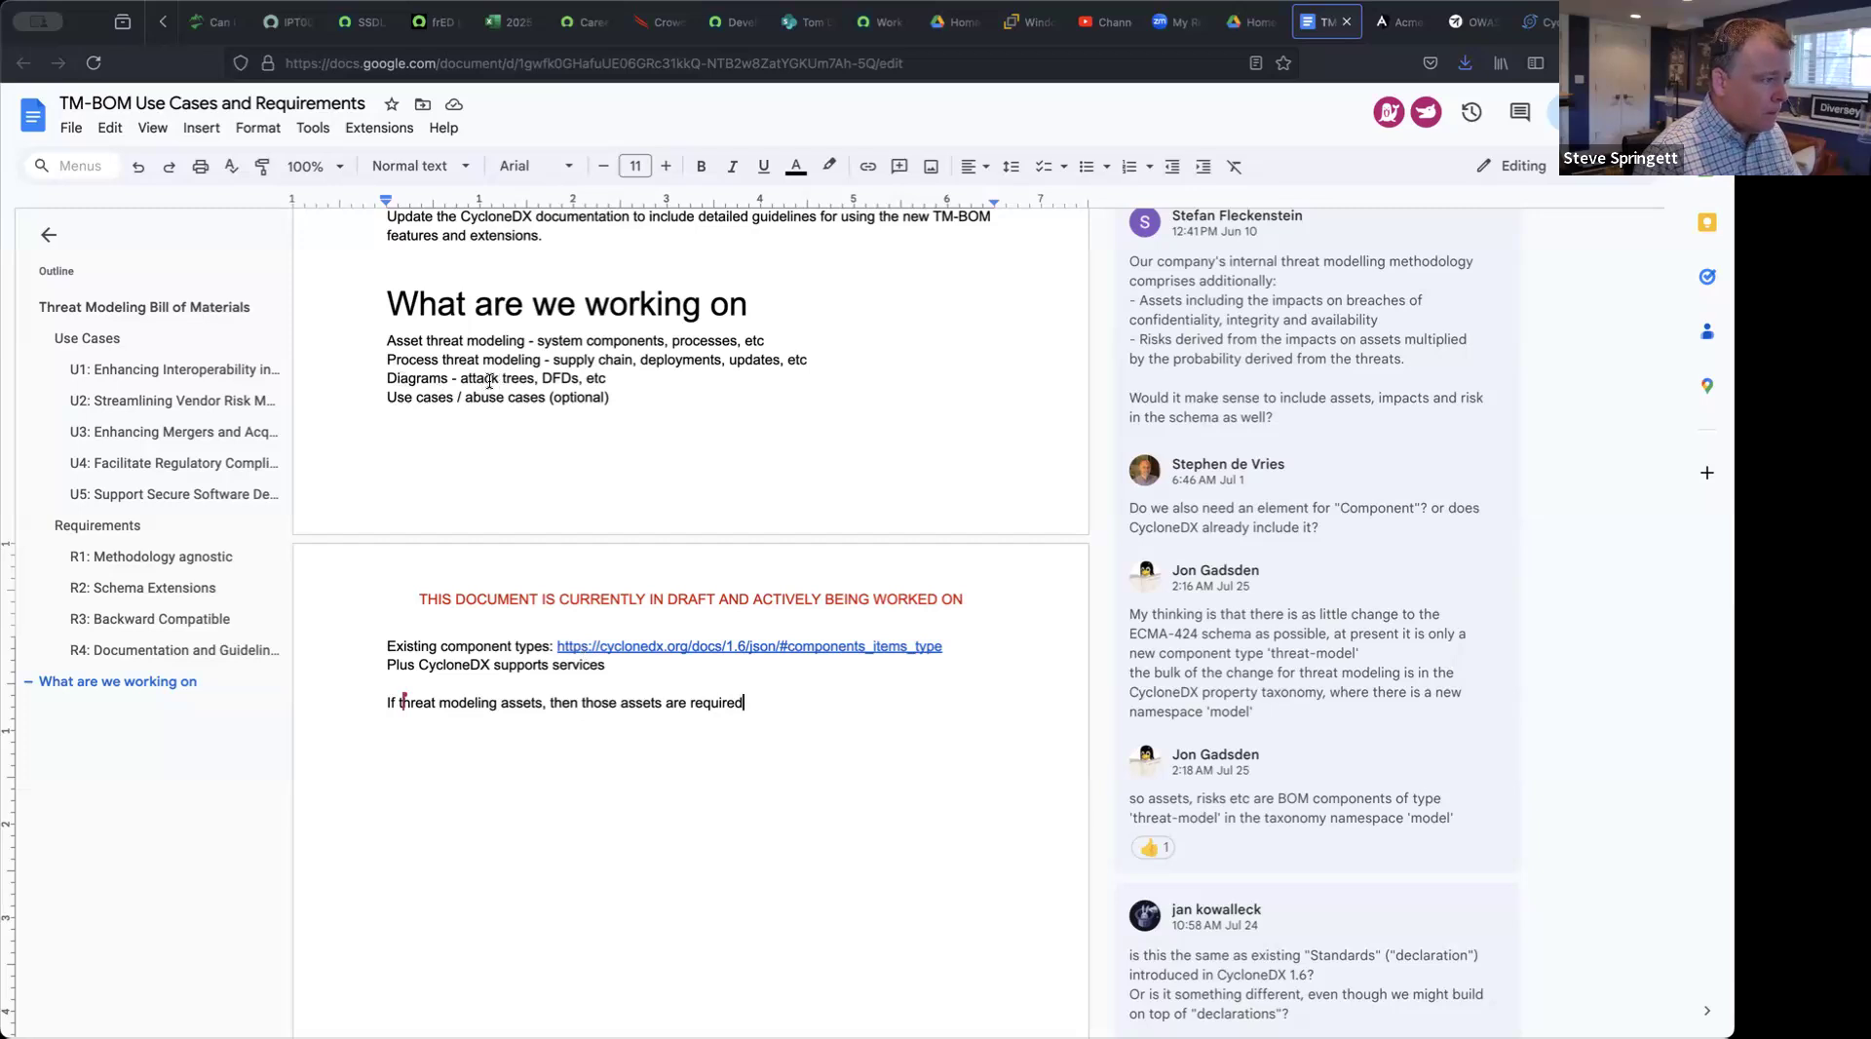
pyautogui.click(784, 697)
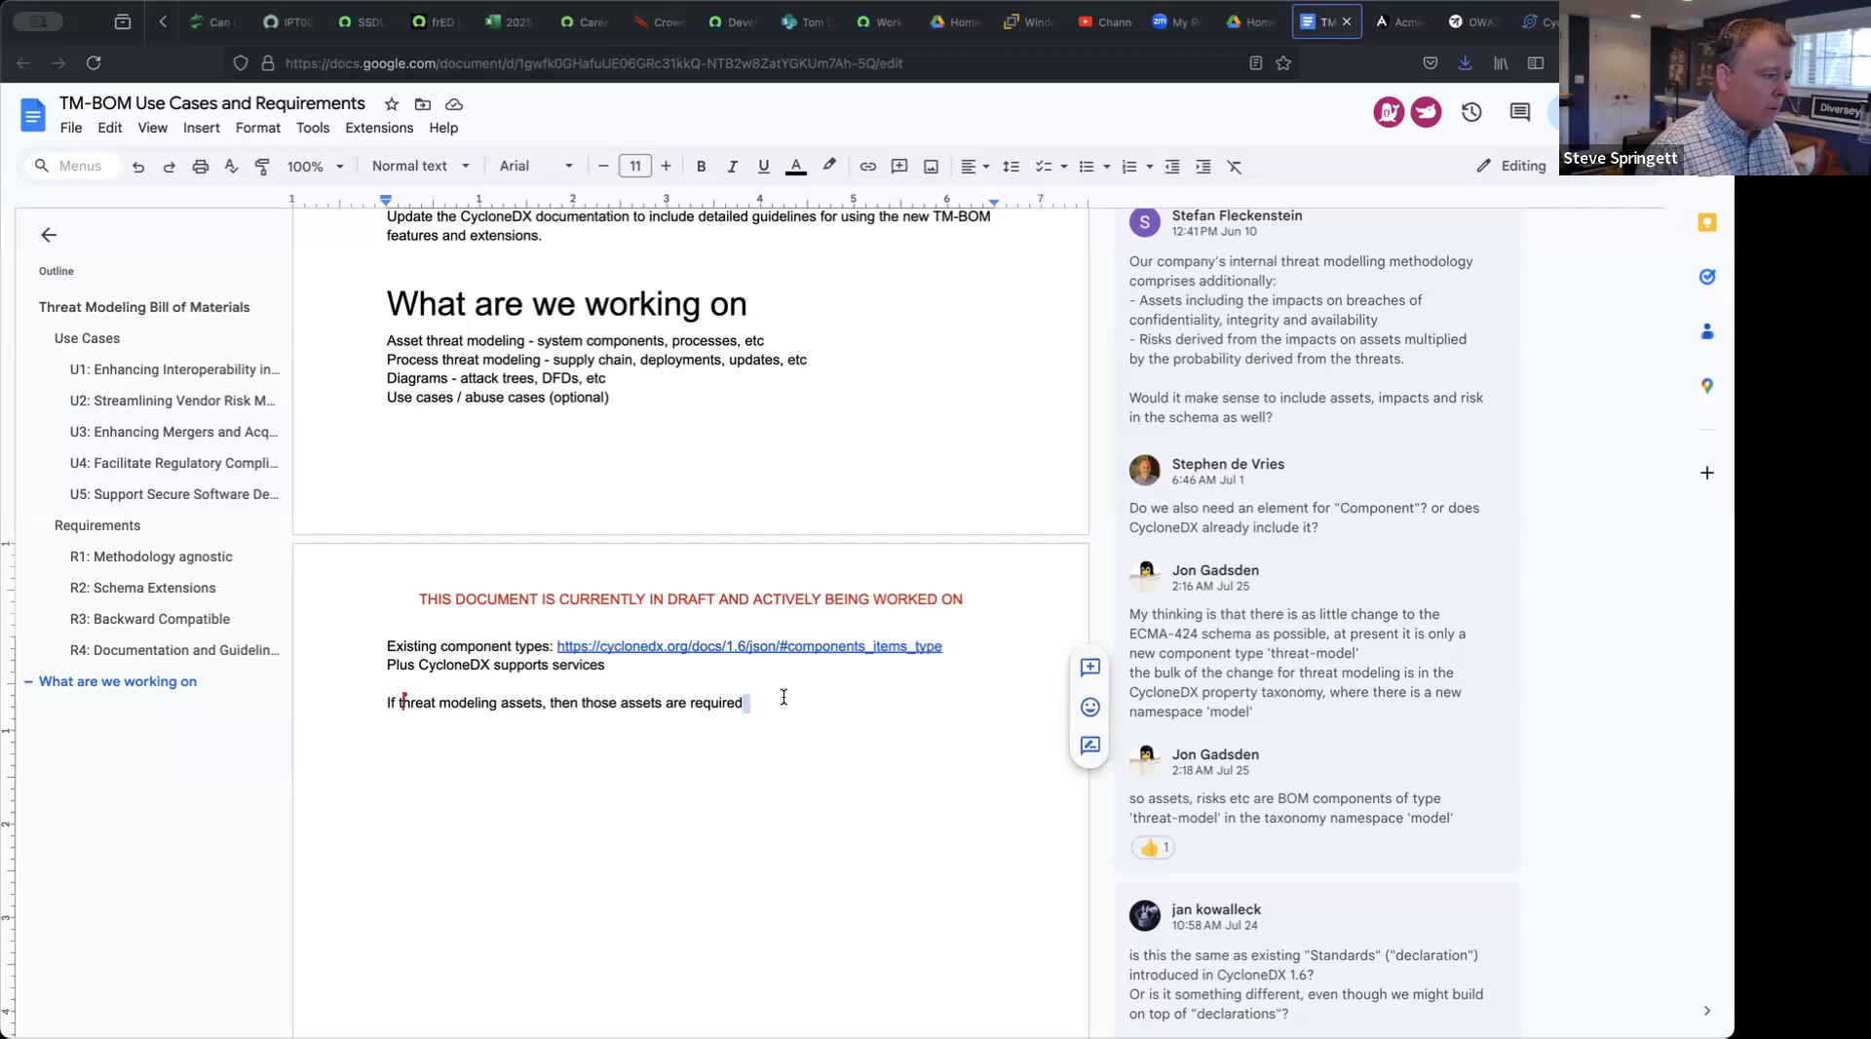
pyautogui.press('Return')
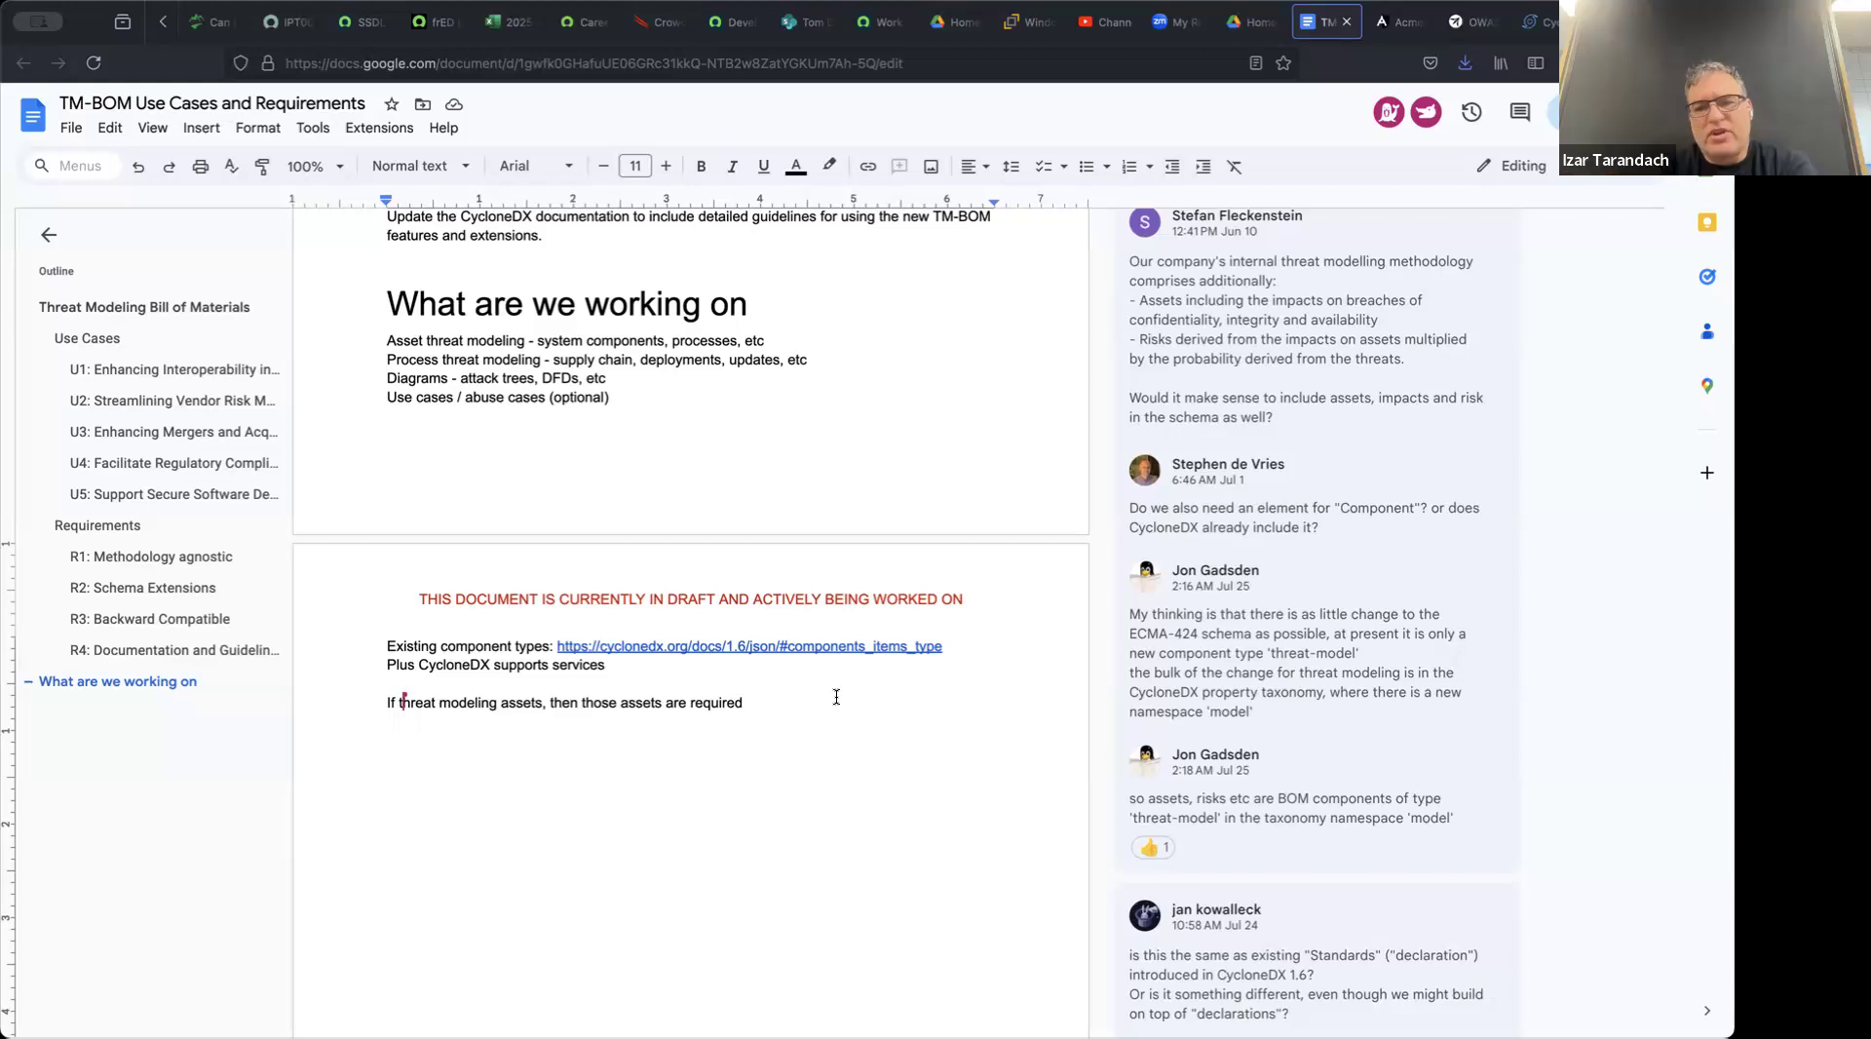
pyautogui.write('Diagrams ')
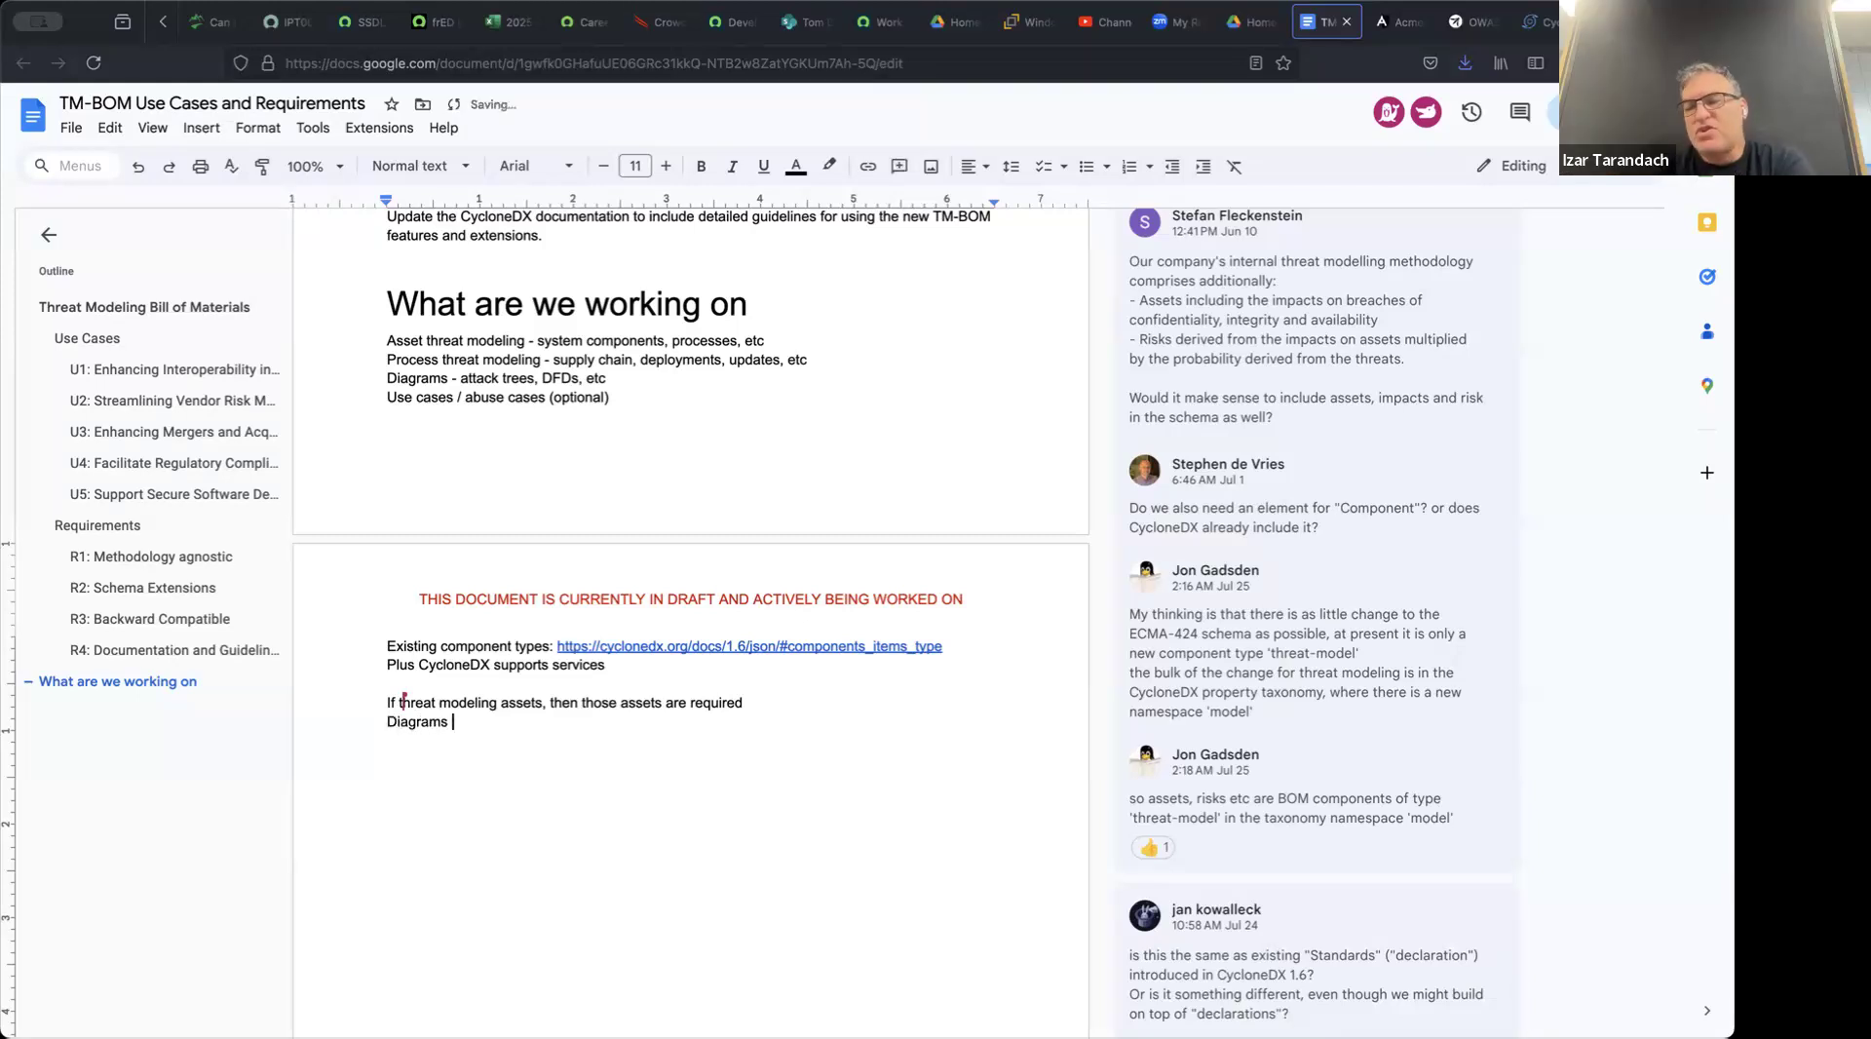
pyautogui.write('are common t')
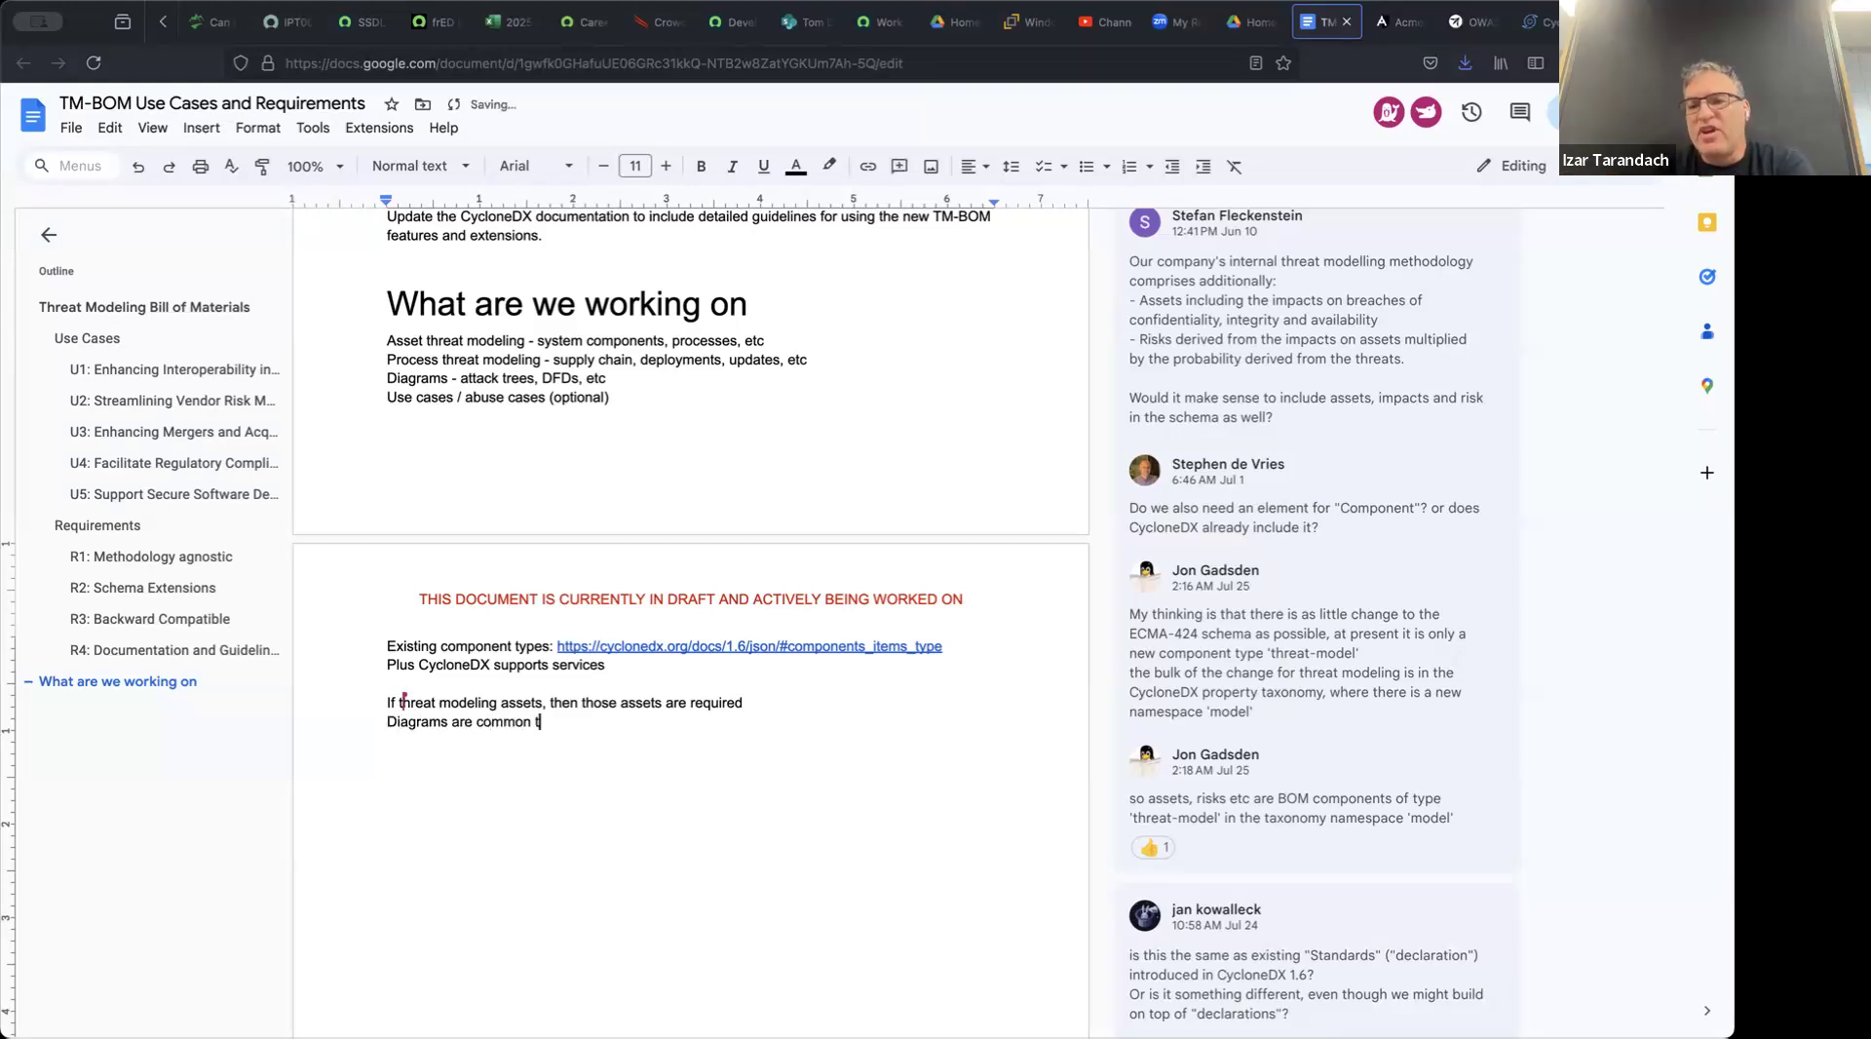
pyautogui.write('o assets a')
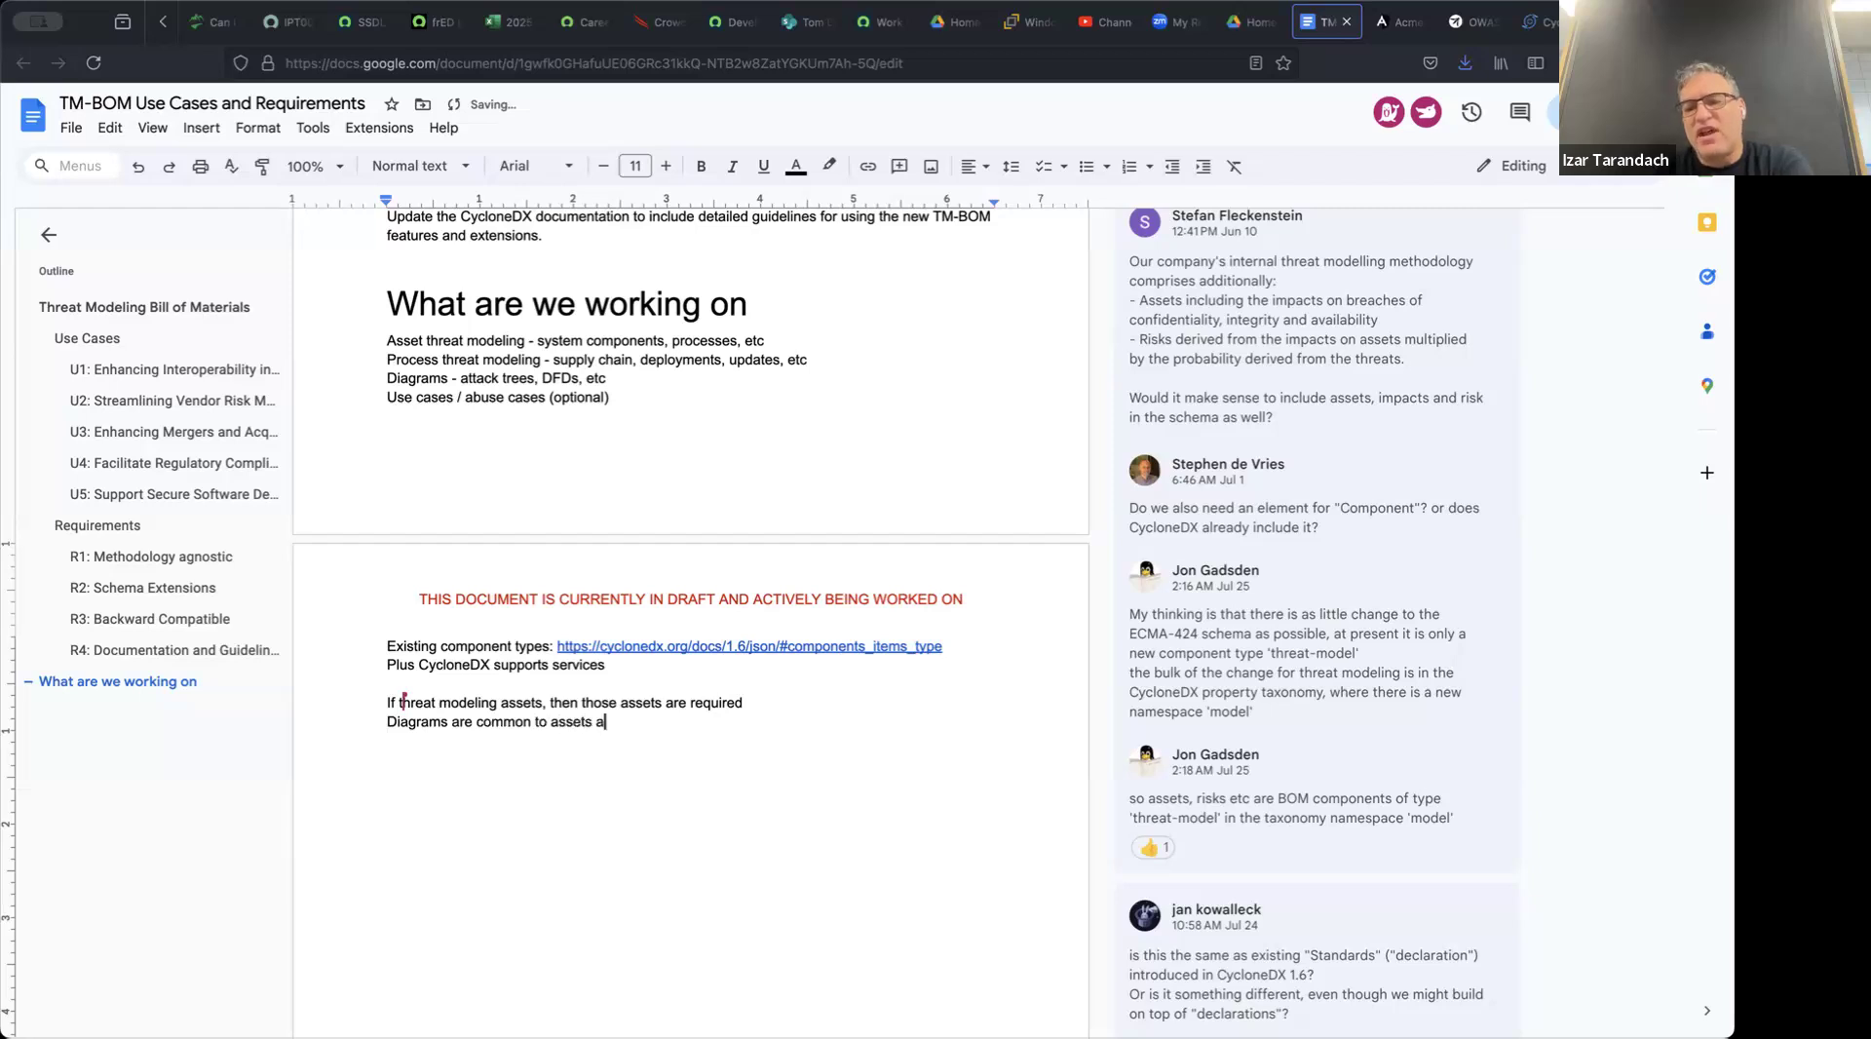
pyautogui.write('nd process ')
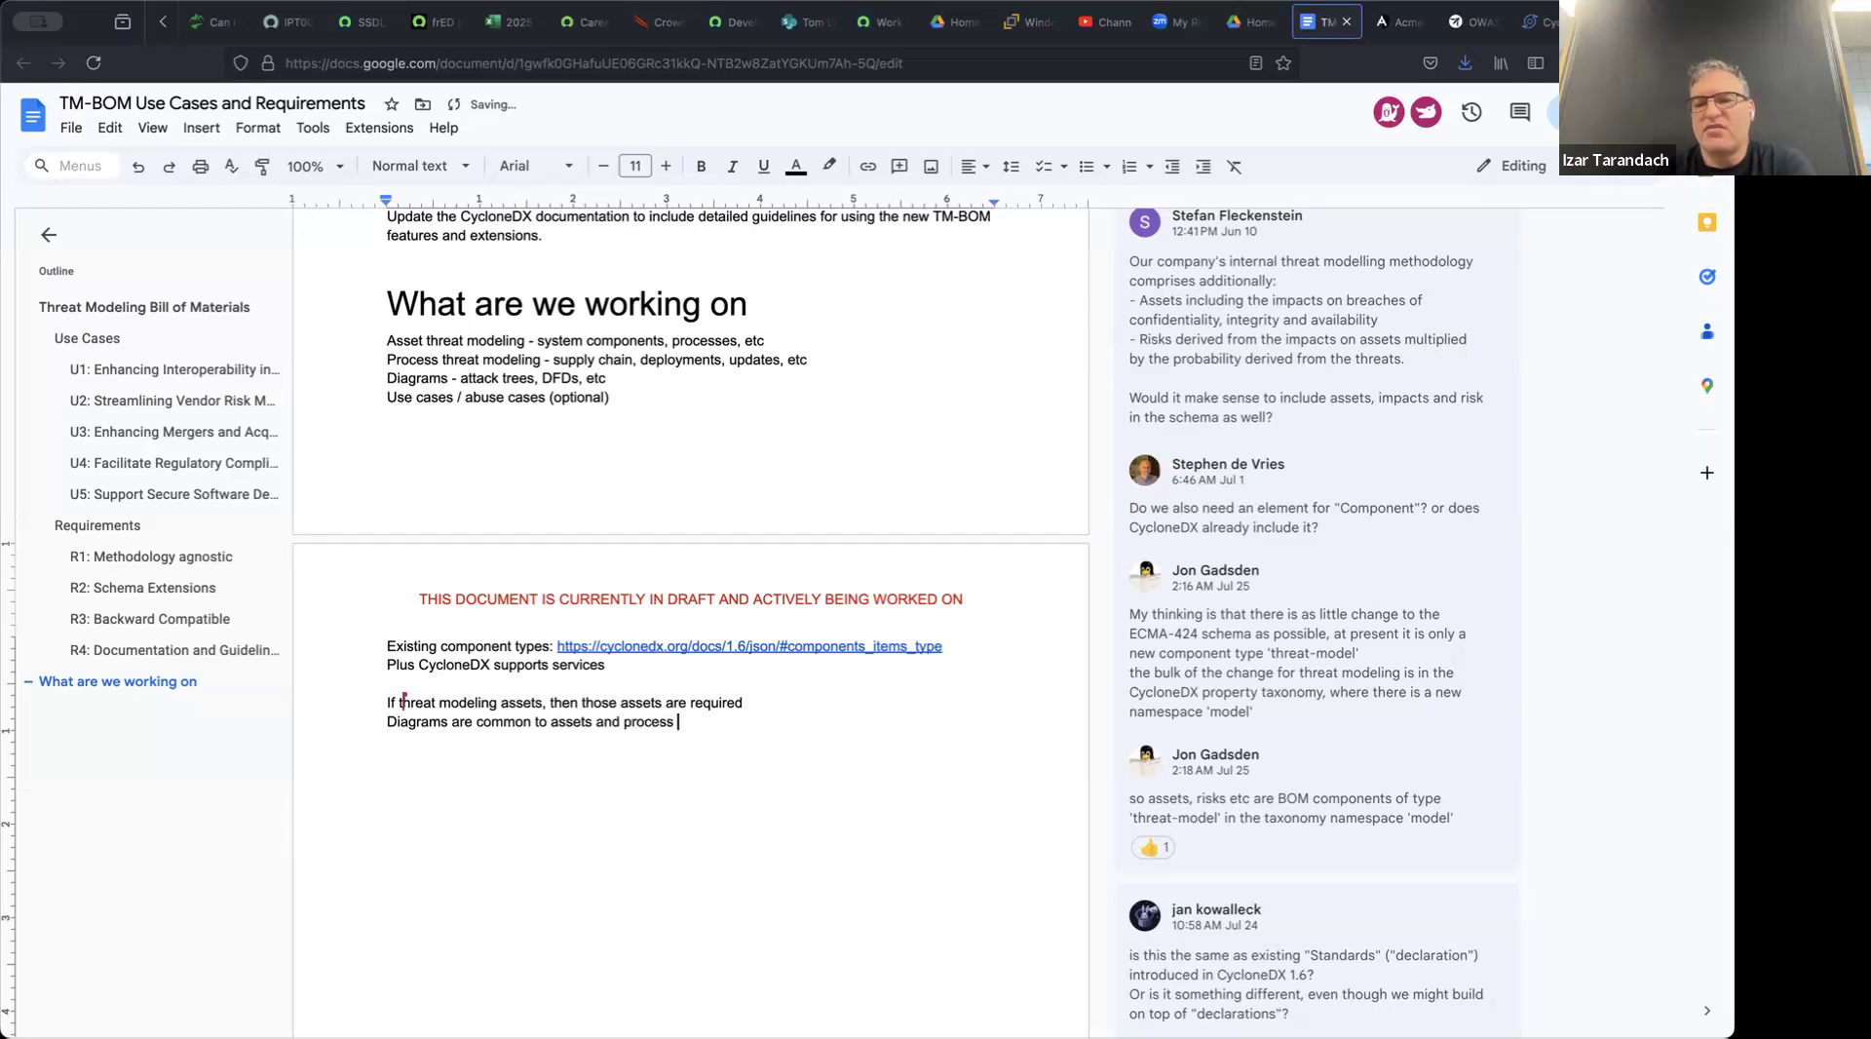
pyautogui.write('threat modeling, ')
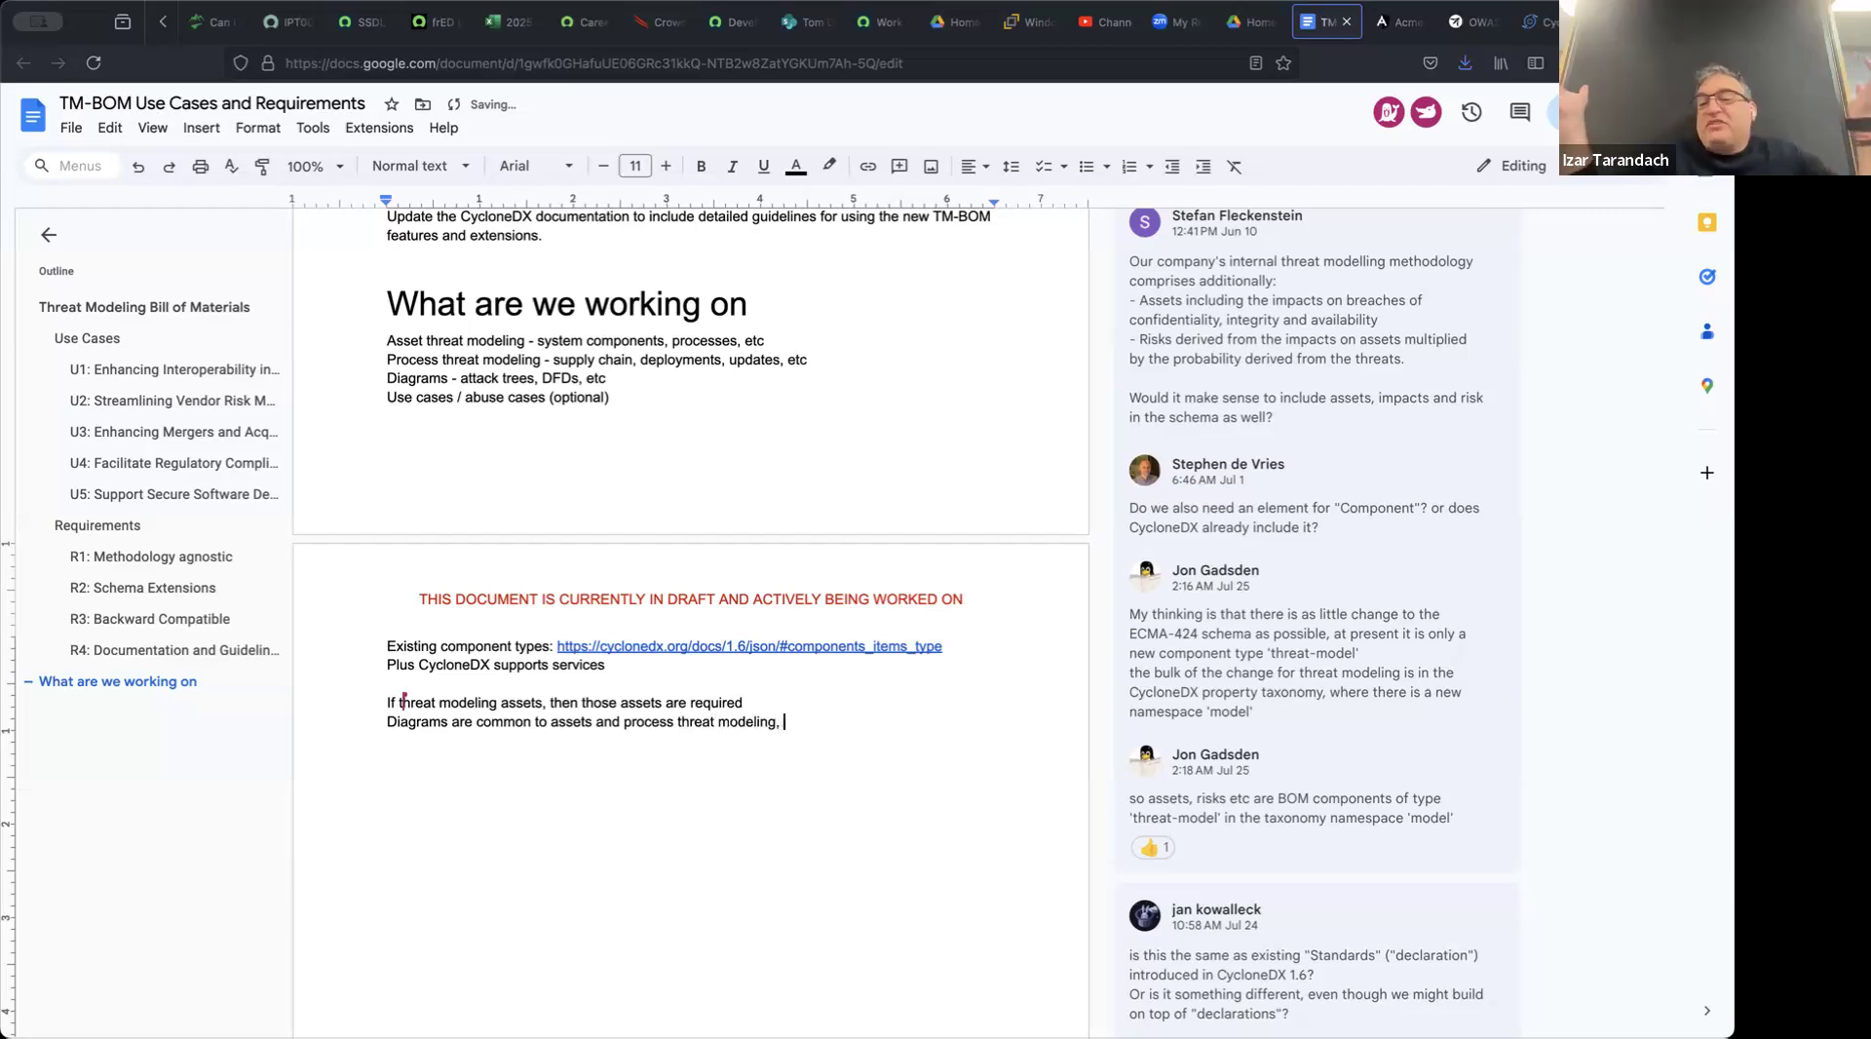
pyautogui.write('but are optional')
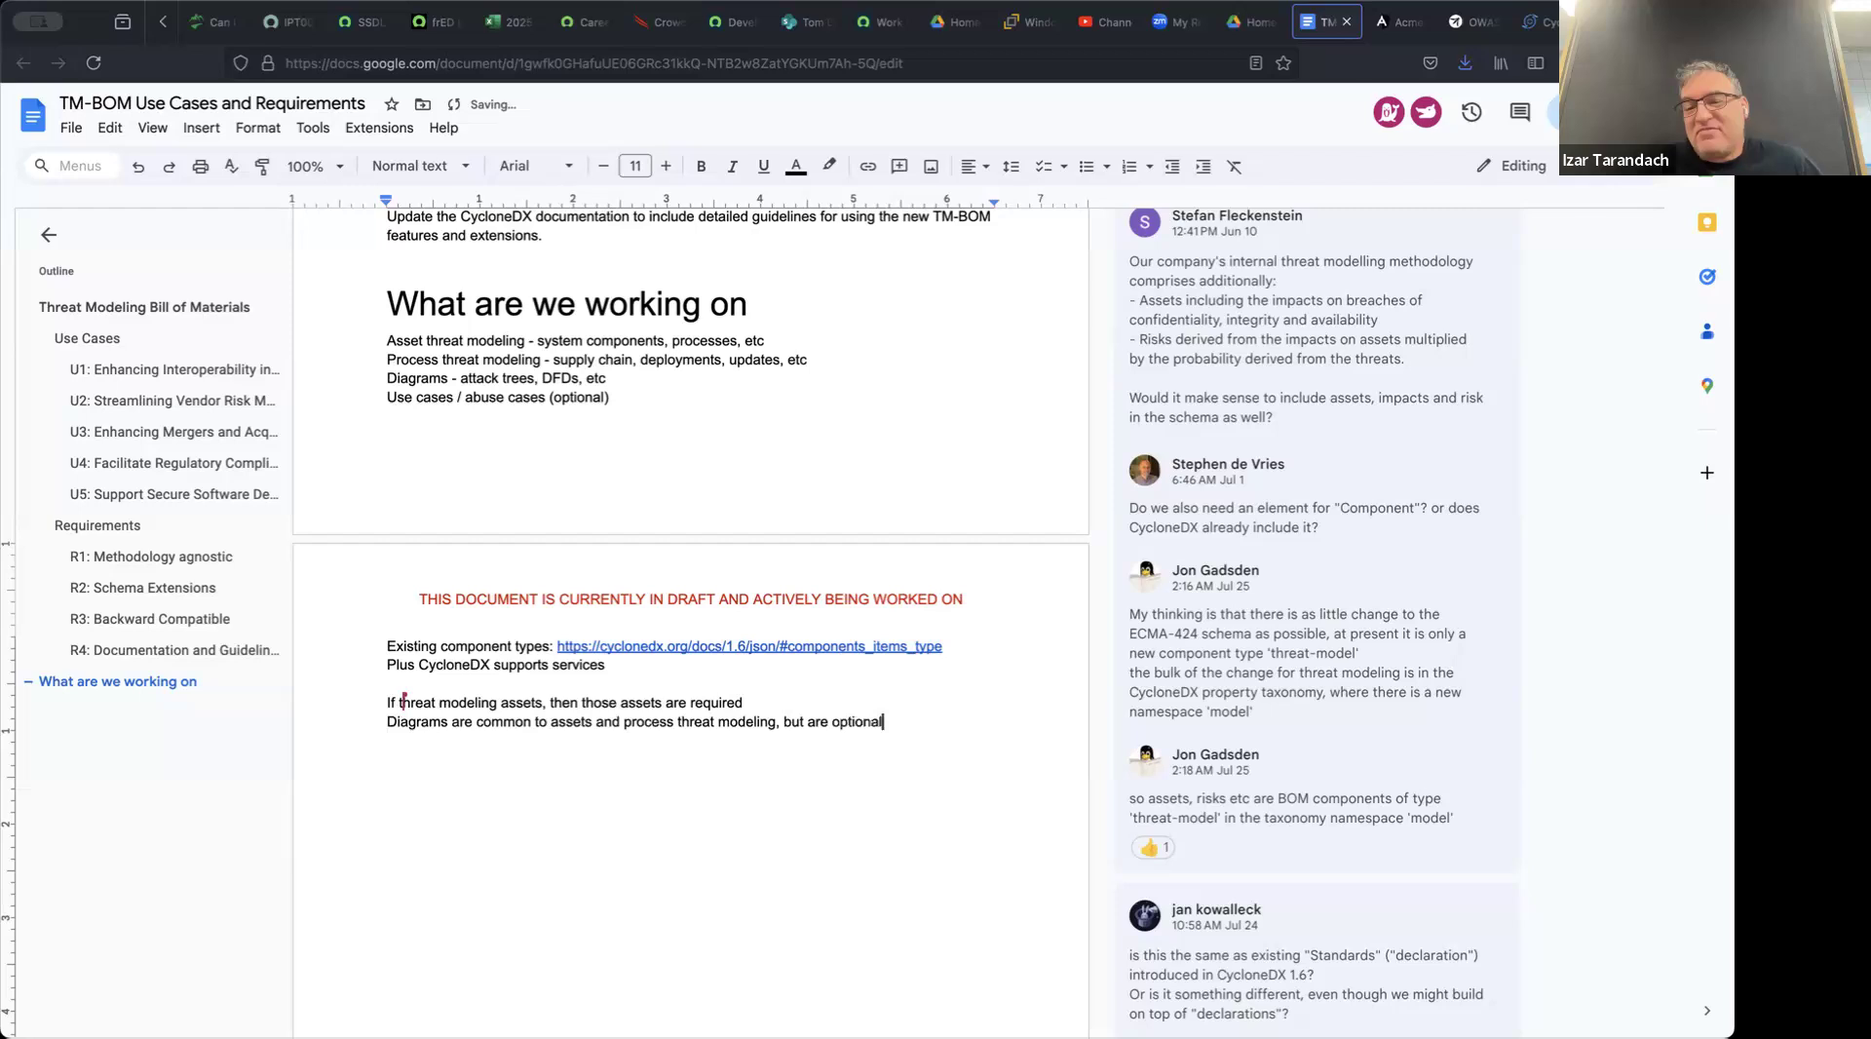
pyautogui.press('Return')
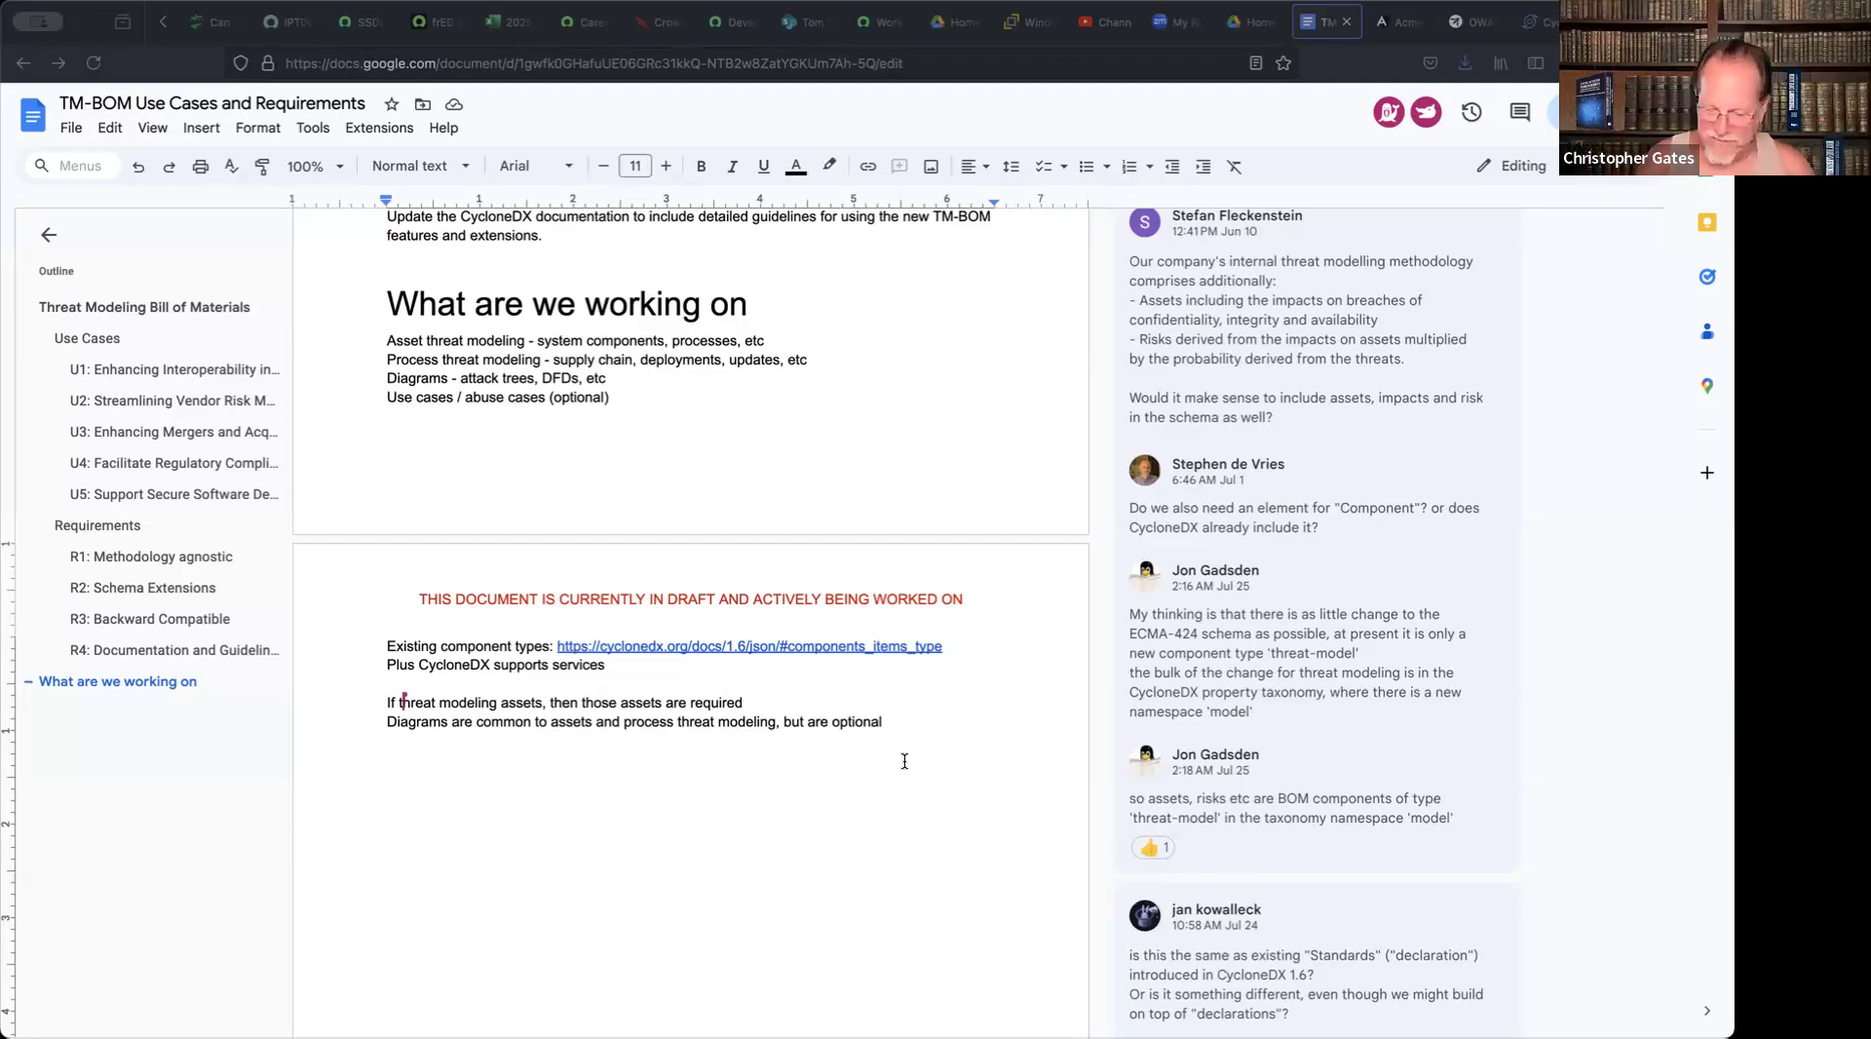
# Step: Add the line "Must support security, privacy, and safety" below the Diagrams line on the second page
pyautogui.click(895, 727)
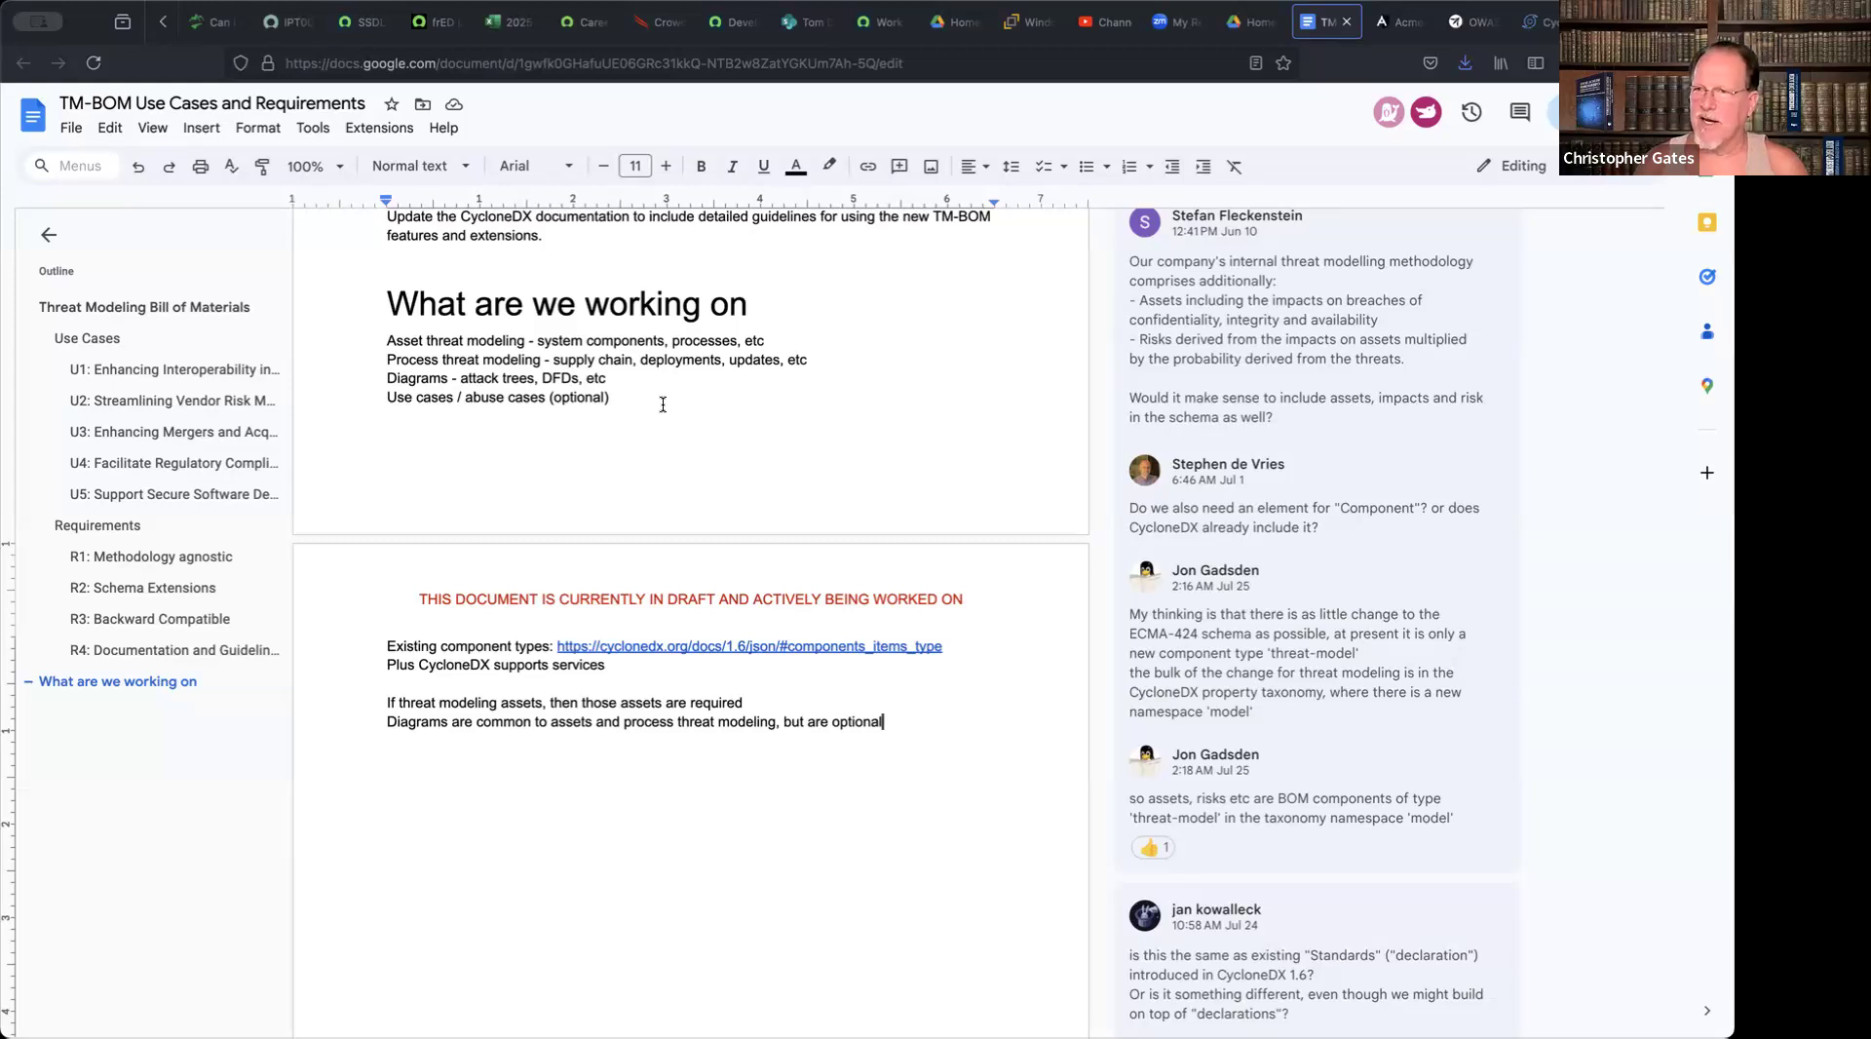
pyautogui.press('Return')
pyautogui.write('Must su')
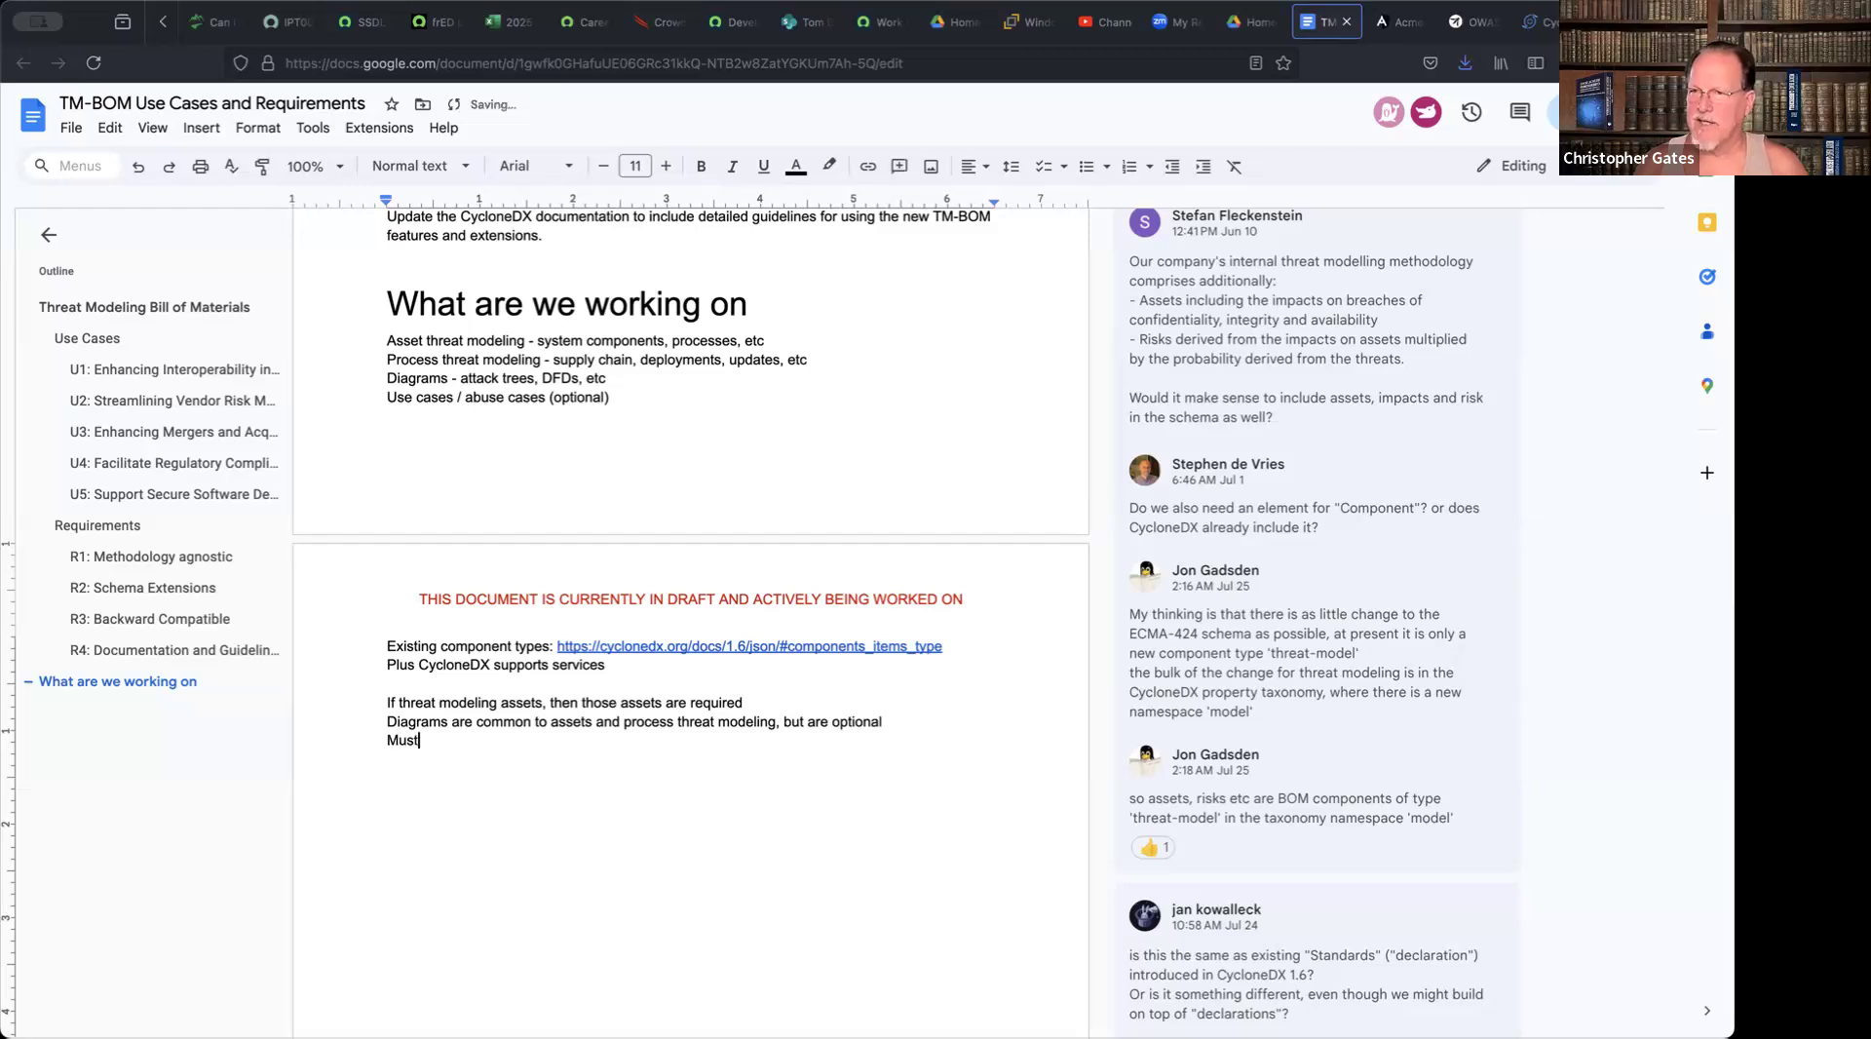
pyautogui.write('port')
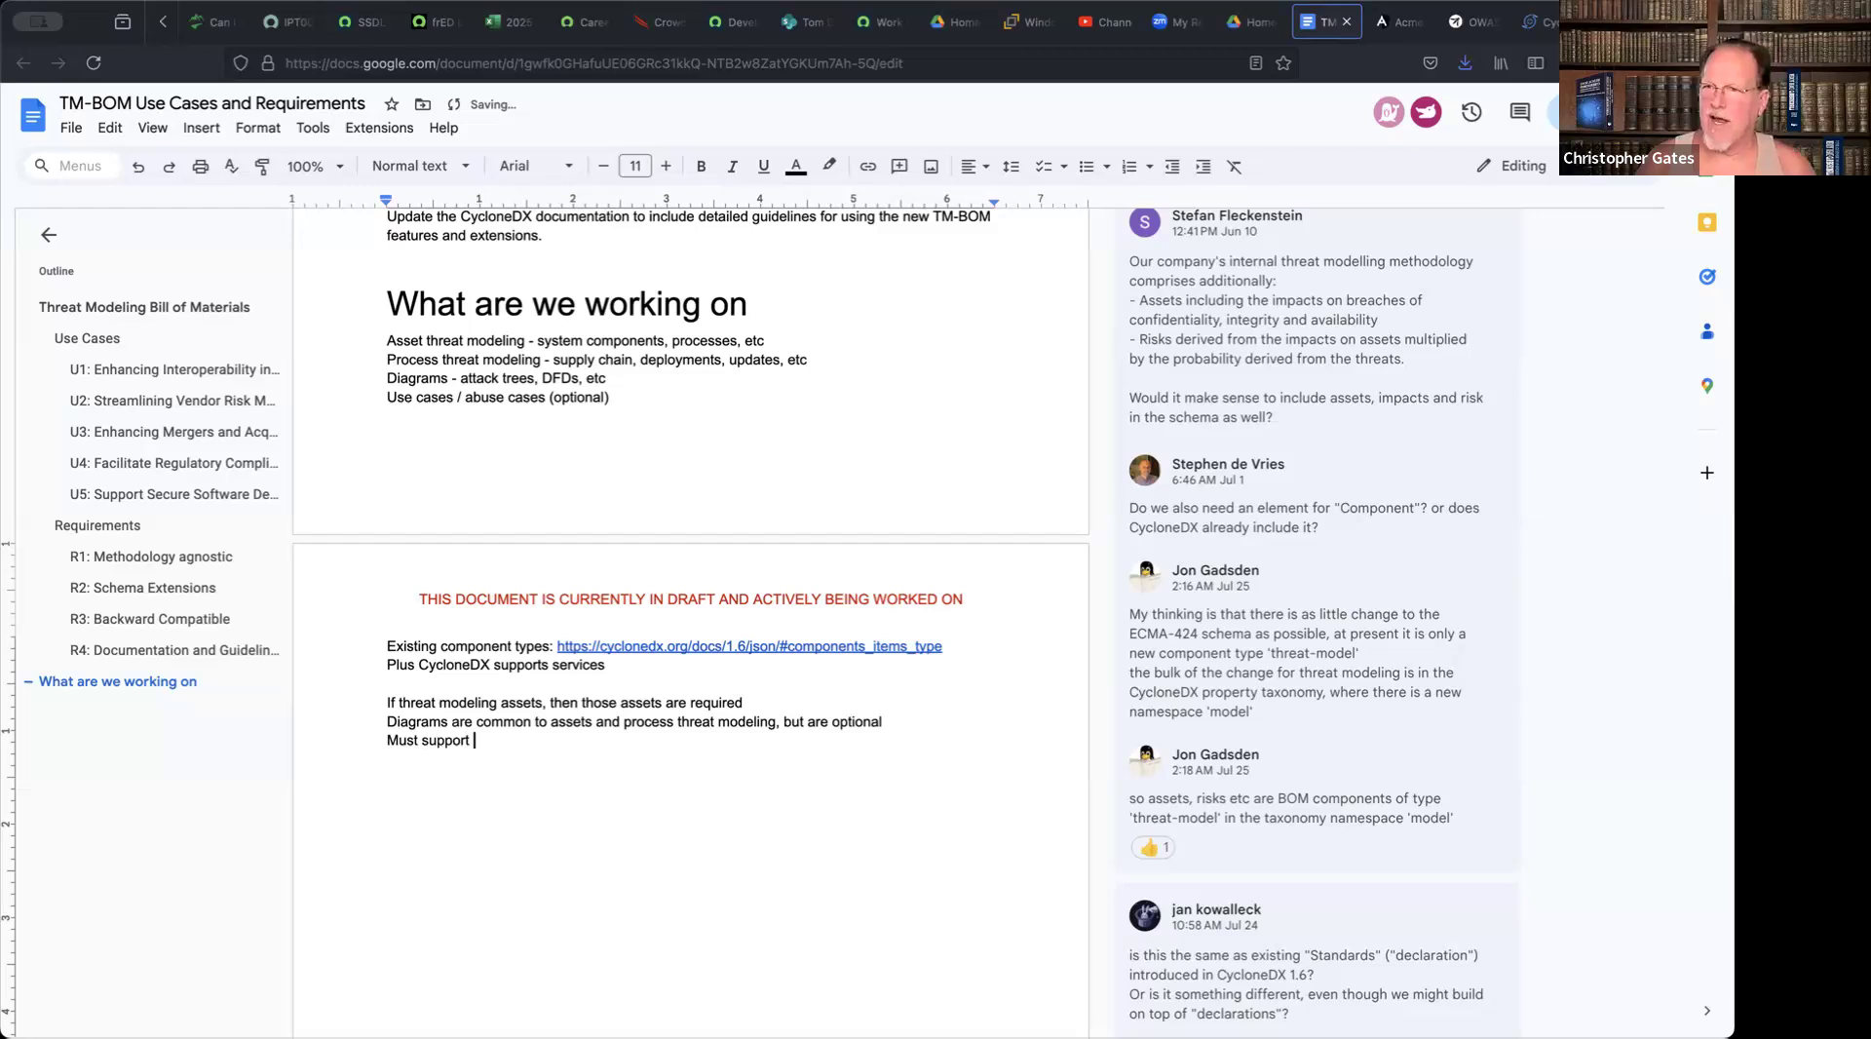
pyautogui.write(' security')
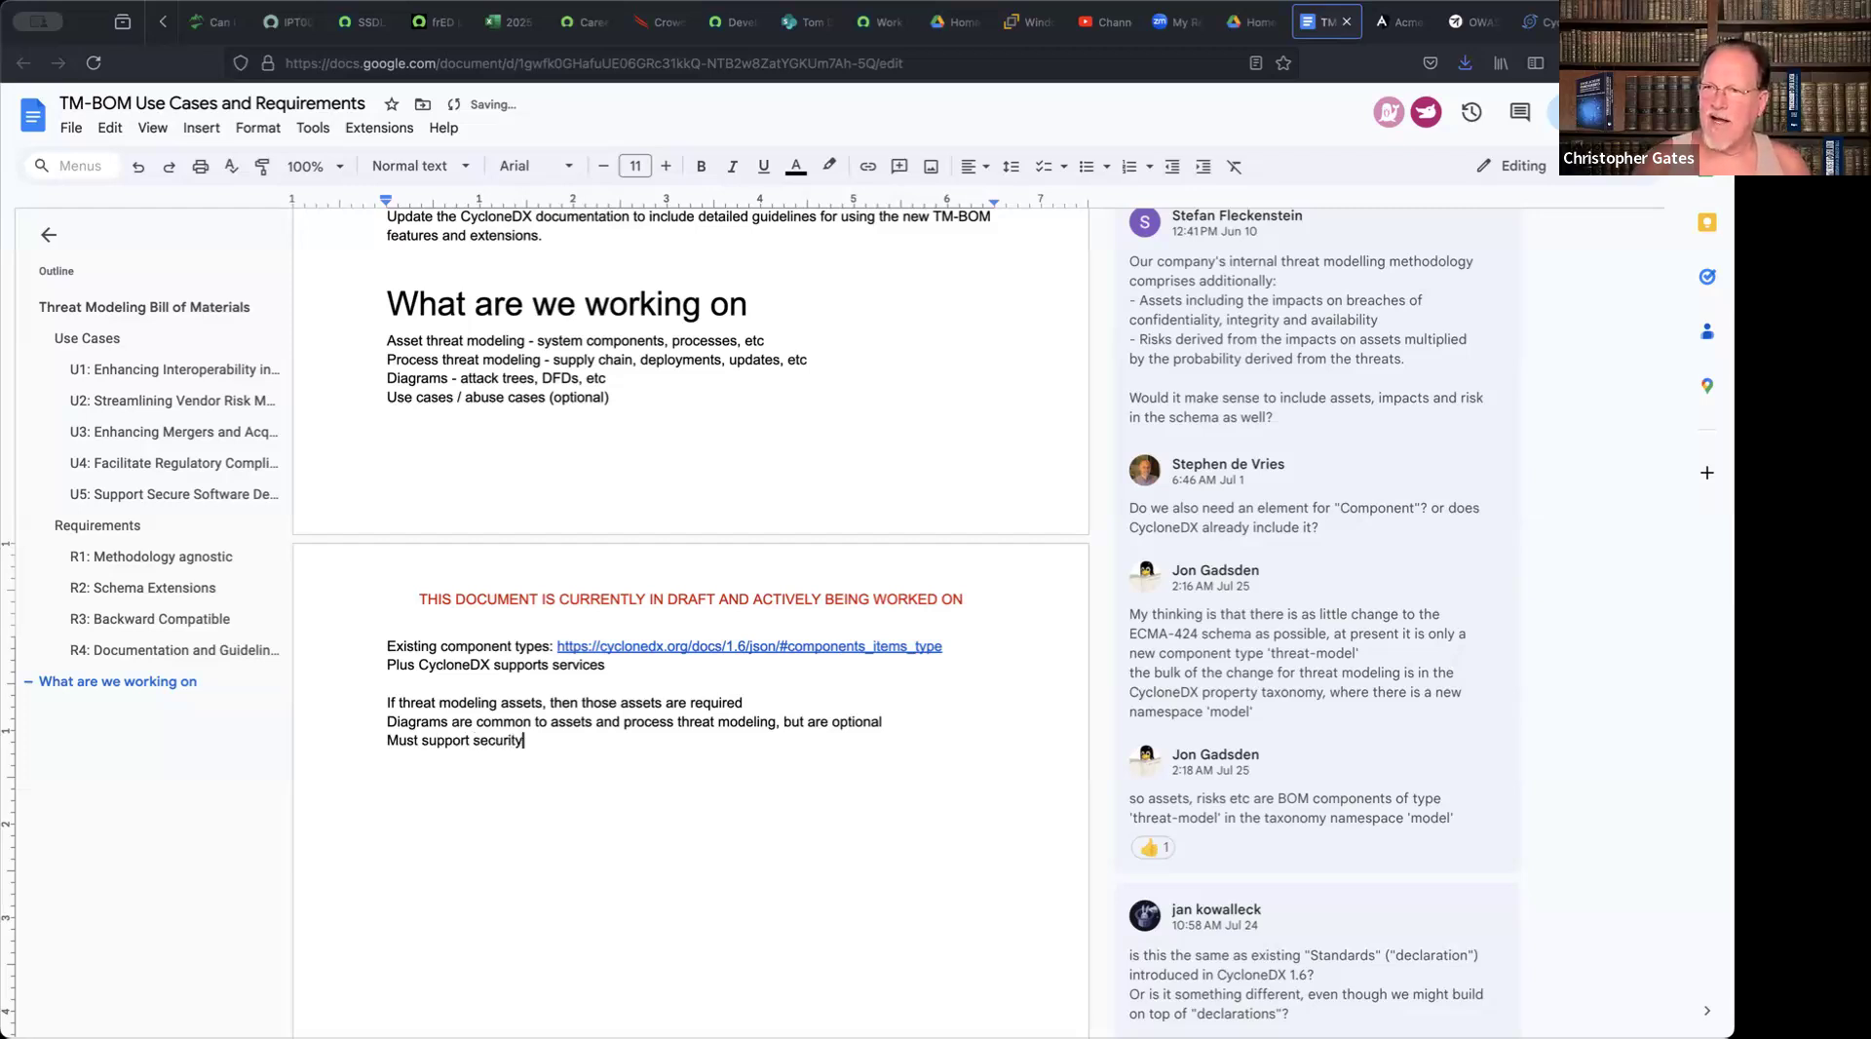
pyautogui.write(', privacy,')
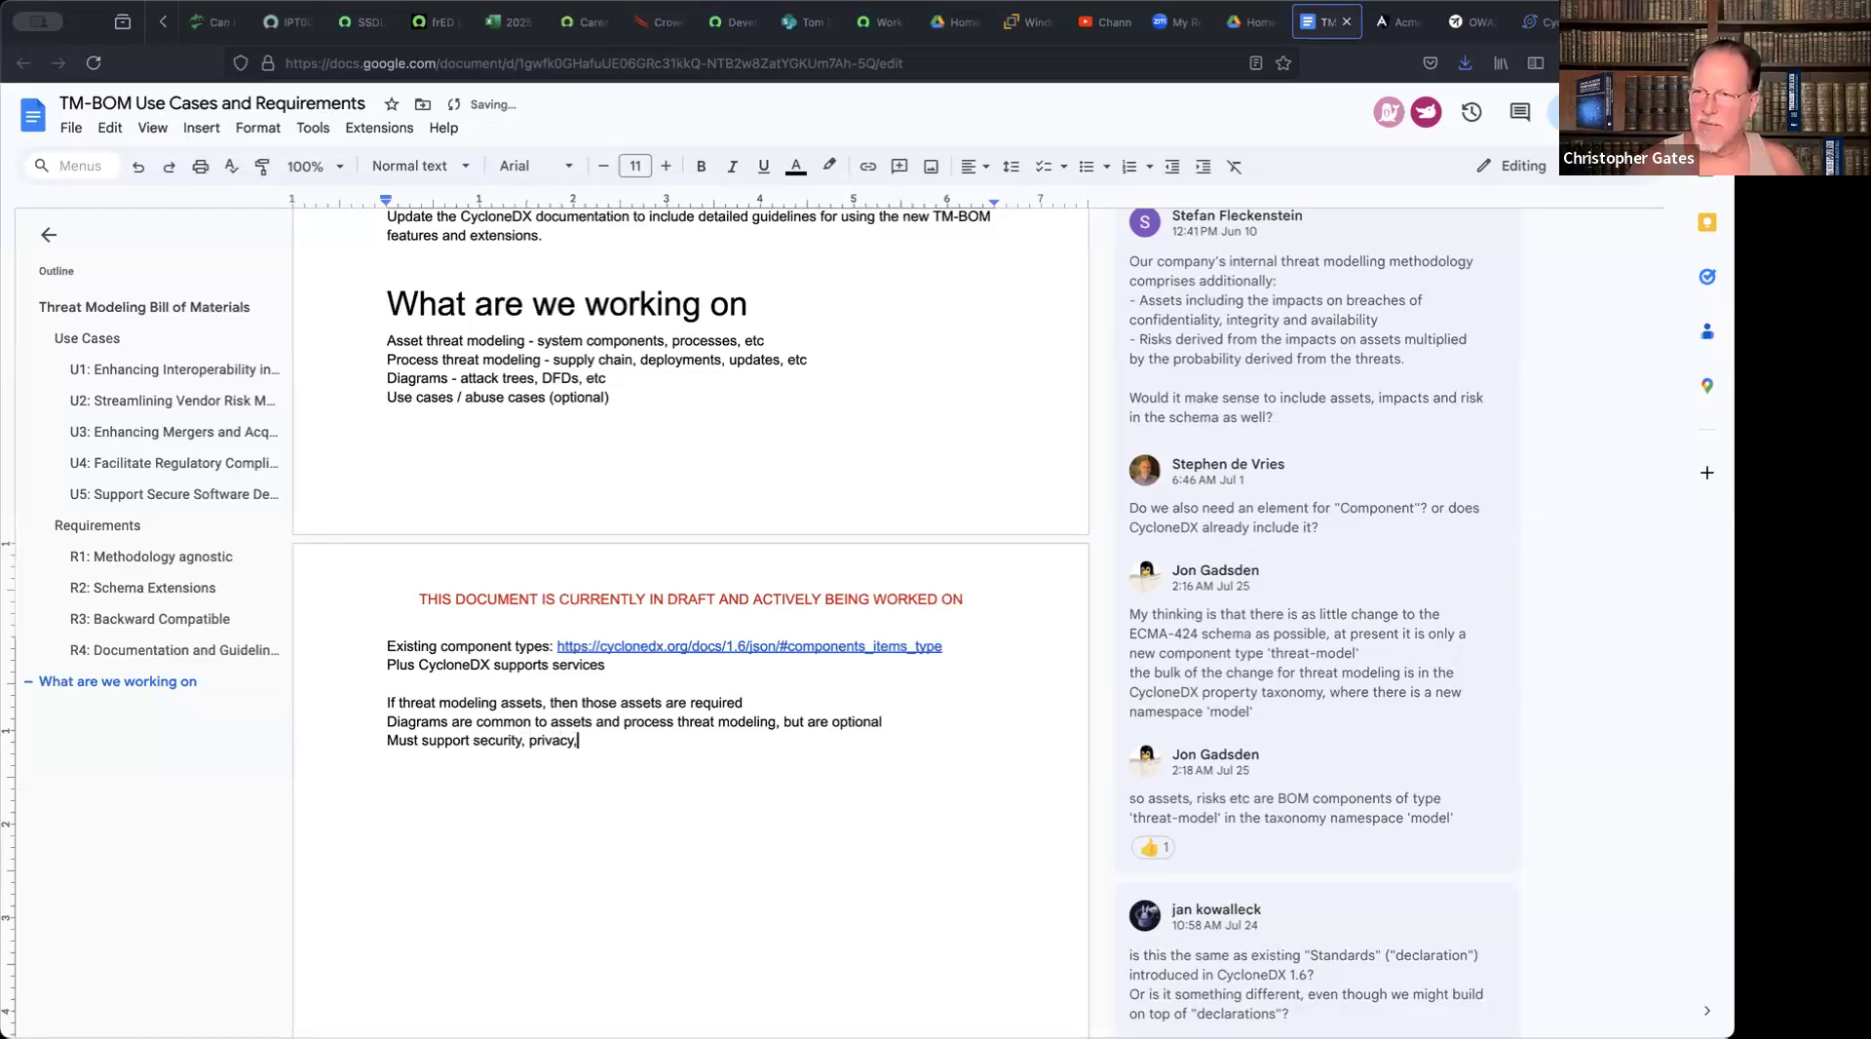
pyautogui.write(' and safety')
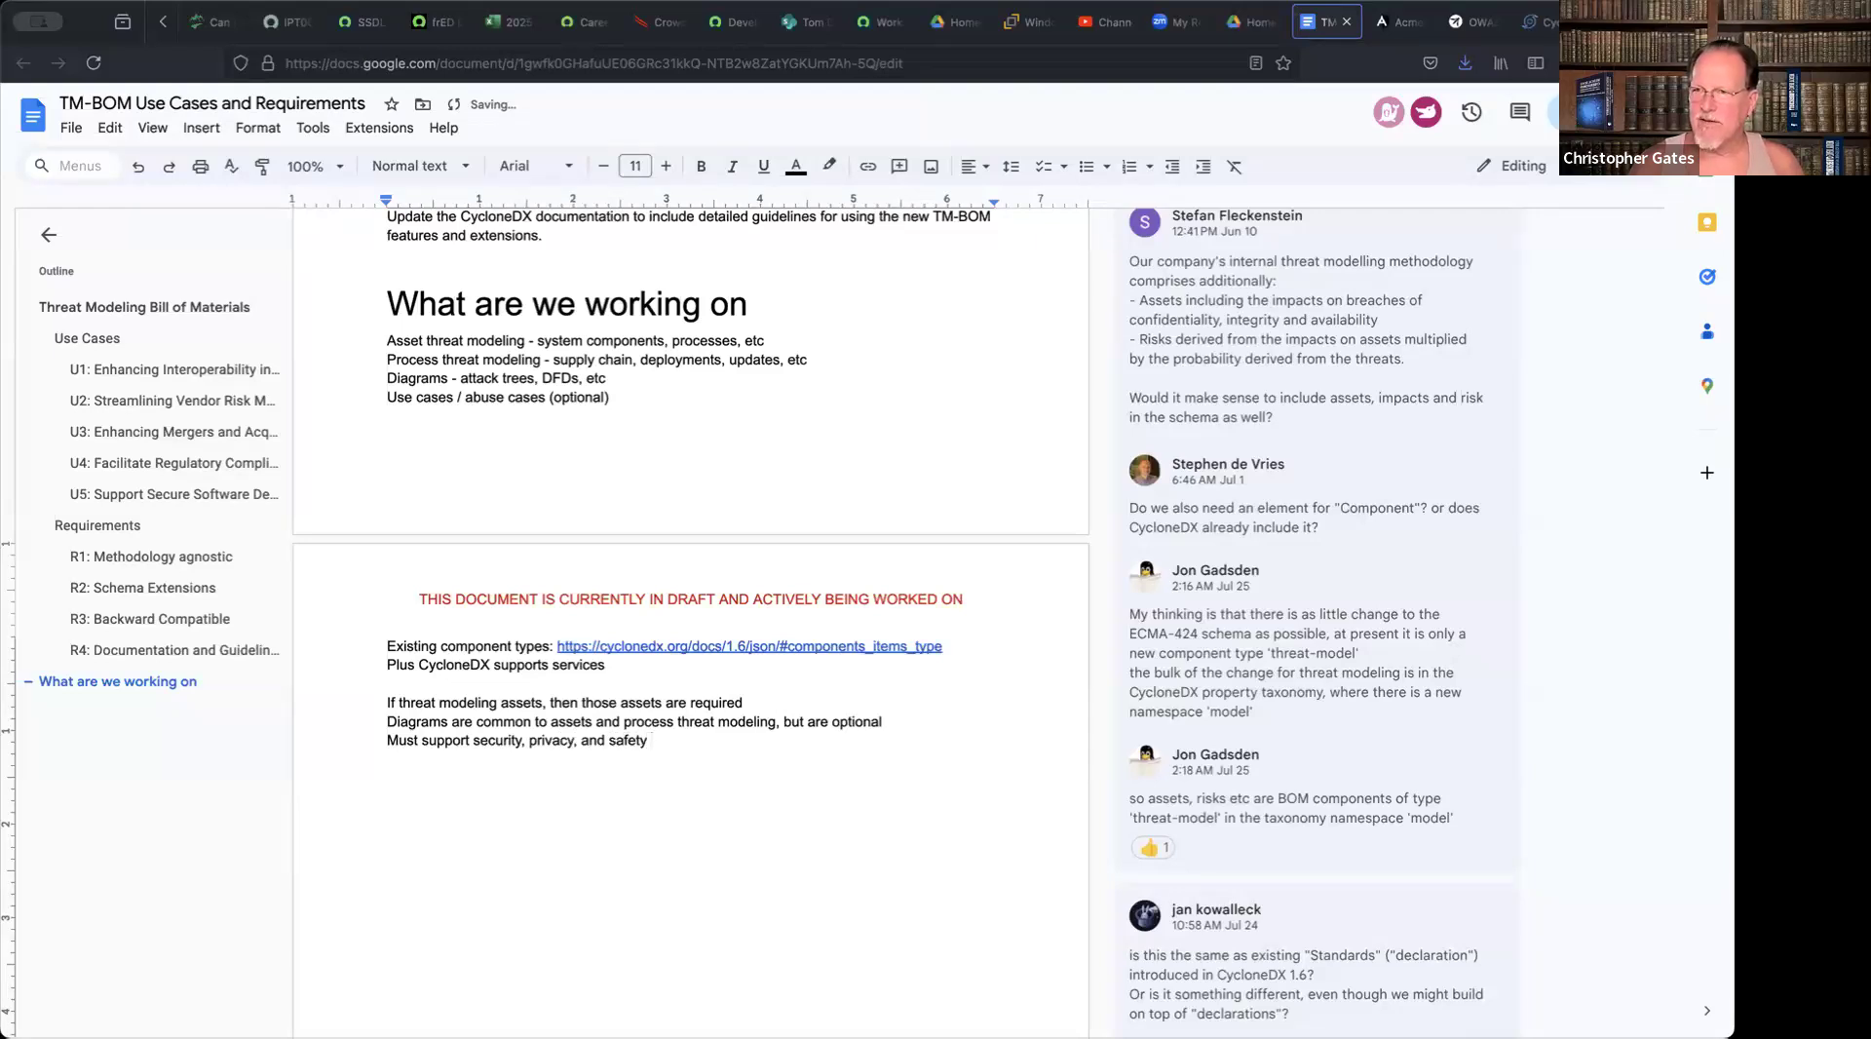
# Step: Extend the "Must support security, privacy, and safety" line with "and not be confied to CIA/P triad" and start a new line below it
pyautogui.write(' and not b')
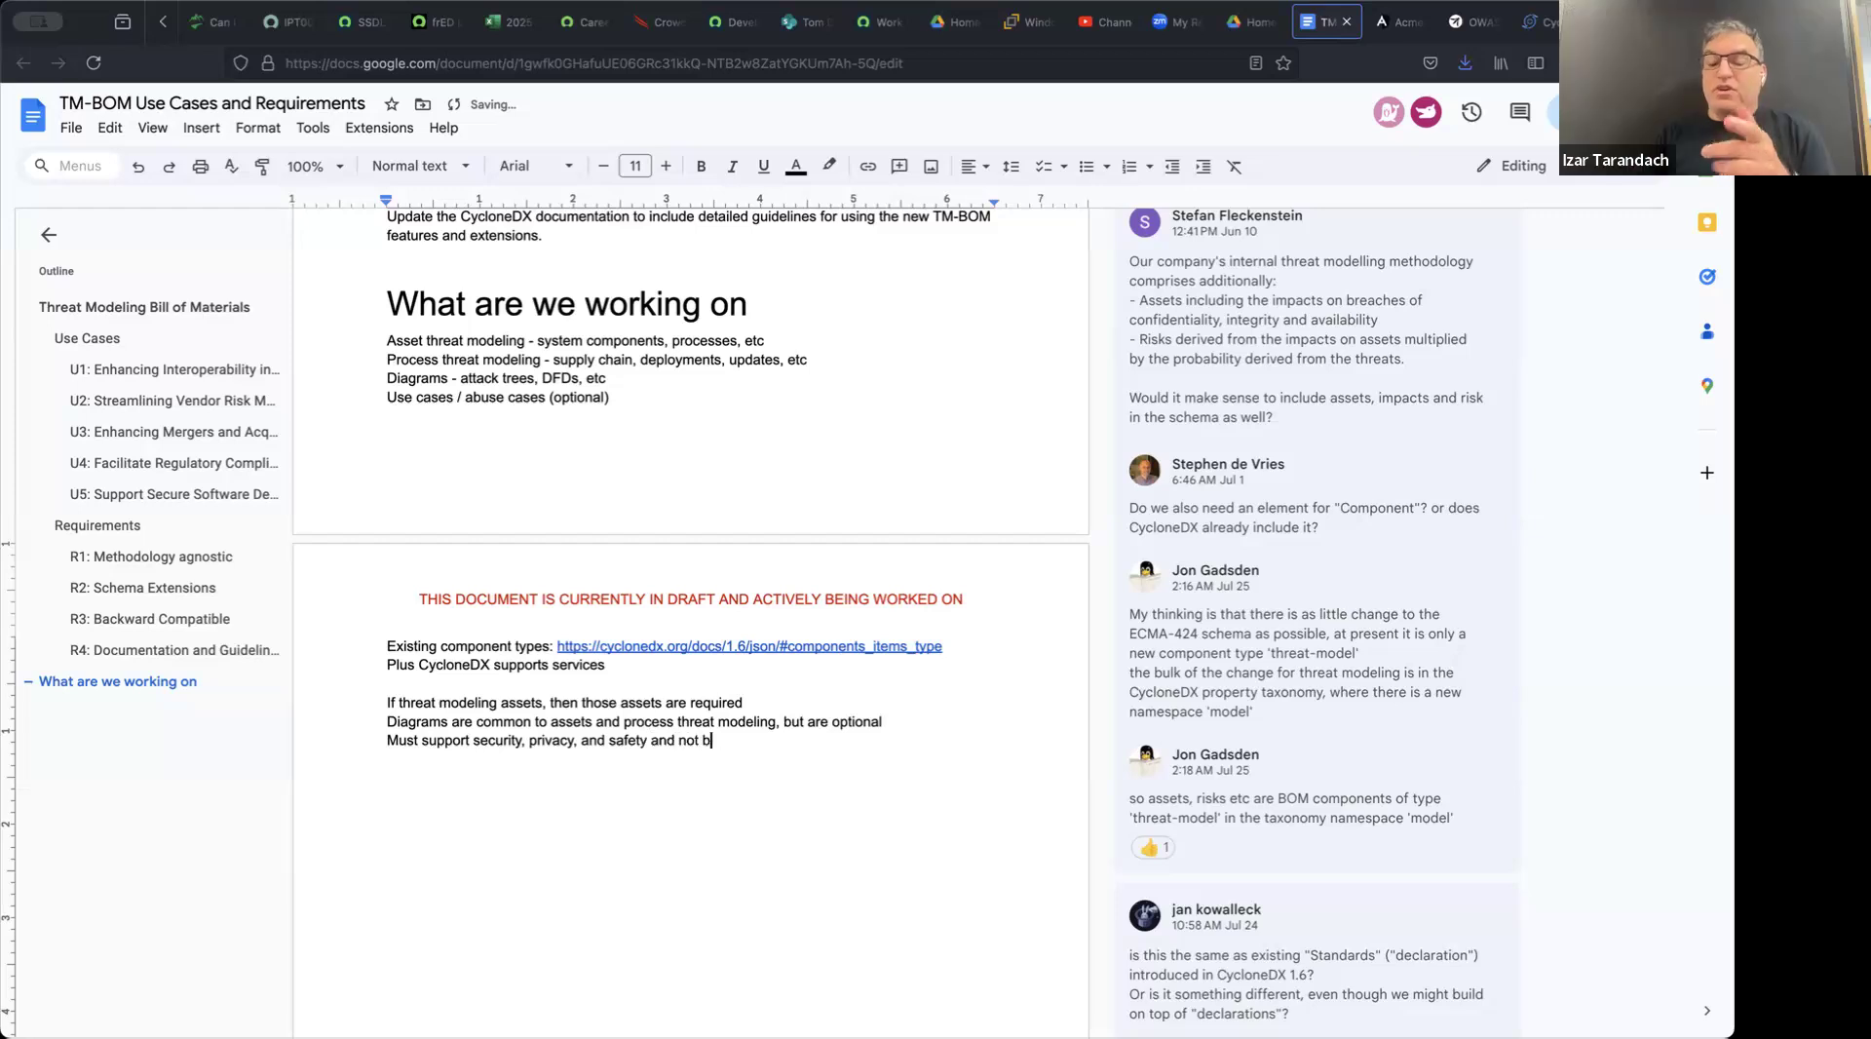
pyautogui.write('e confied to ')
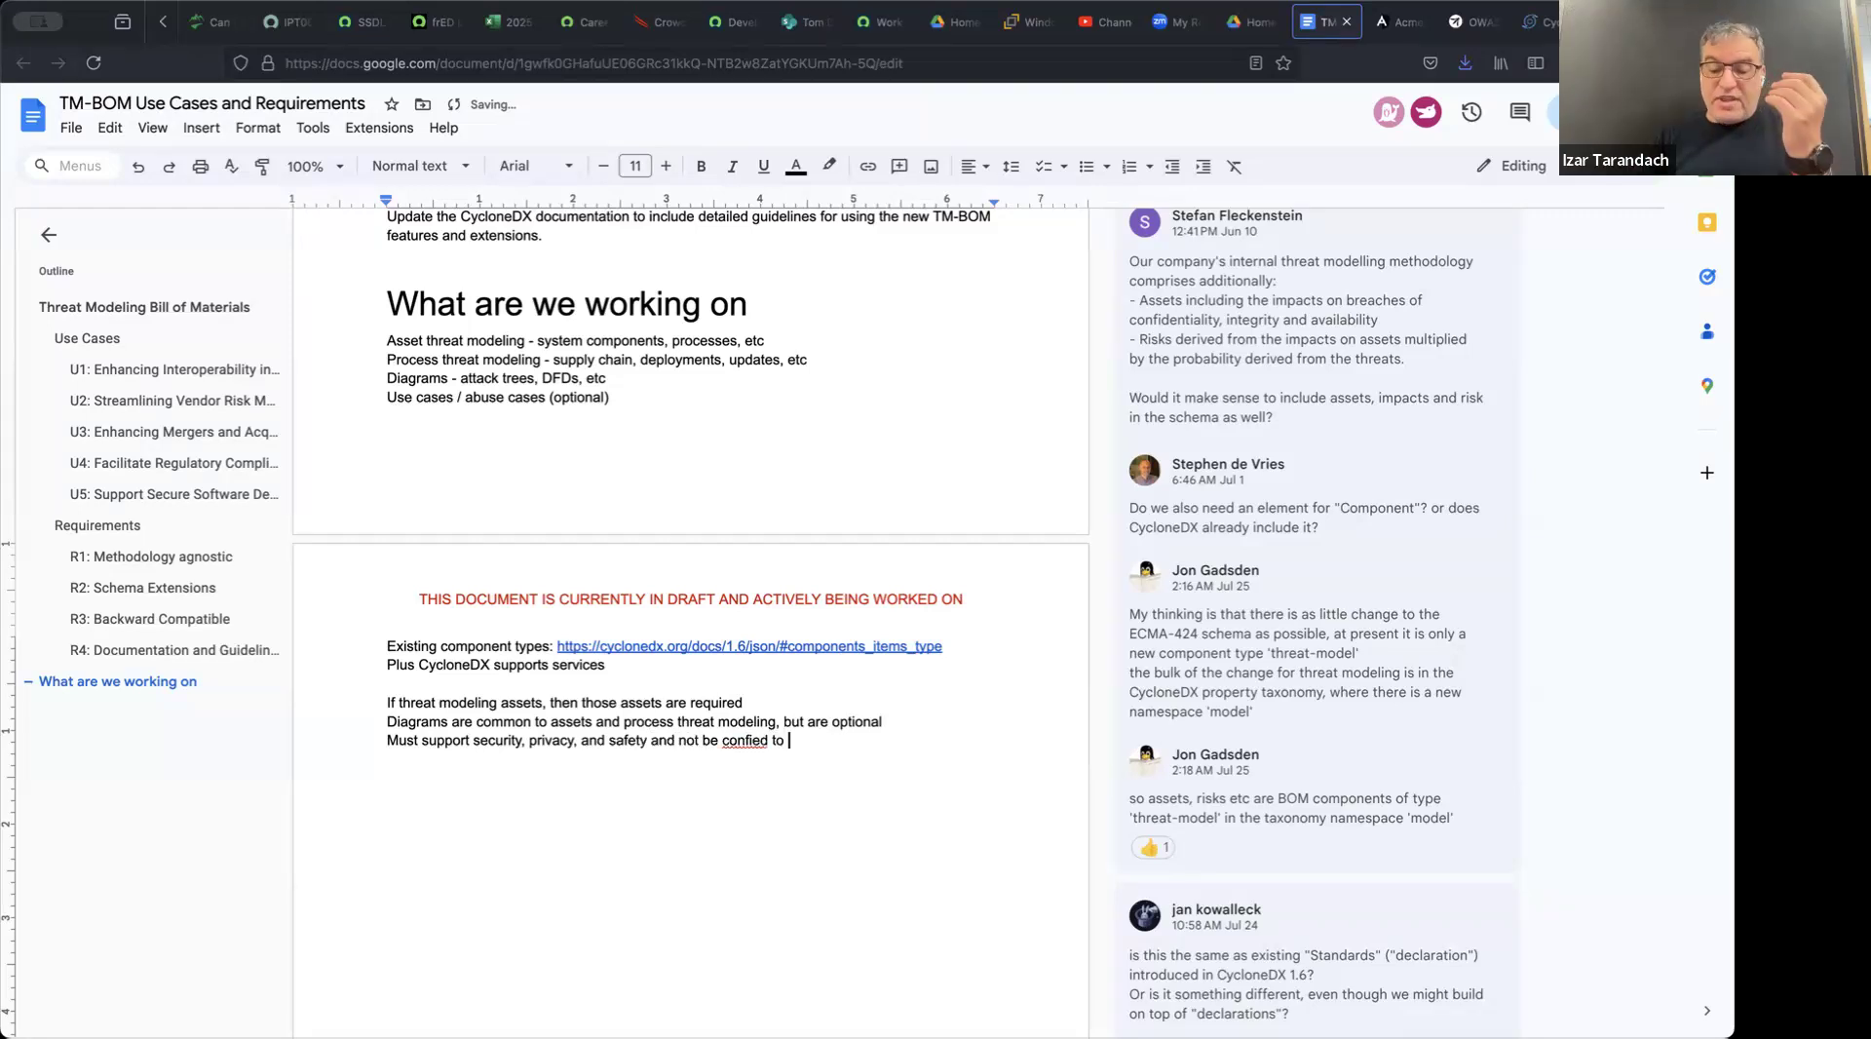
pyautogui.write('CIA/P triag')
pyautogui.press('BackSpace')
pyautogui.write('d')
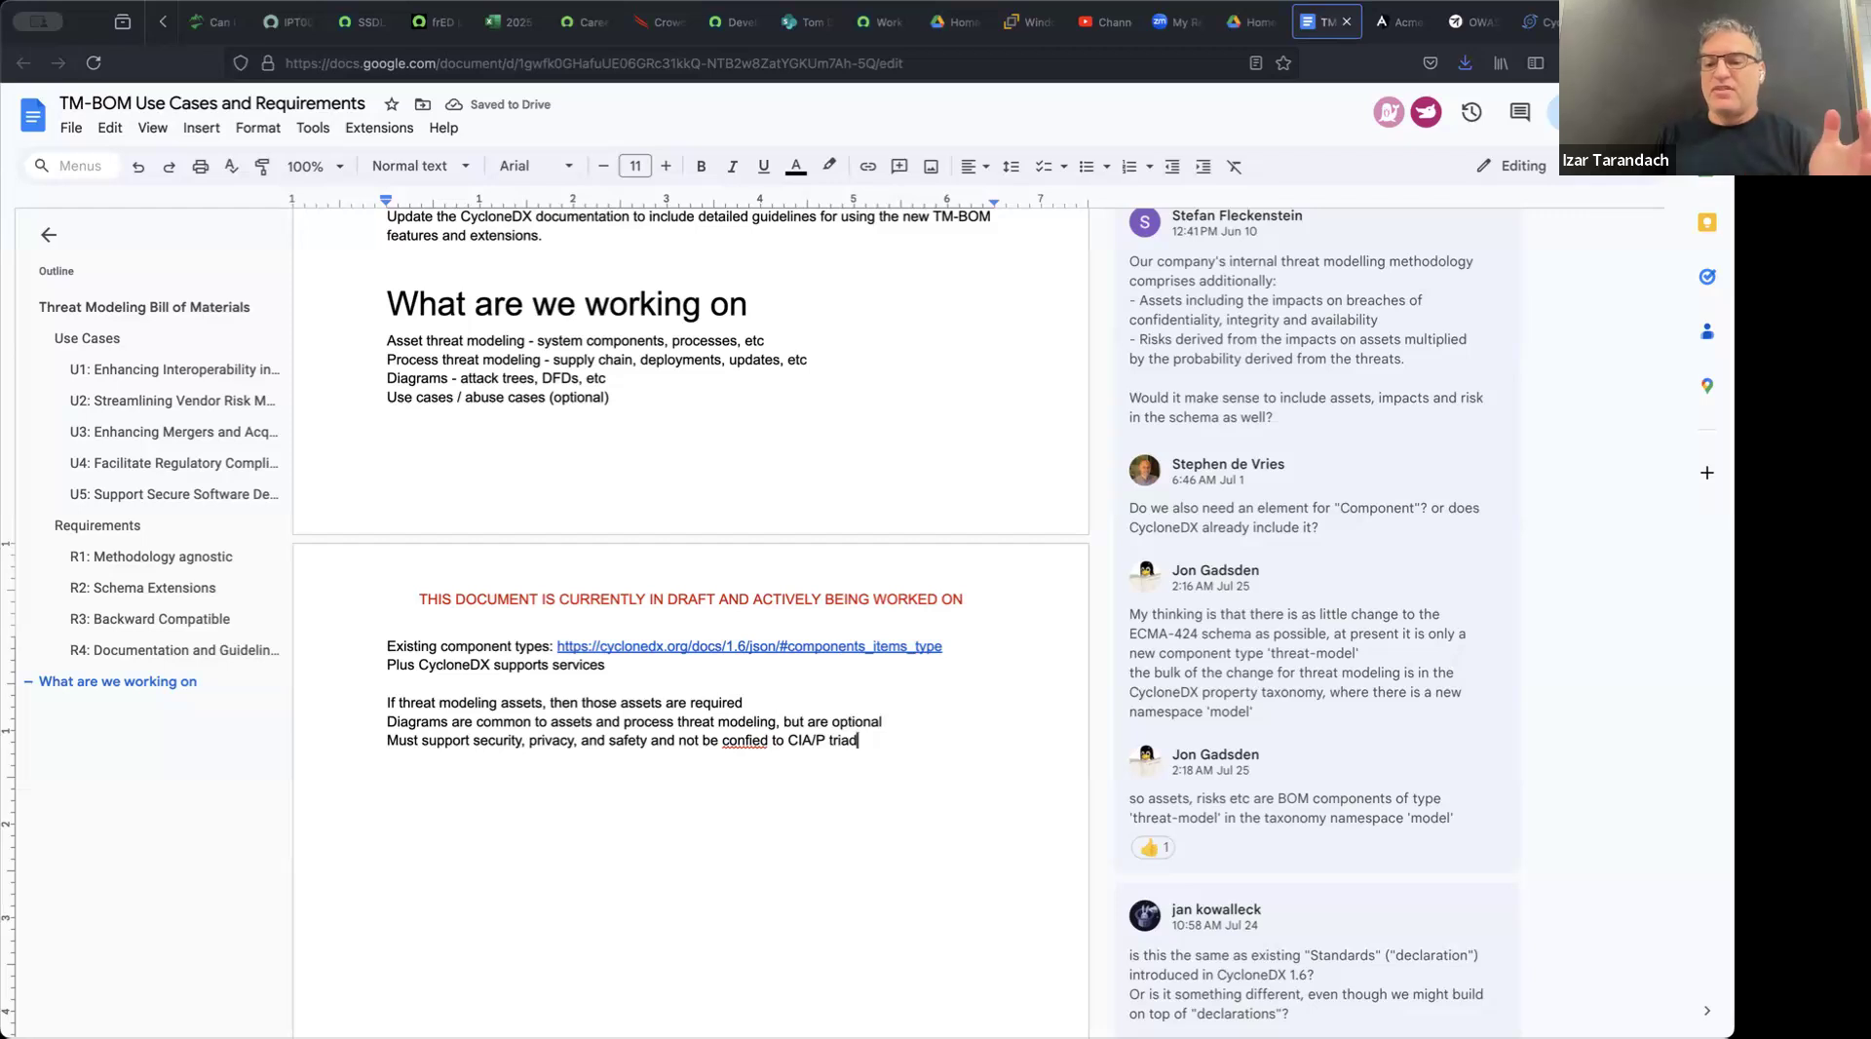
pyautogui.press('Return')
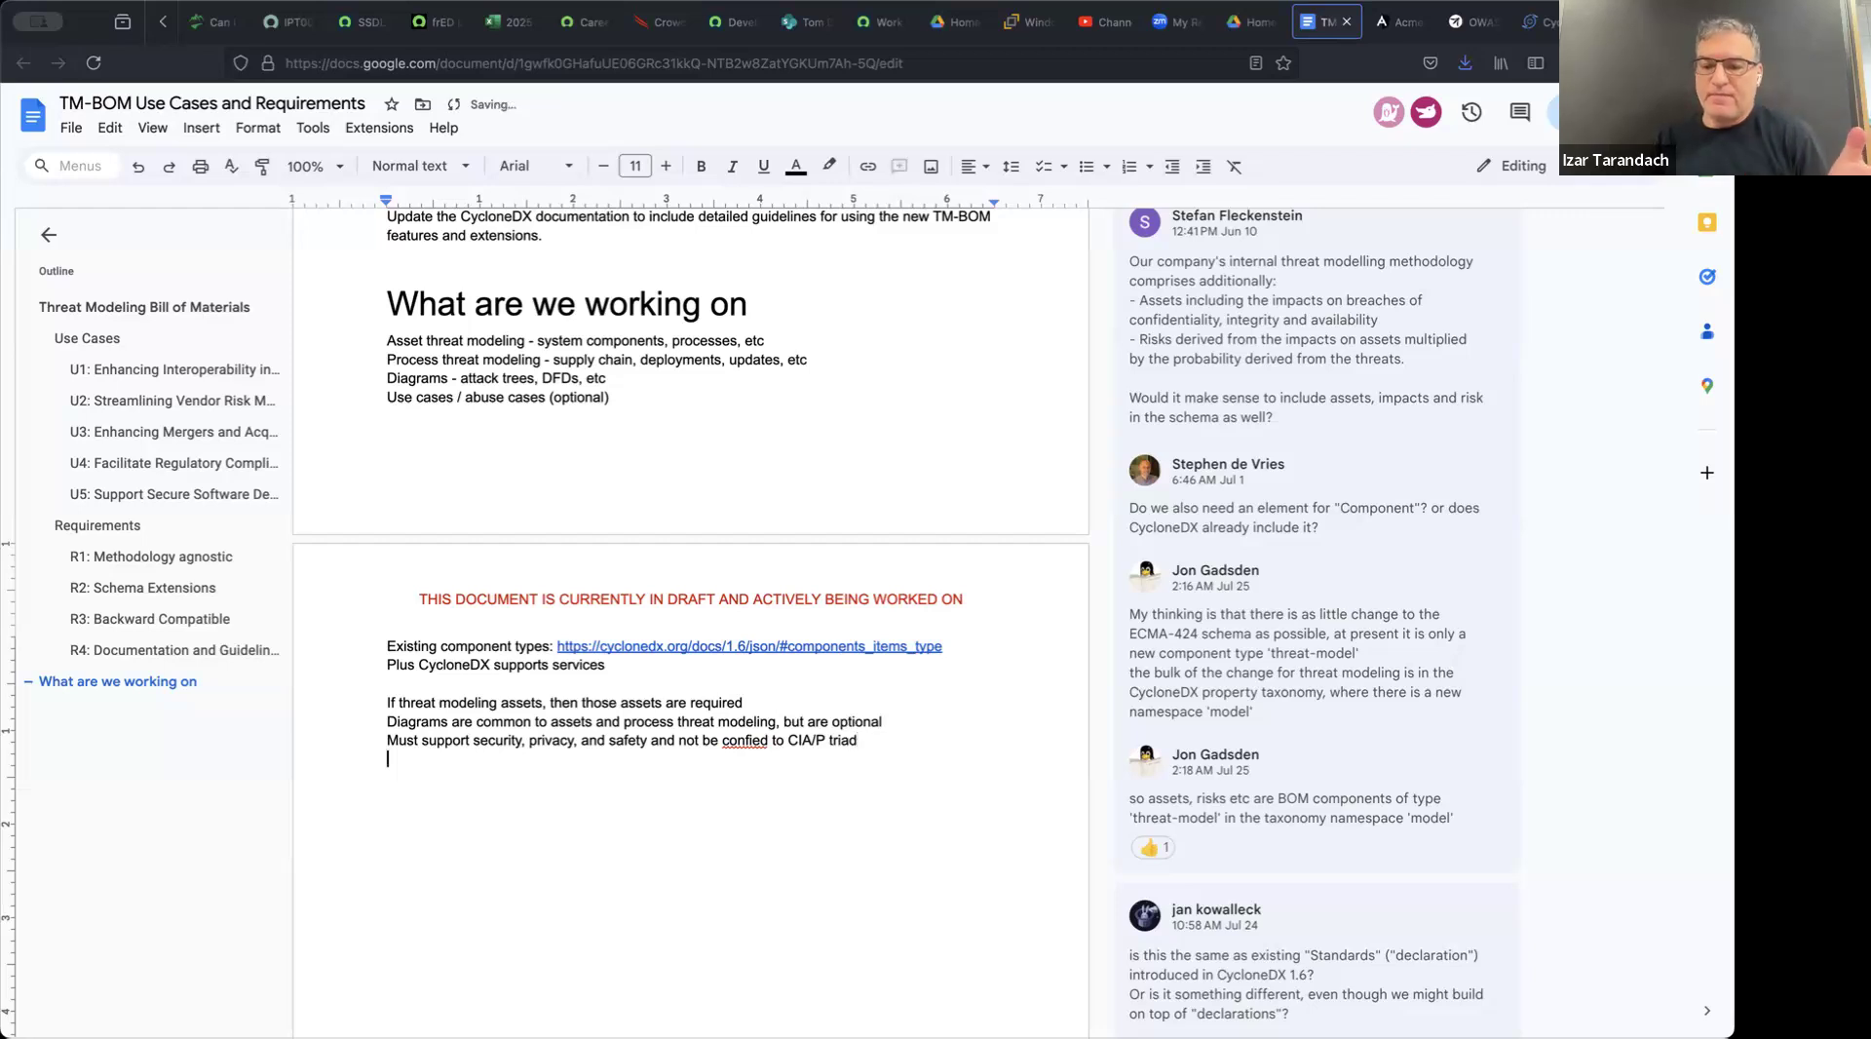
# Step: Correct the misspelled "confied" to "confined" in the CIA/P triad line
pyautogui.rightClick(743, 741)
pyautogui.click(800, 794)
pyautogui.click(587, 761)
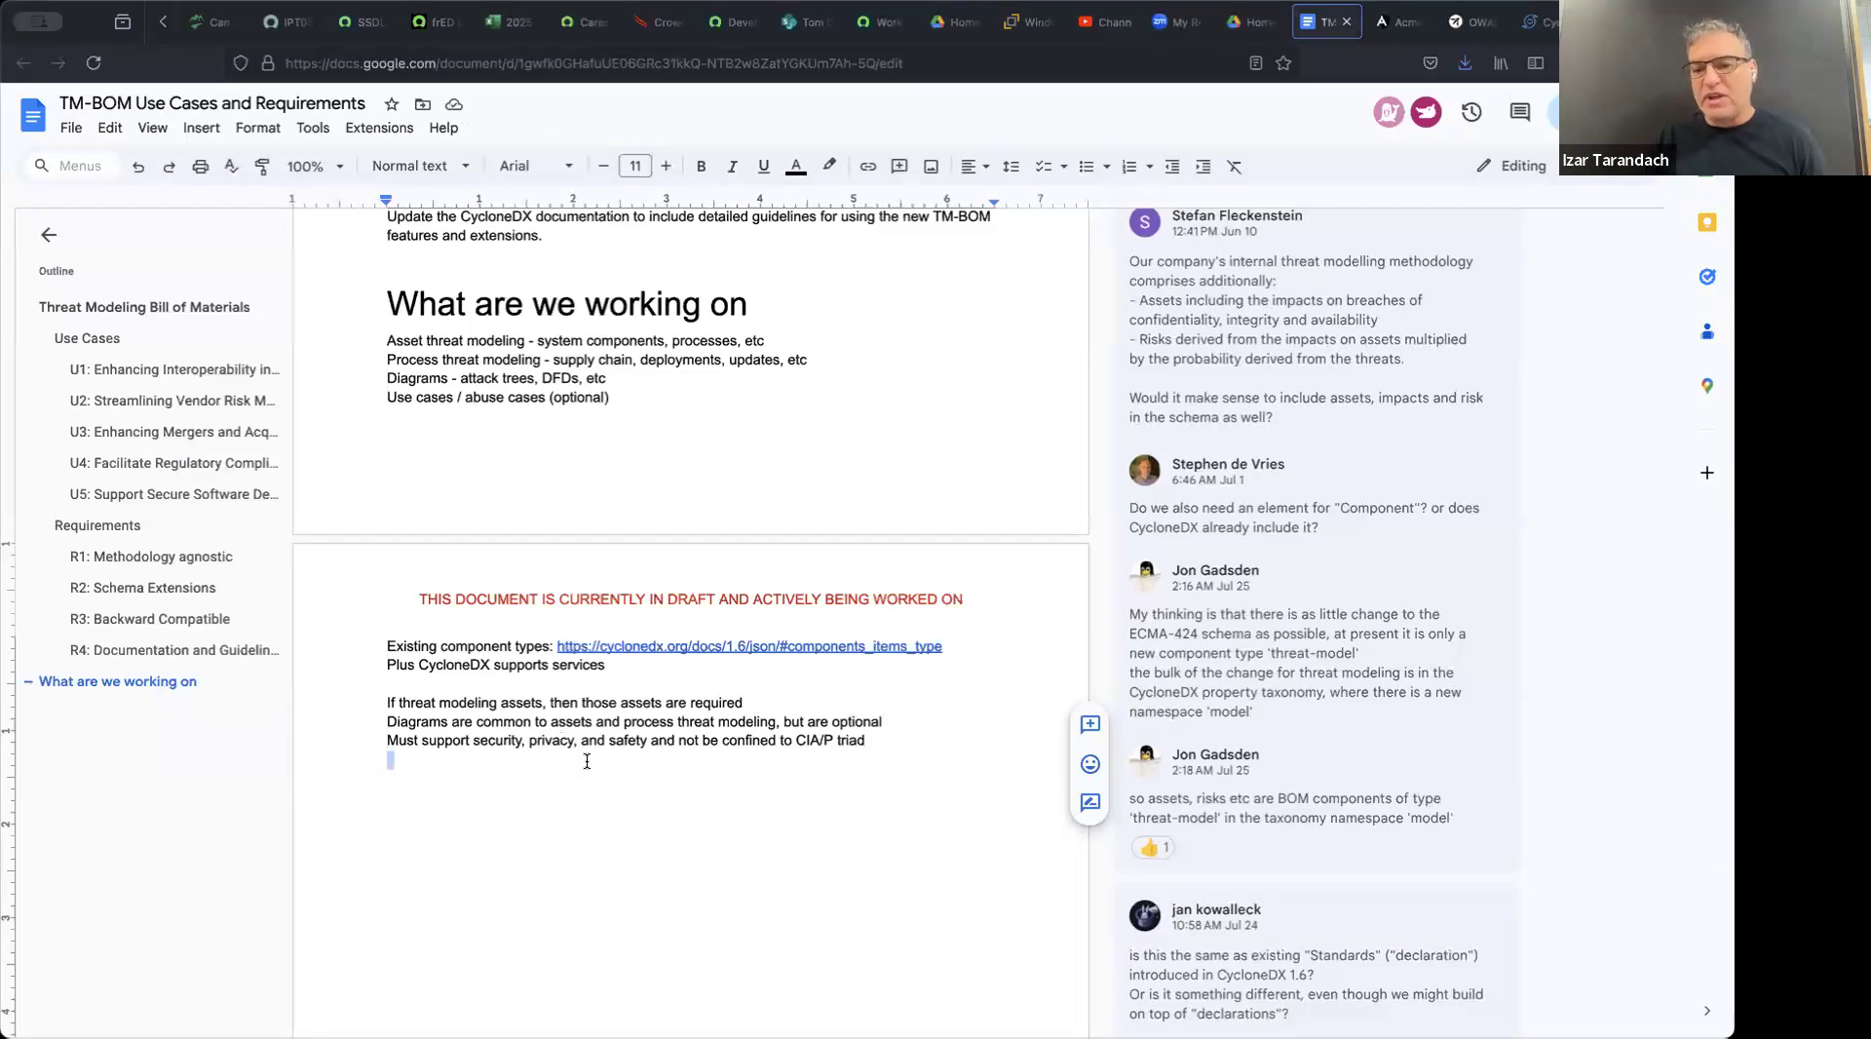
# Step: Insert the word "charastics" after "safety" in the CIA/P triad line
pyautogui.click(651, 741)
pyautogui.write('d safety charas')
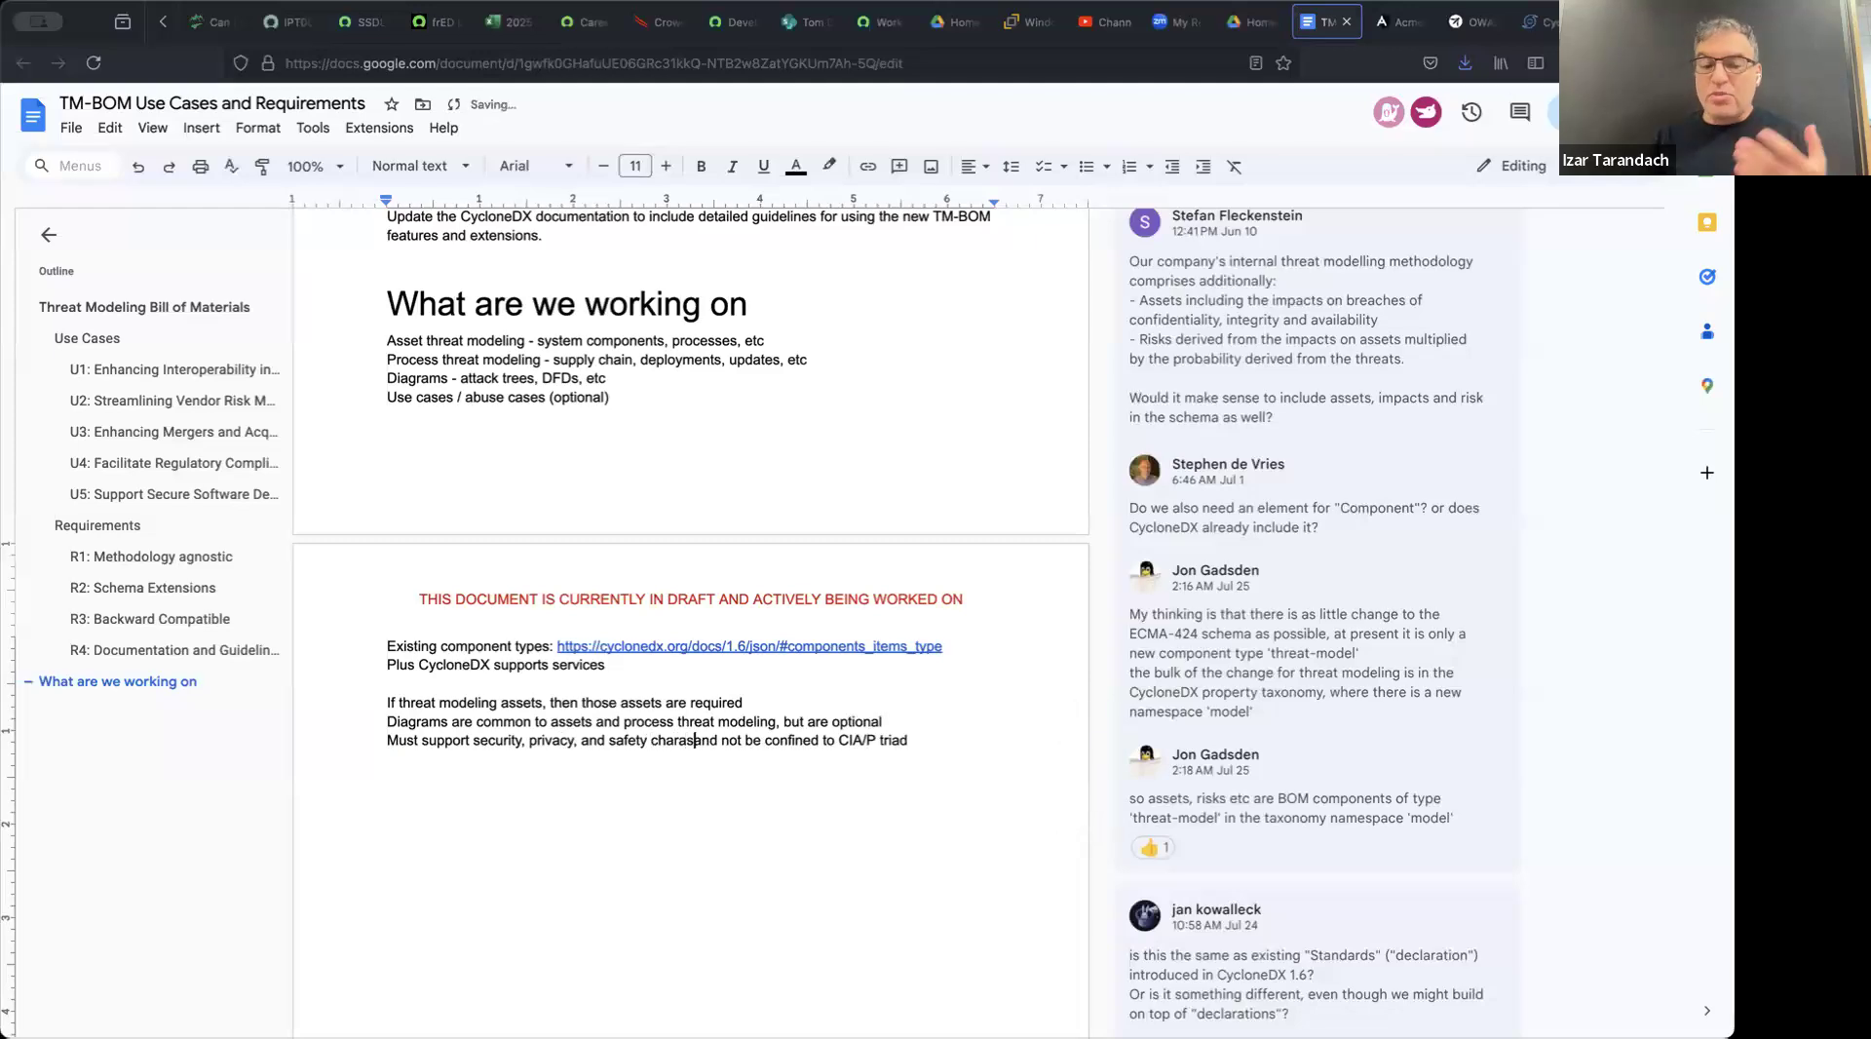
pyautogui.write('tics')
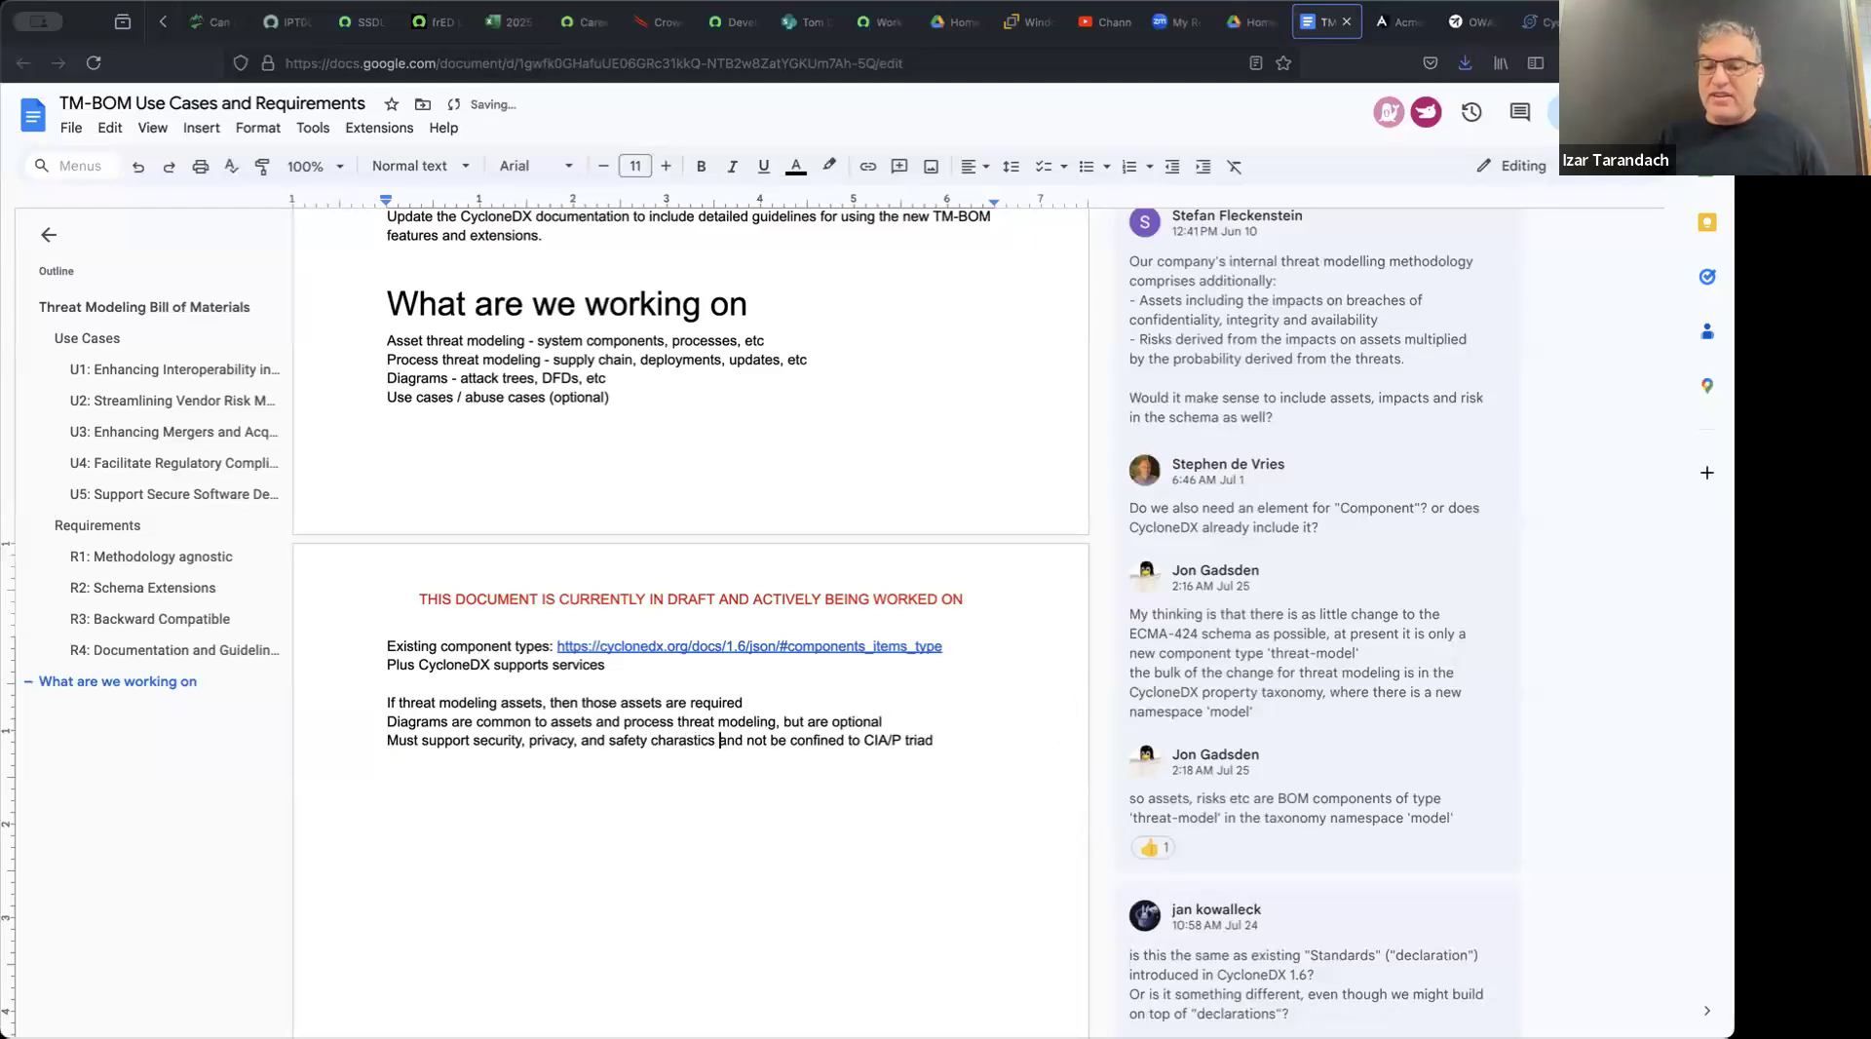
# Step: Add the line "Threats identified based on missing requirements" below the CIA/P triad line
pyautogui.scroll(-1, 724, 722)
pyautogui.click(592, 759)
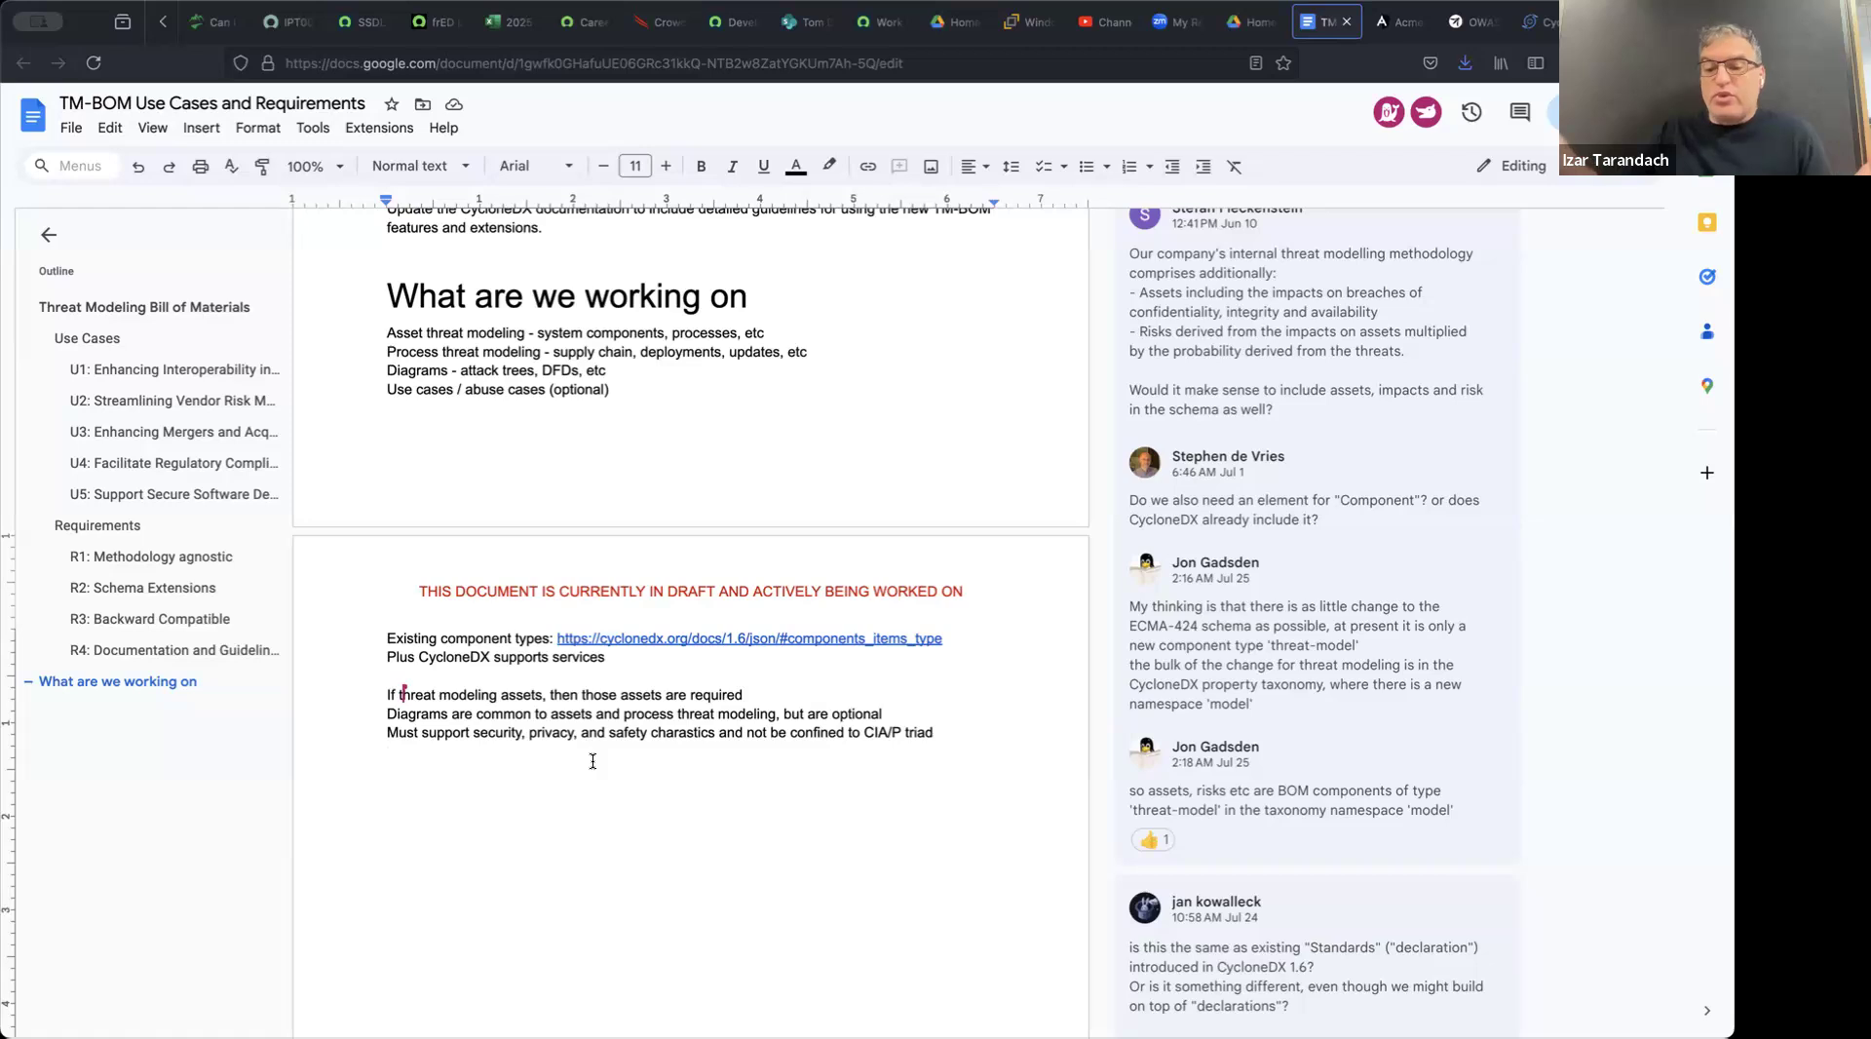
pyautogui.click(592, 761)
pyautogui.write('Th')
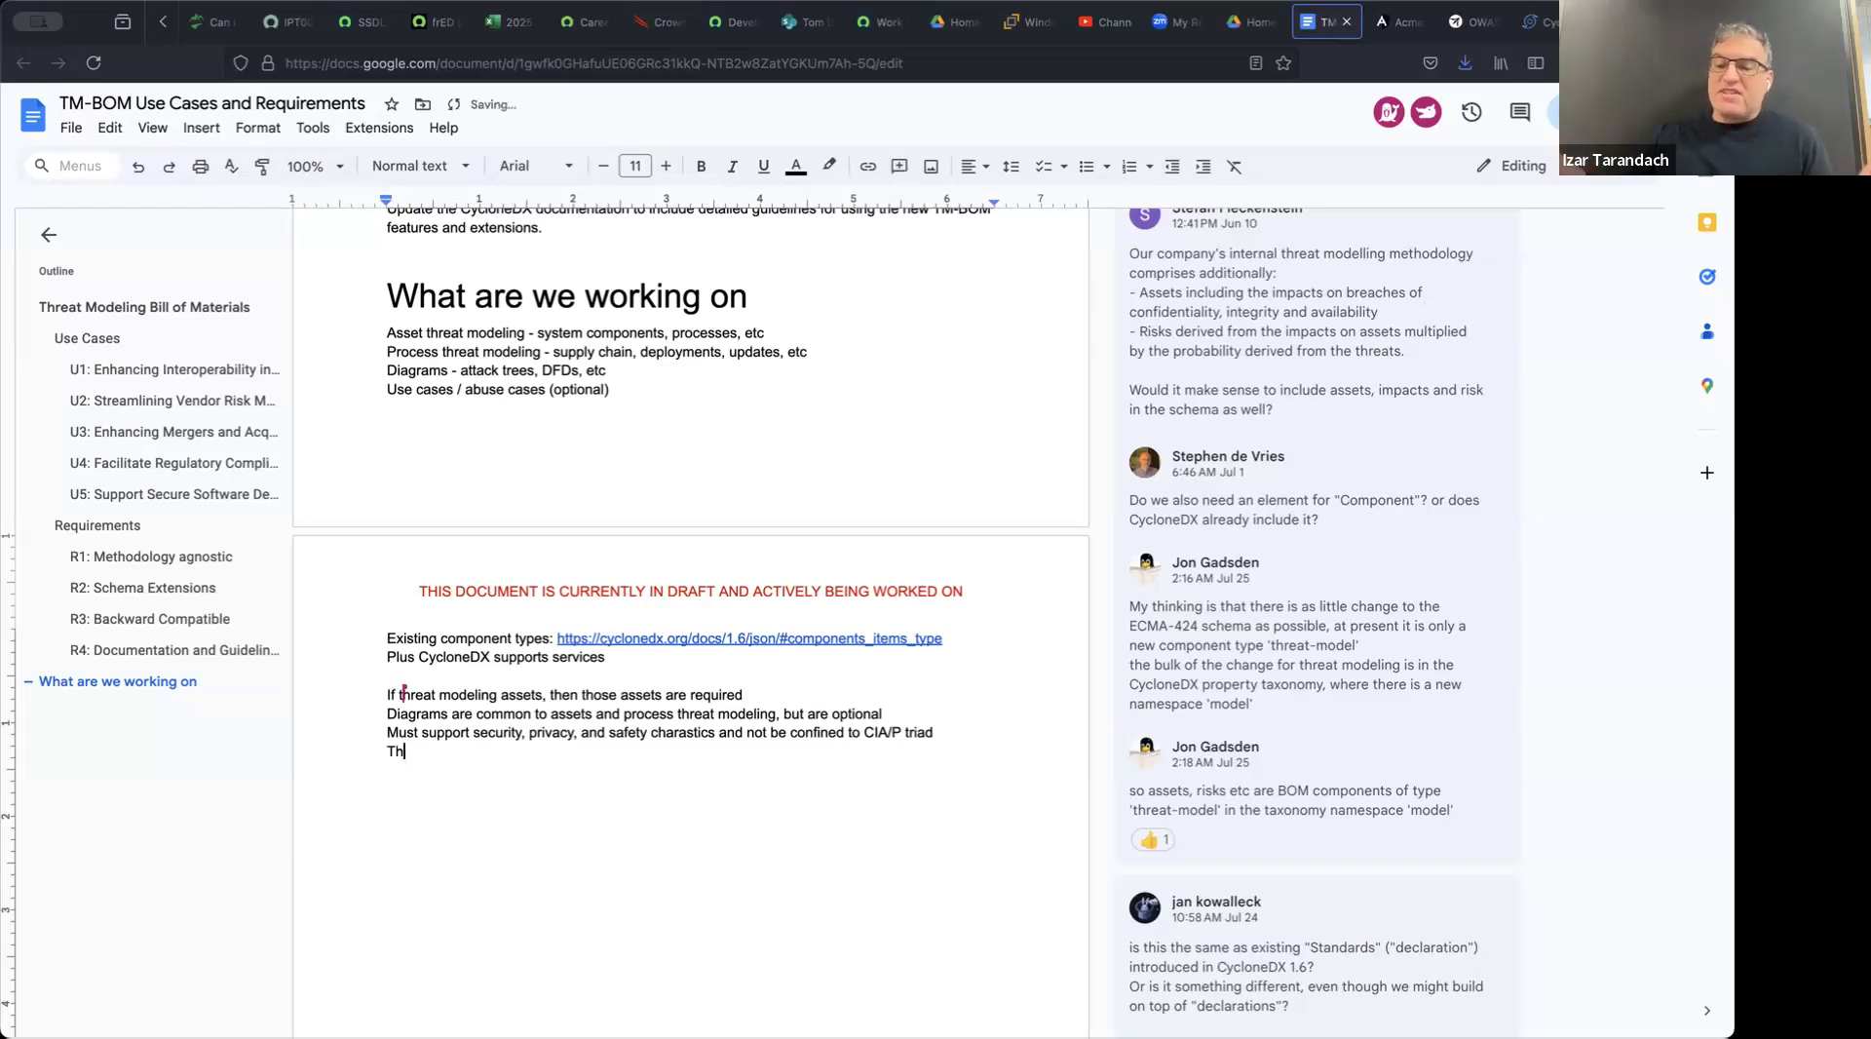
pyautogui.press('BackSpace')
pyautogui.press('BackSpace')
pyautogui.write('Threa')
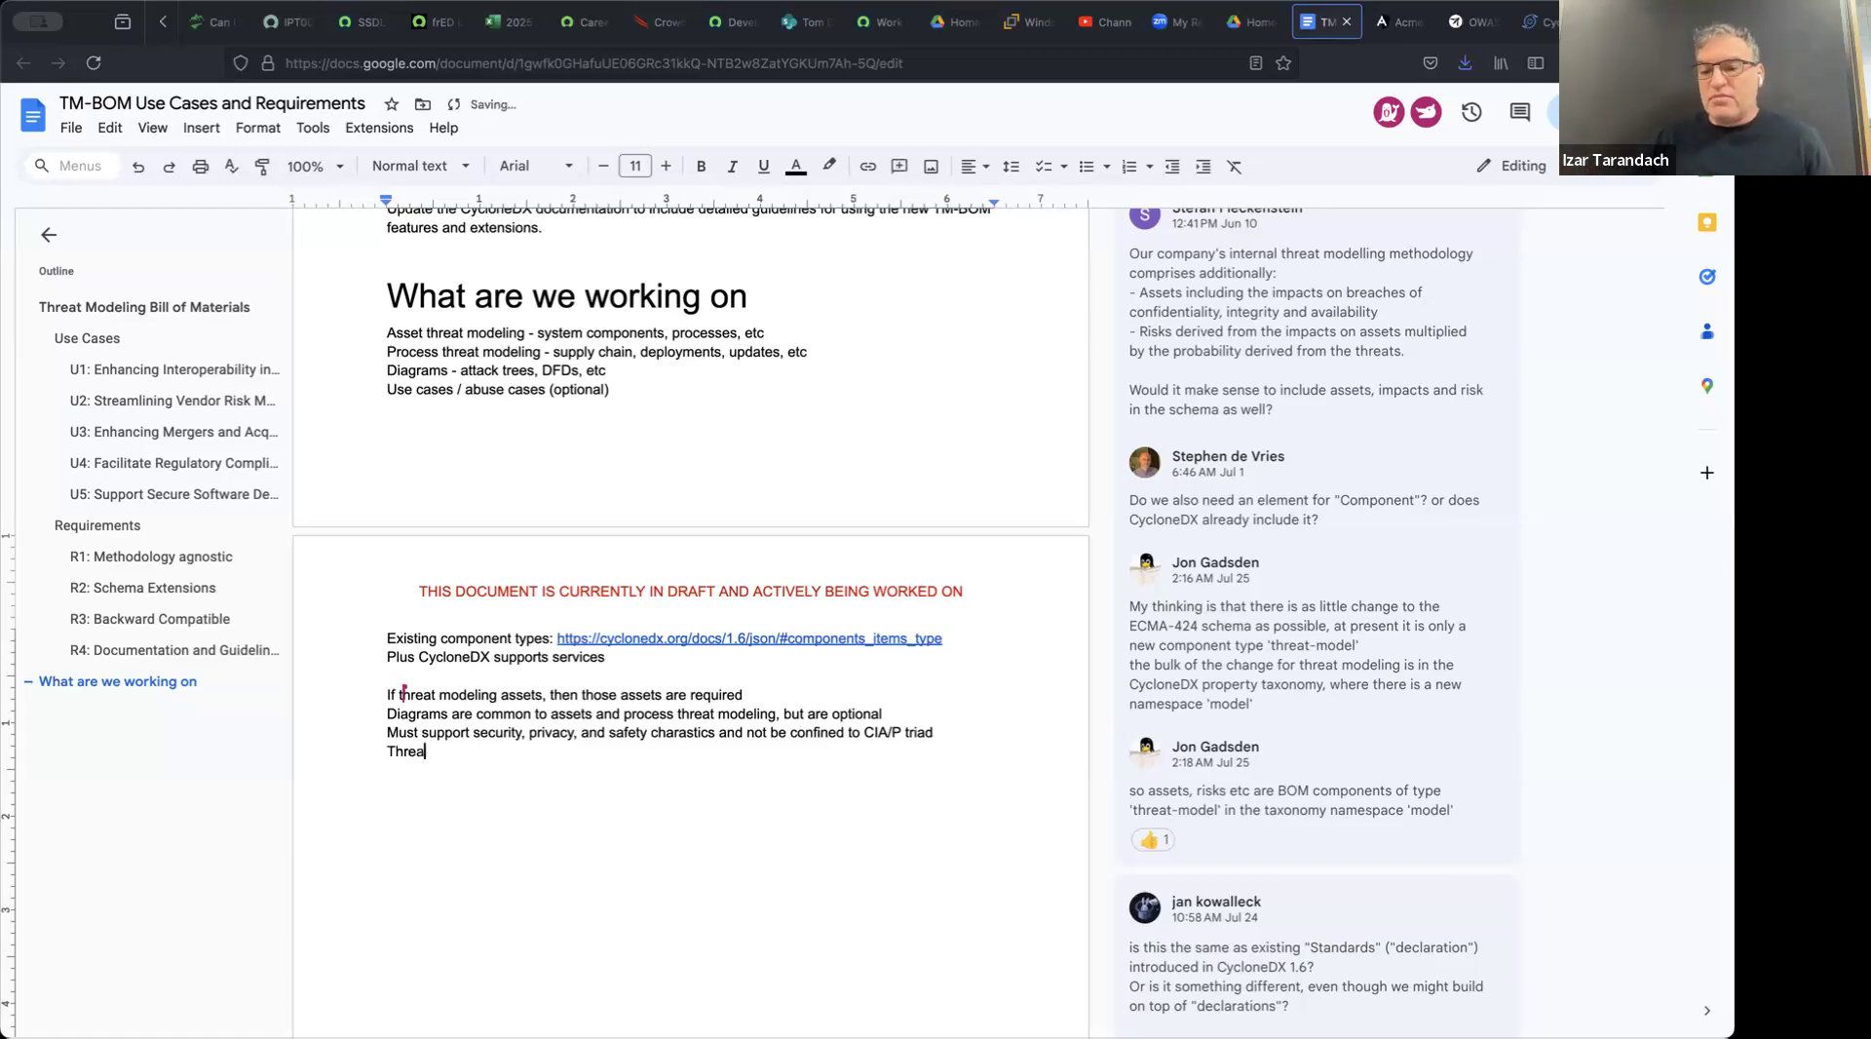
pyautogui.write('ts identif')
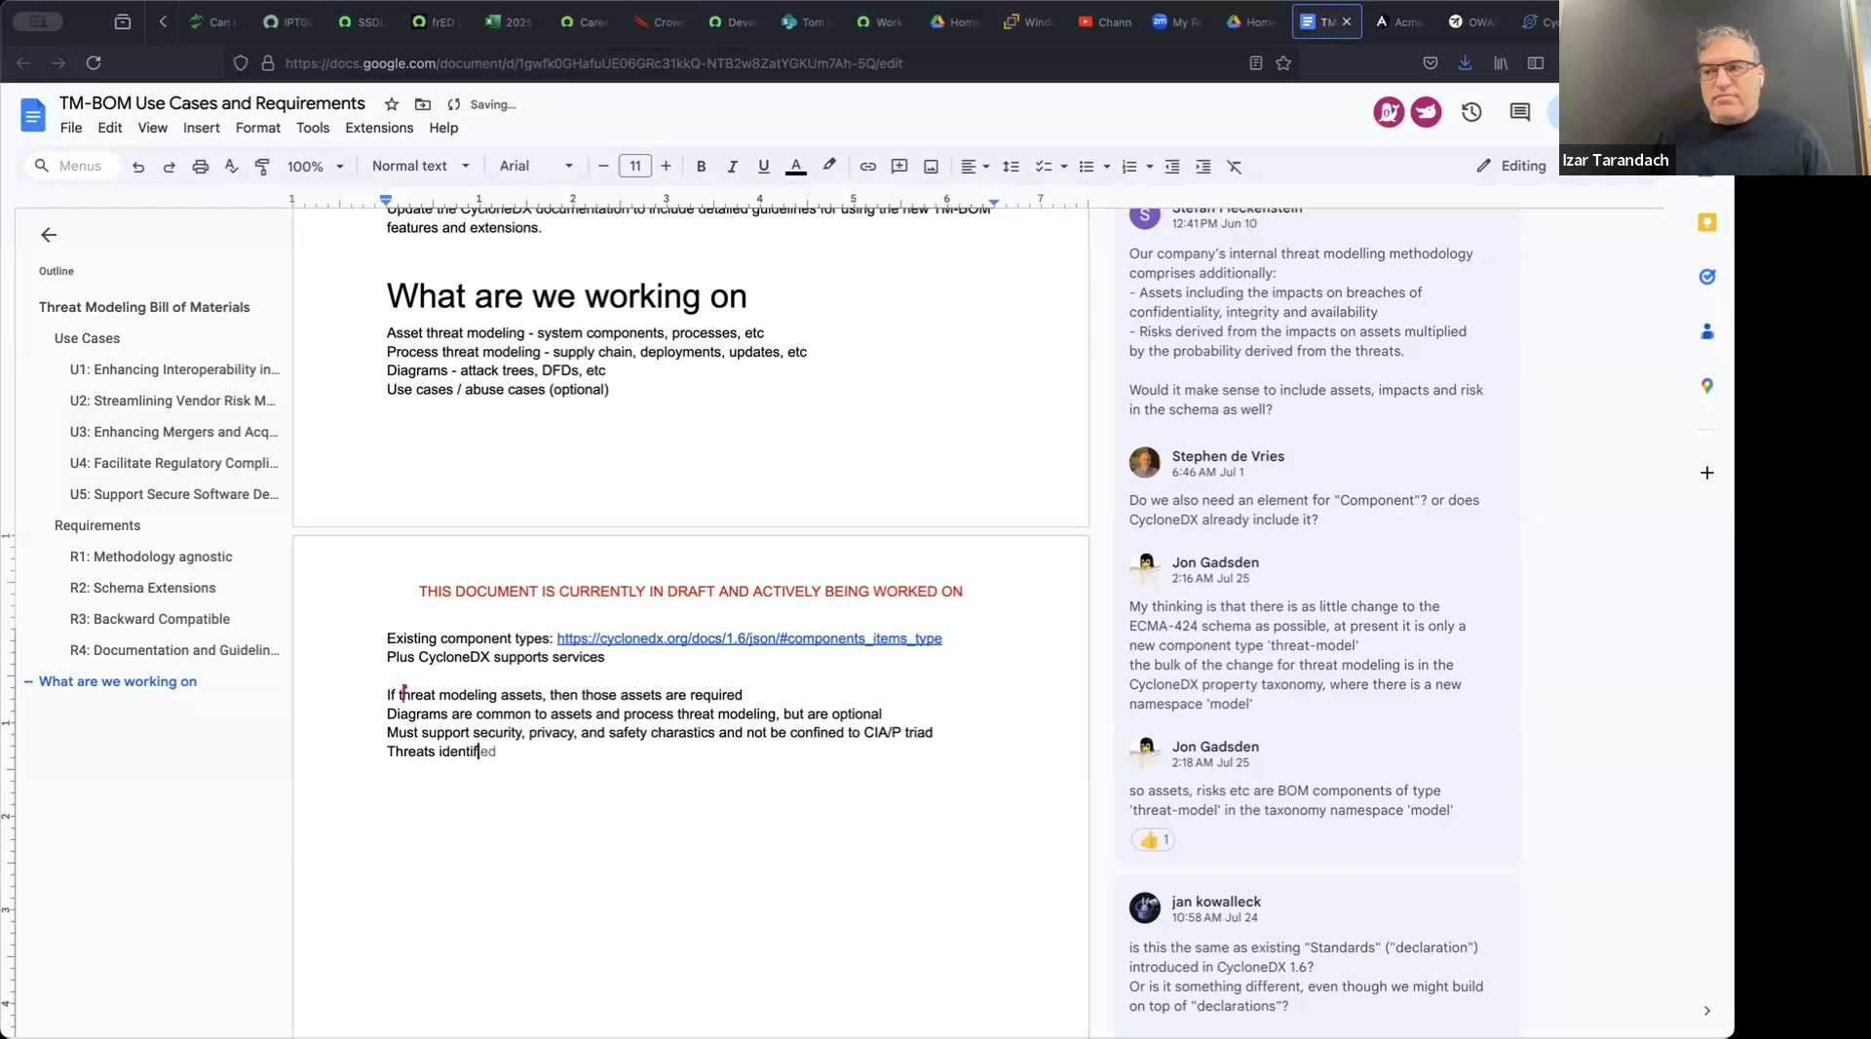
pyautogui.write('ied based on ')
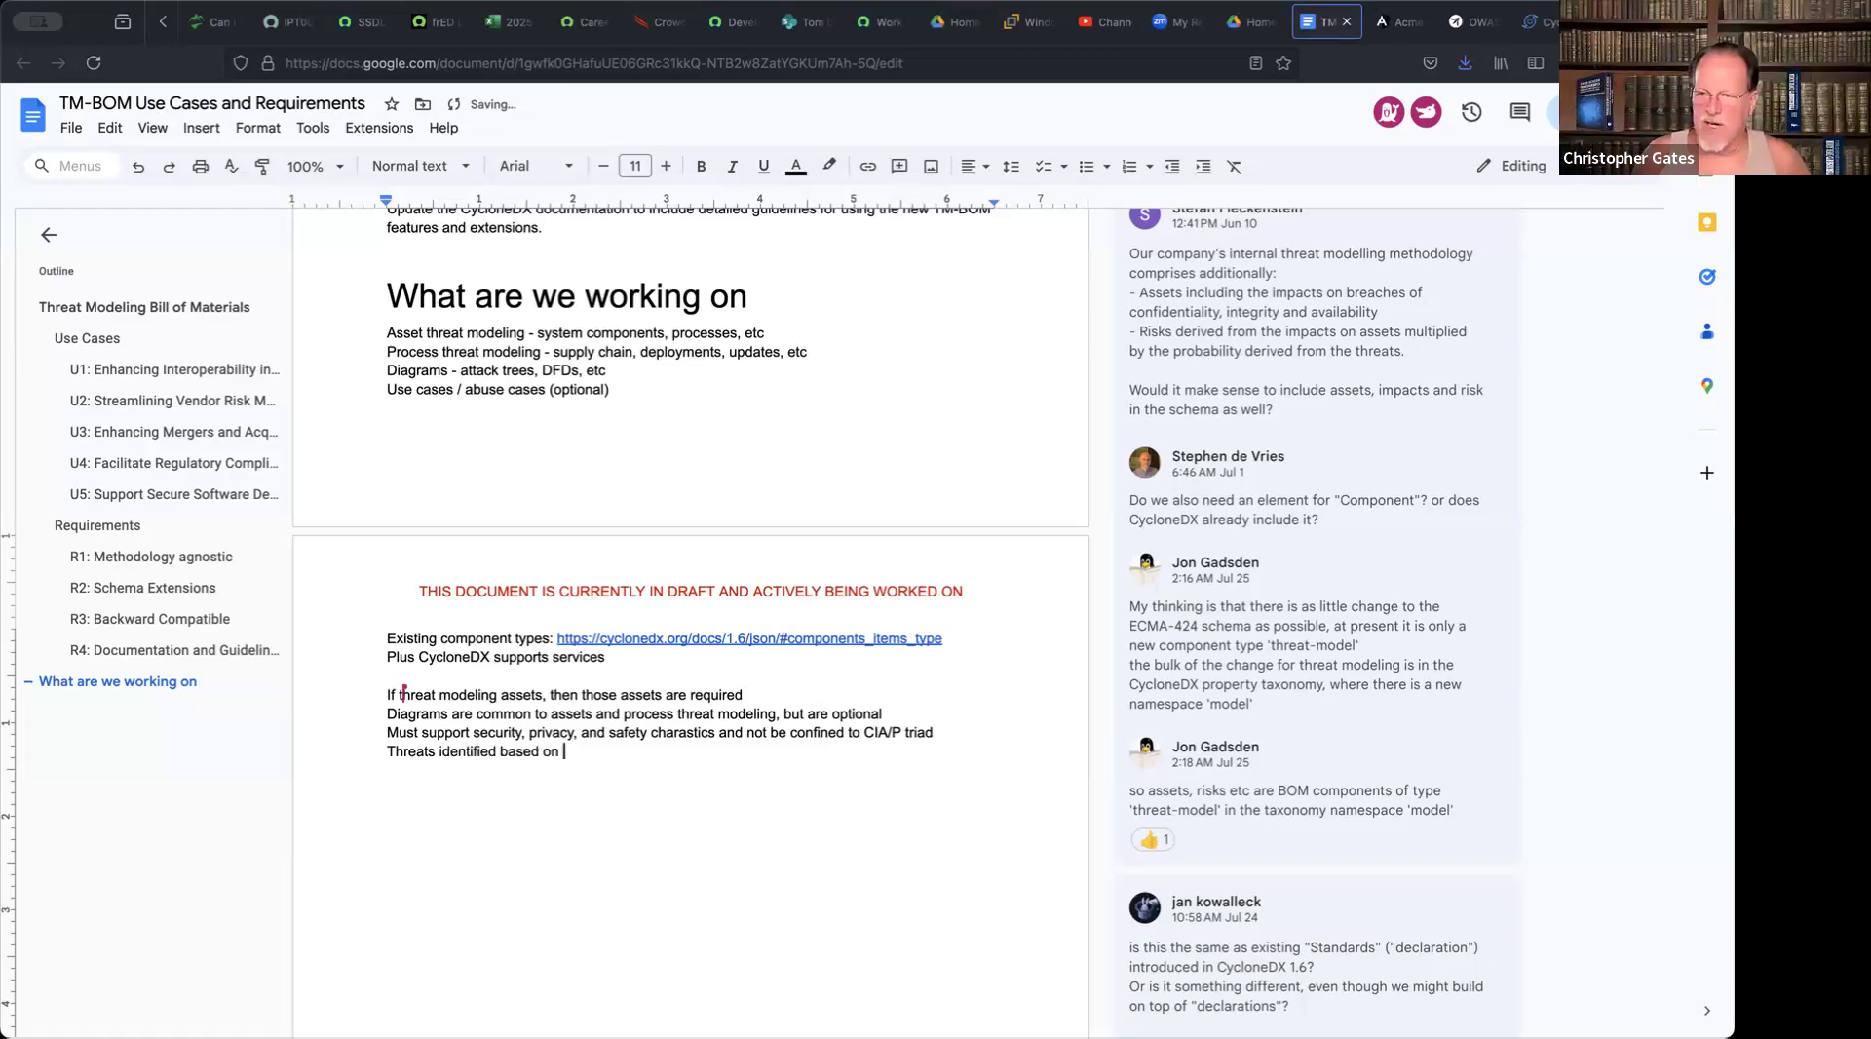
pyautogui.write('missing requirements')
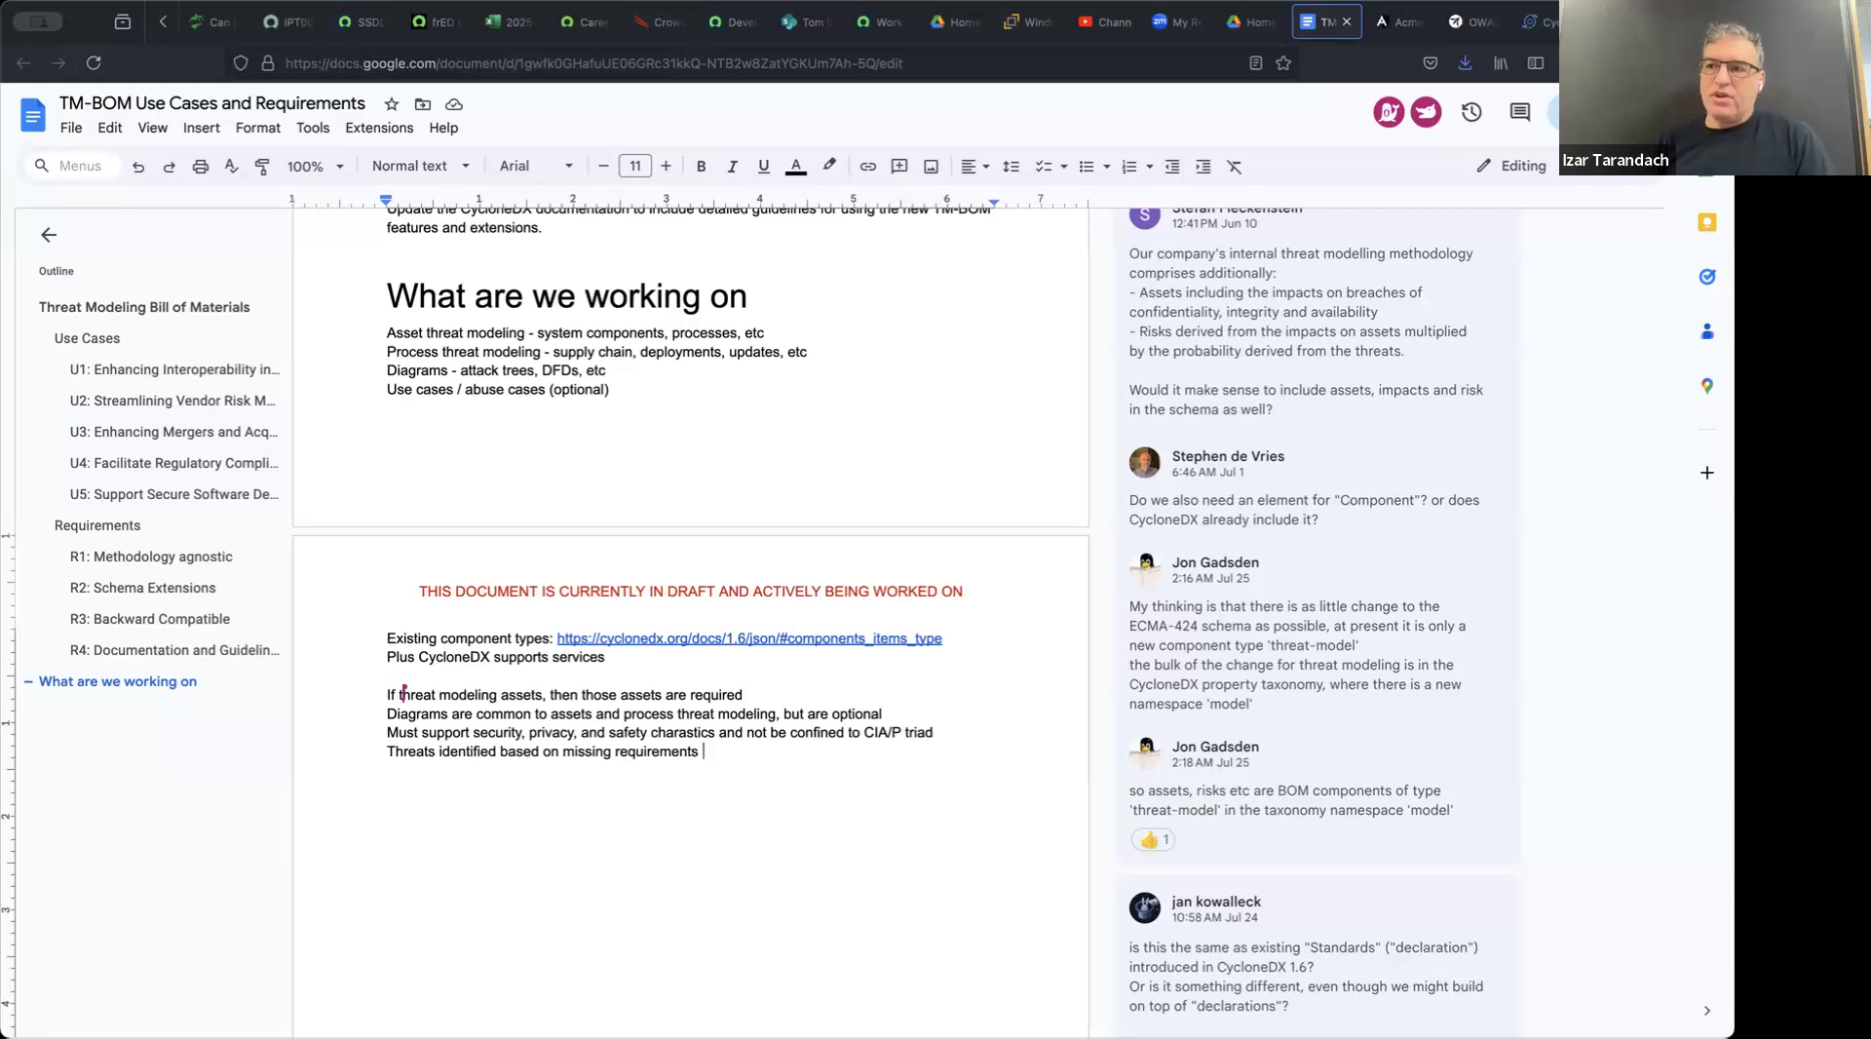
# Step: Extend the threats line with "and have a link to those requirements"
pyautogui.write('and have a ')
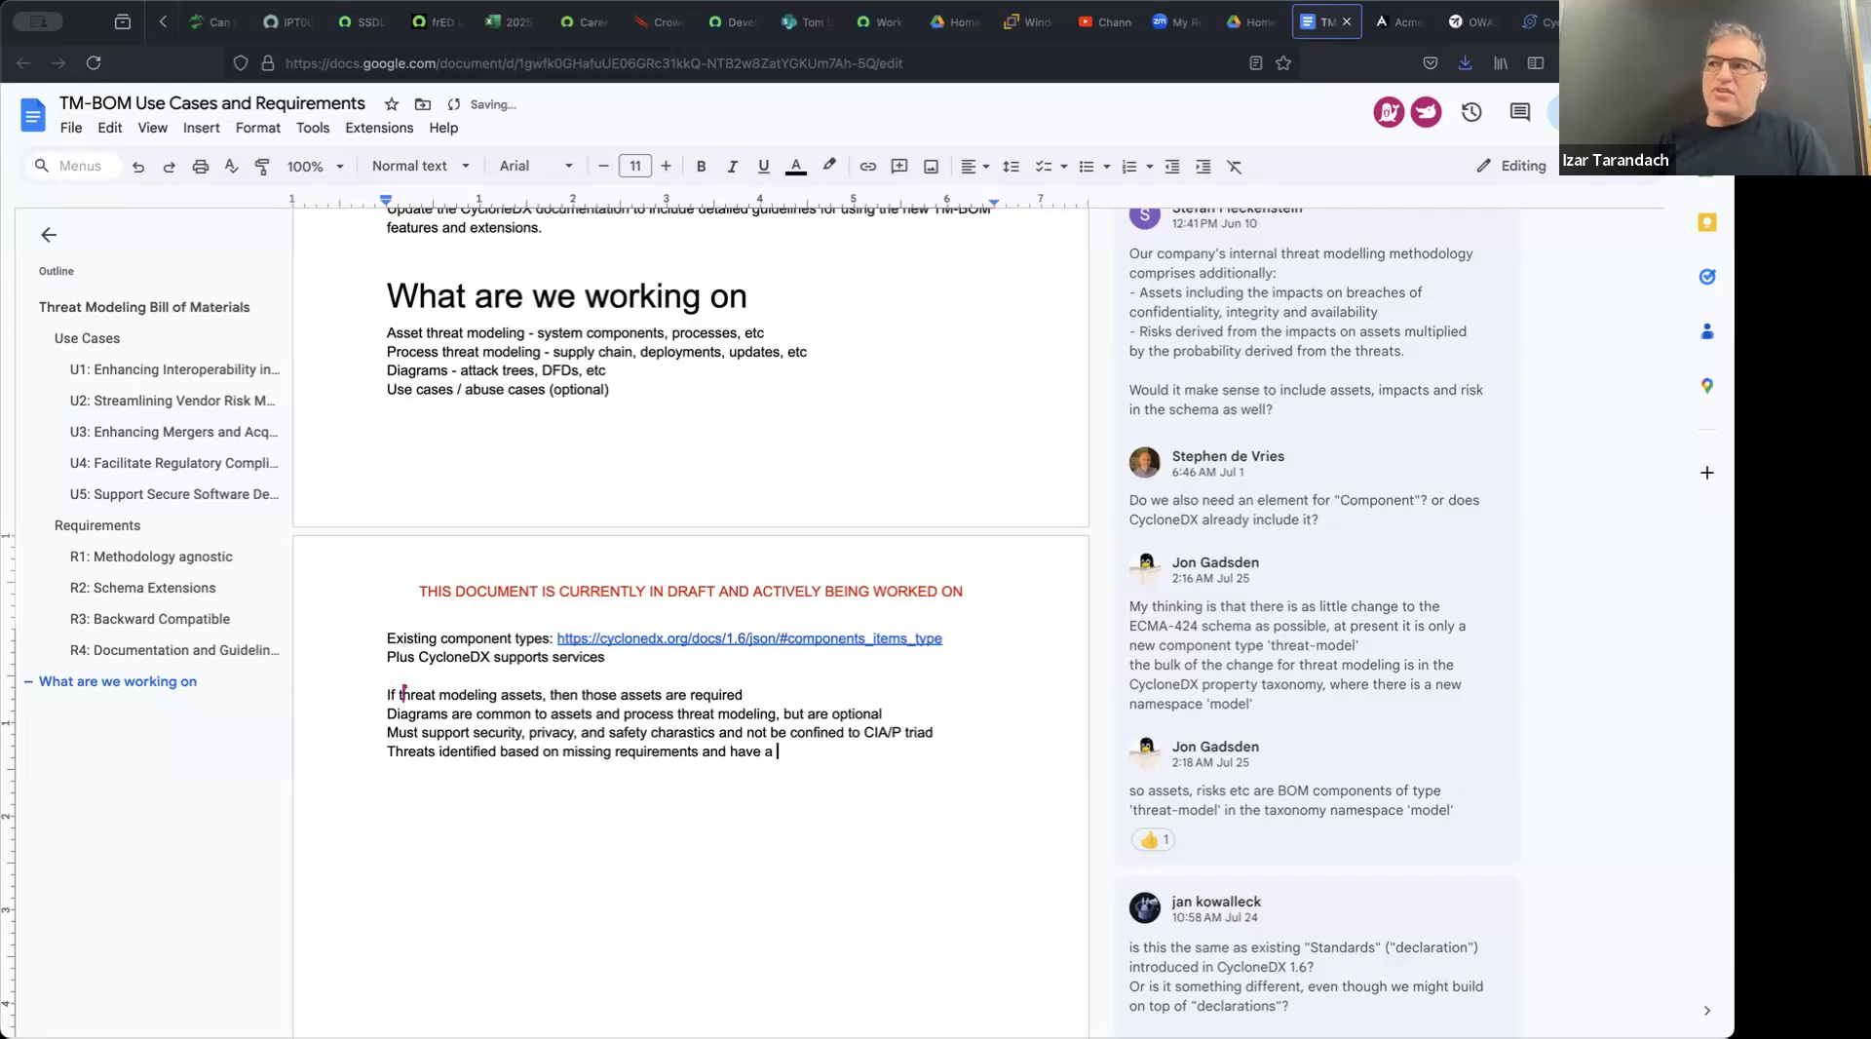
pyautogui.write('link to those re')
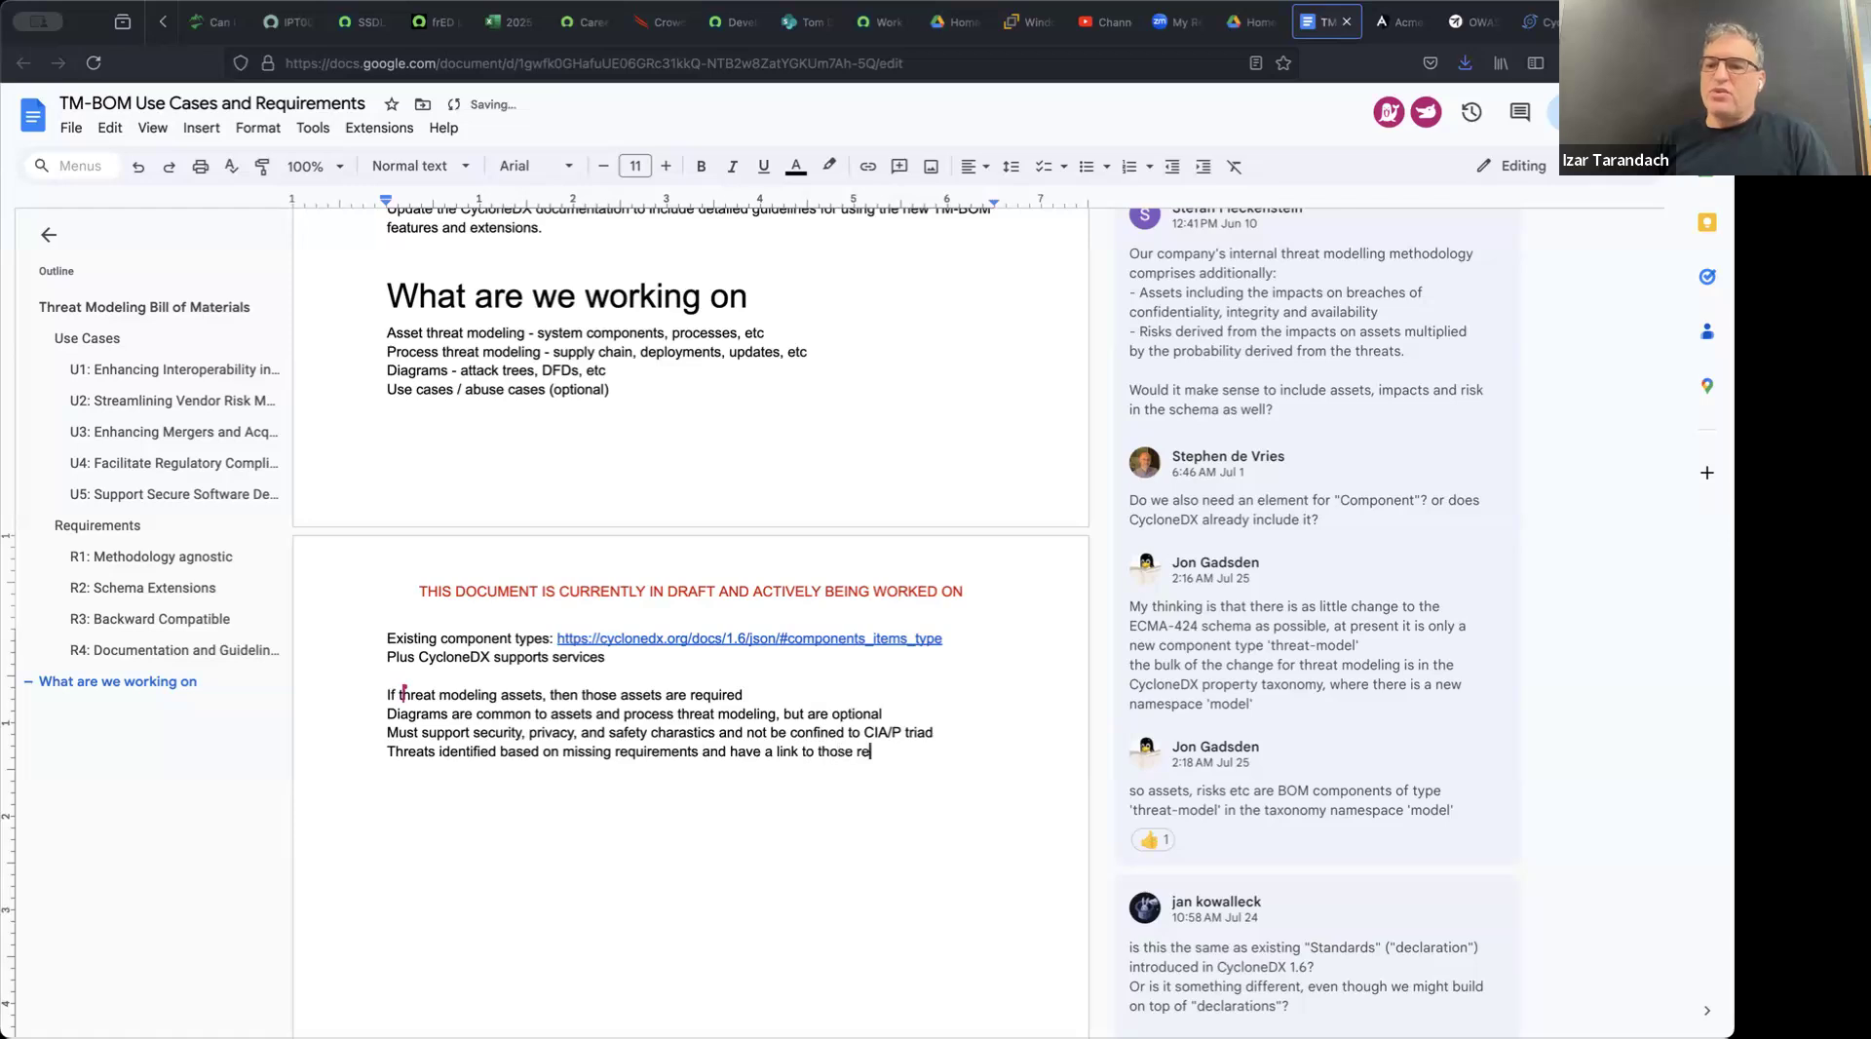
pyautogui.write('quirements')
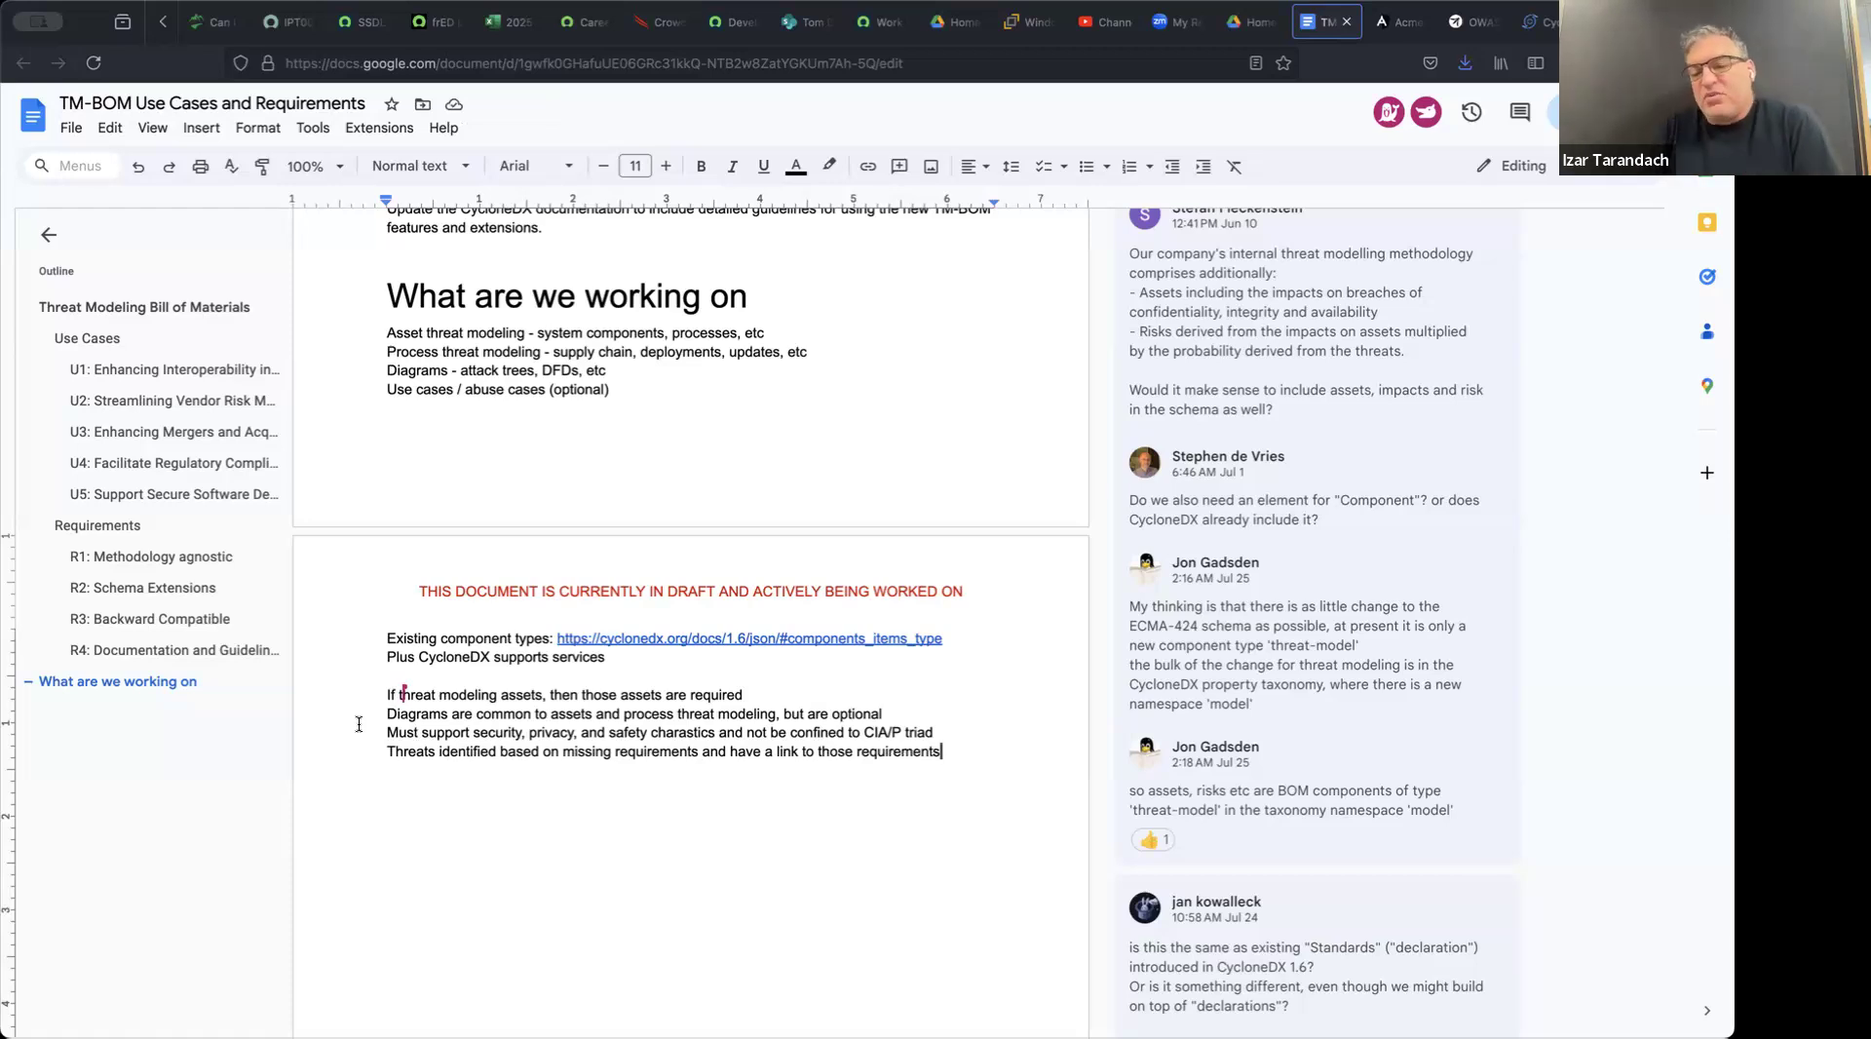
# Step: Change "CIA/P" to "CIA/P/S" in the line about supporting security, privacy, and safety
pyautogui.scroll(-1, 364, 722)
pyautogui.scroll(-2, 367, 722)
pyautogui.scroll(1, 364, 723)
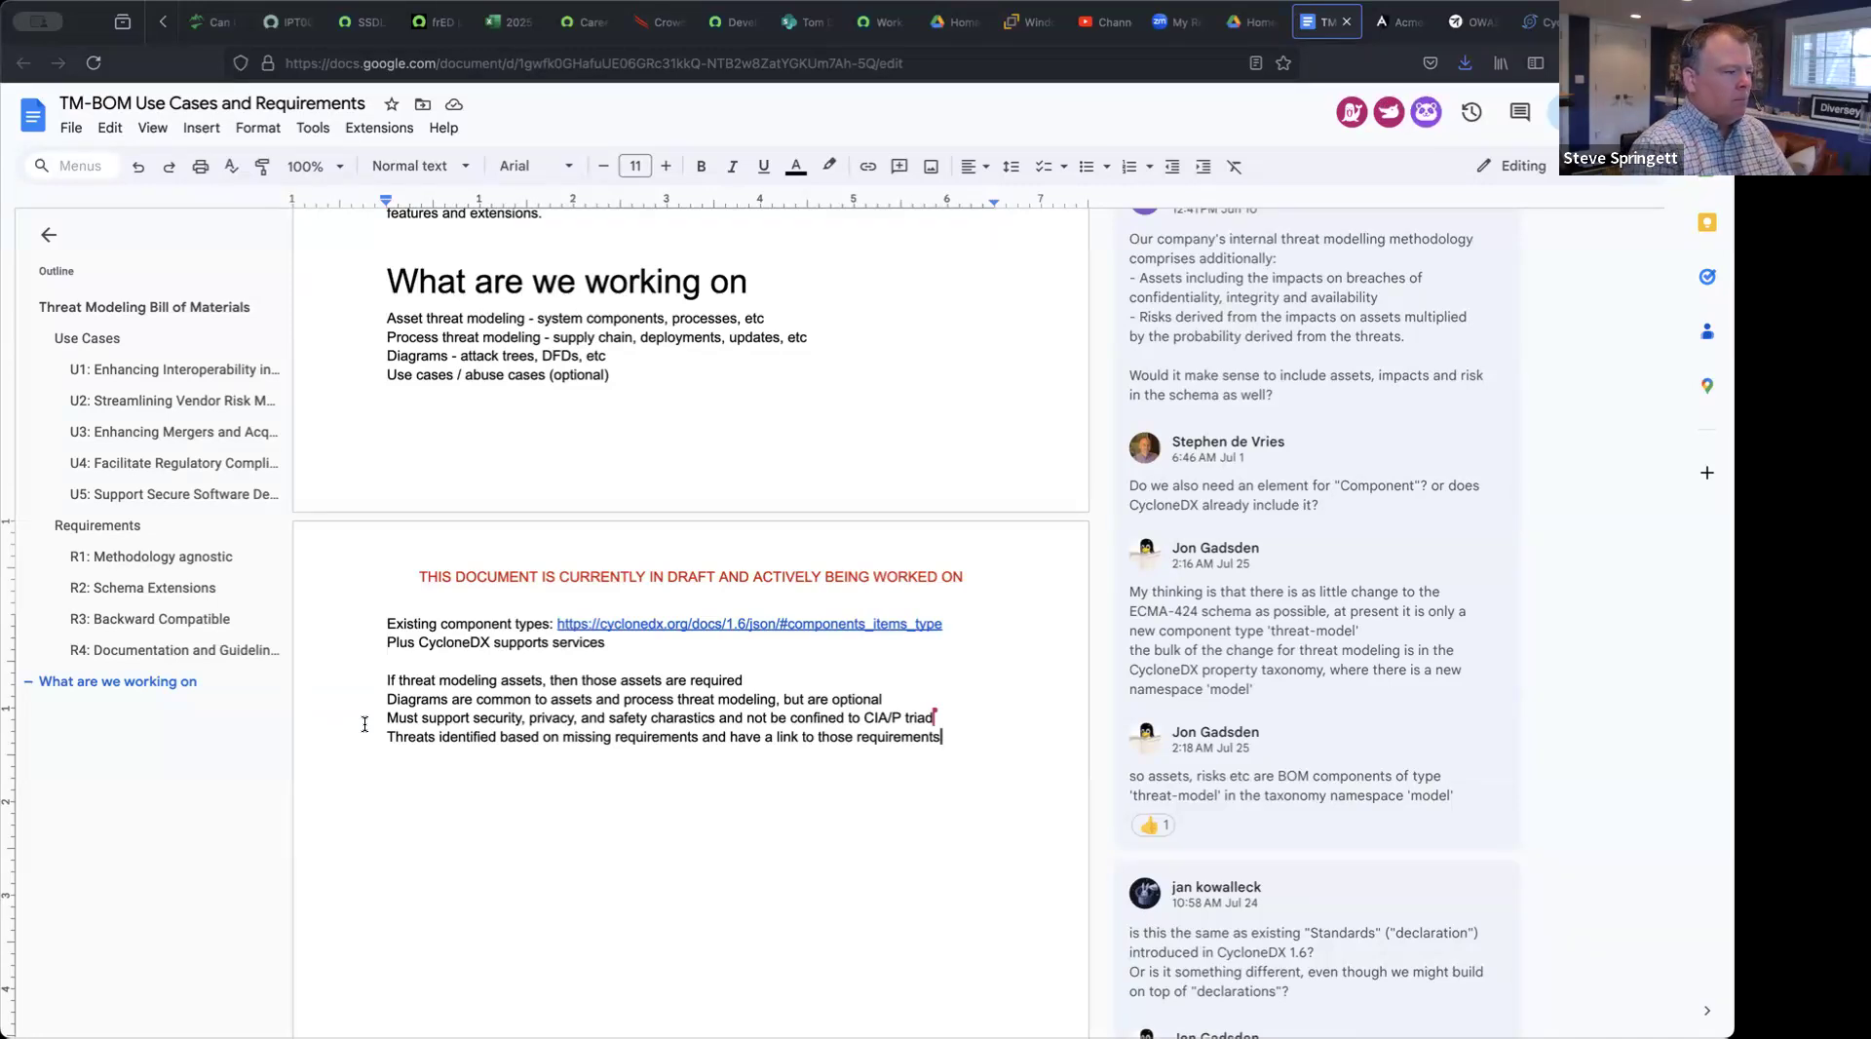
pyautogui.click(387, 719)
pyautogui.doubleClick(397, 718)
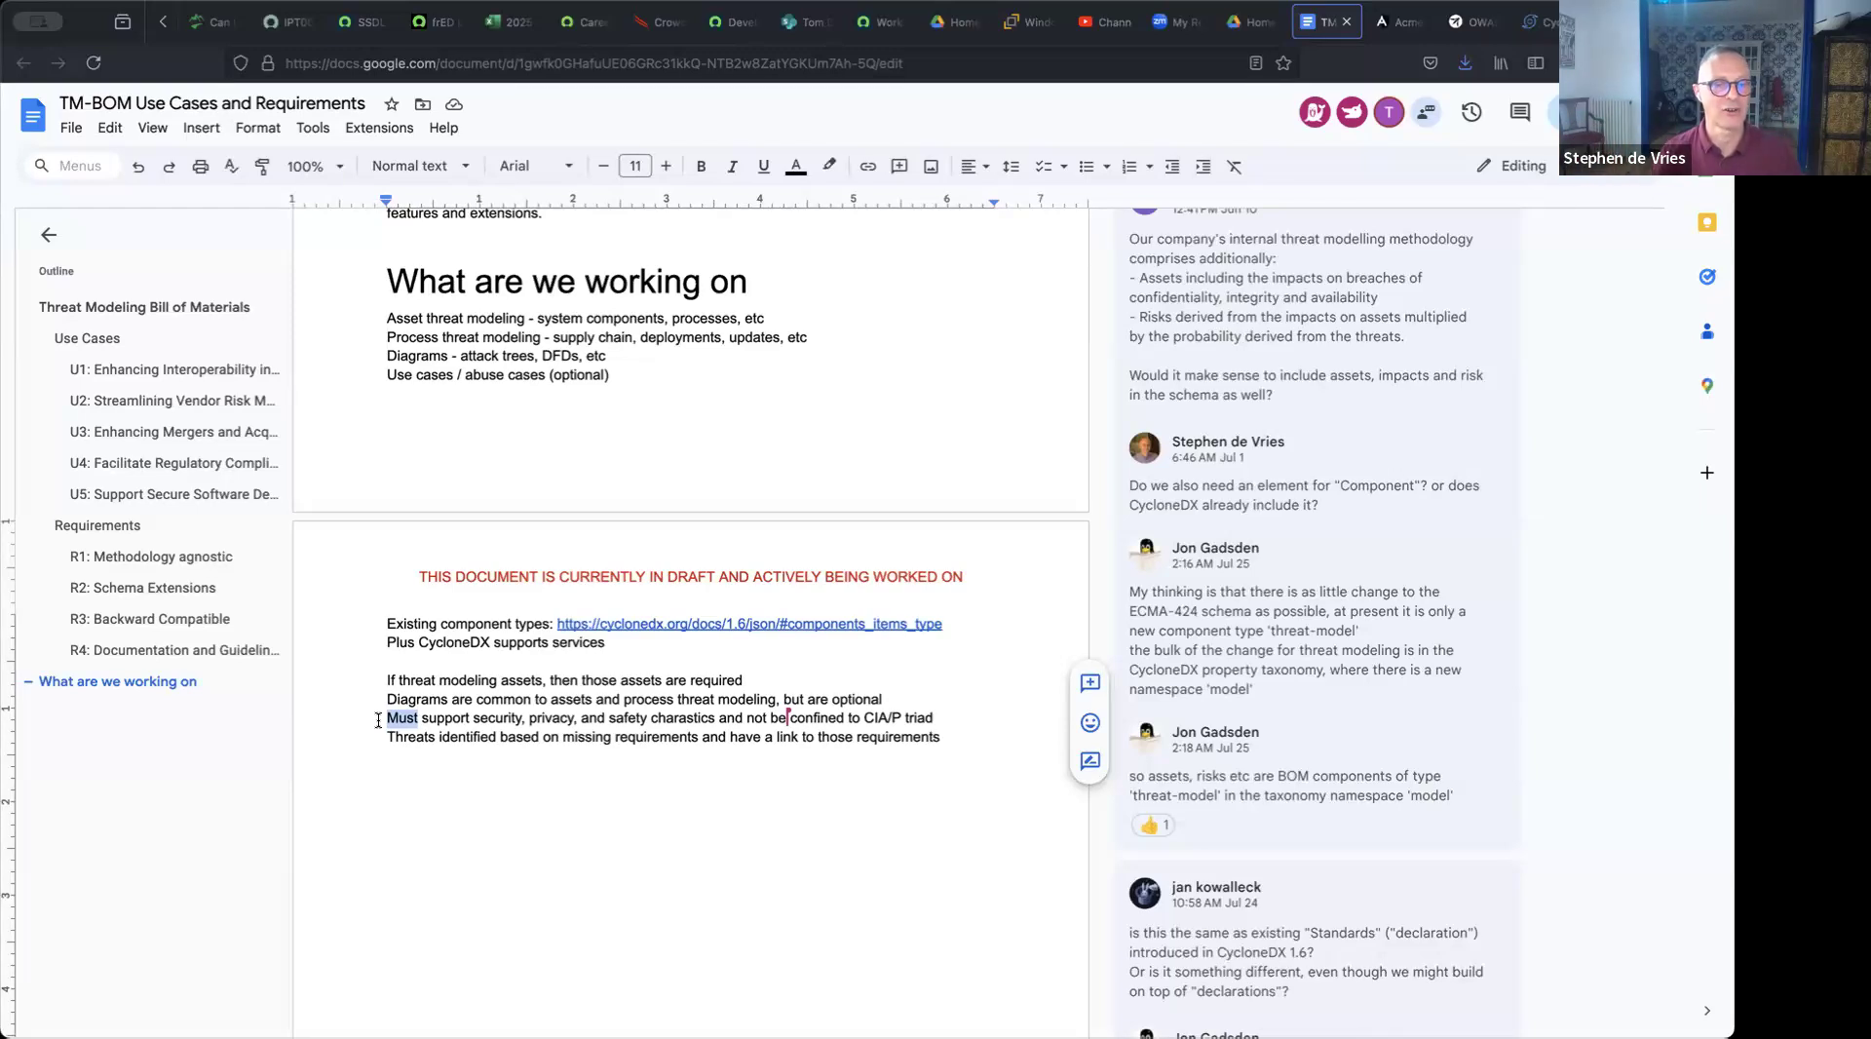
pyautogui.click(961, 713)
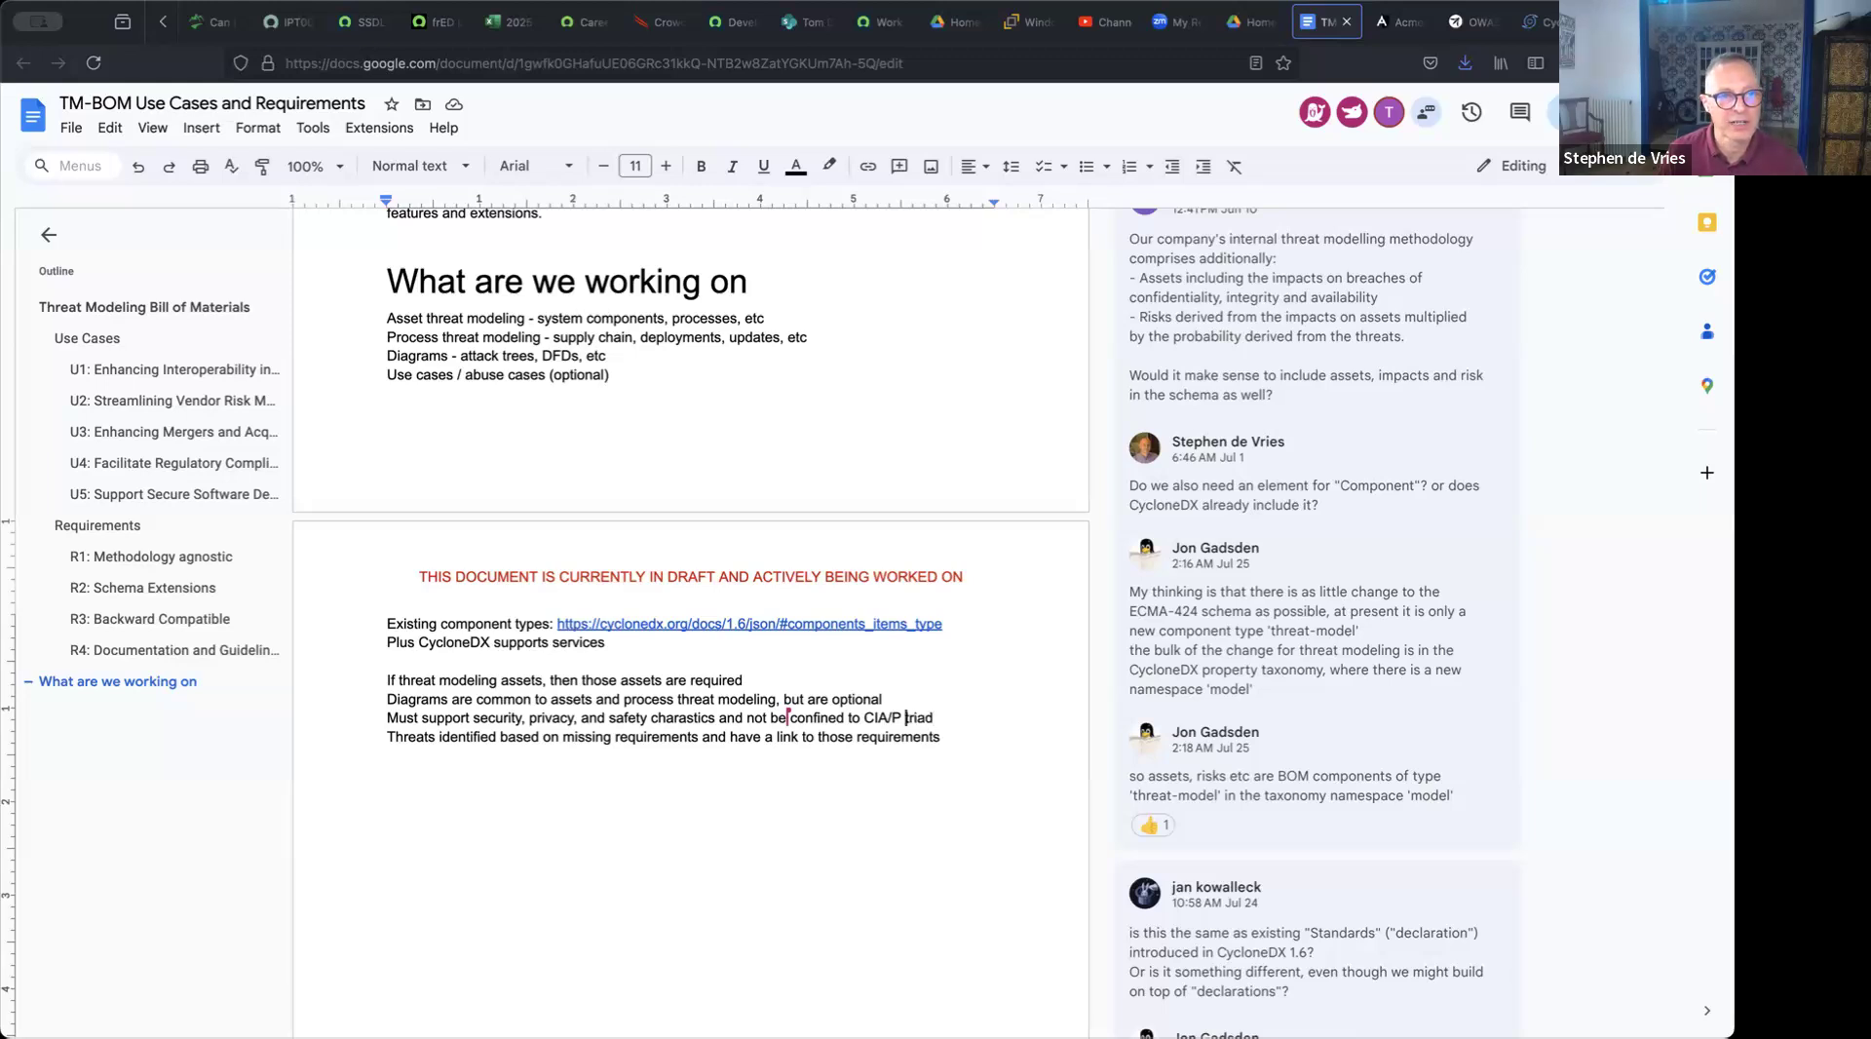
pyautogui.write('/S')
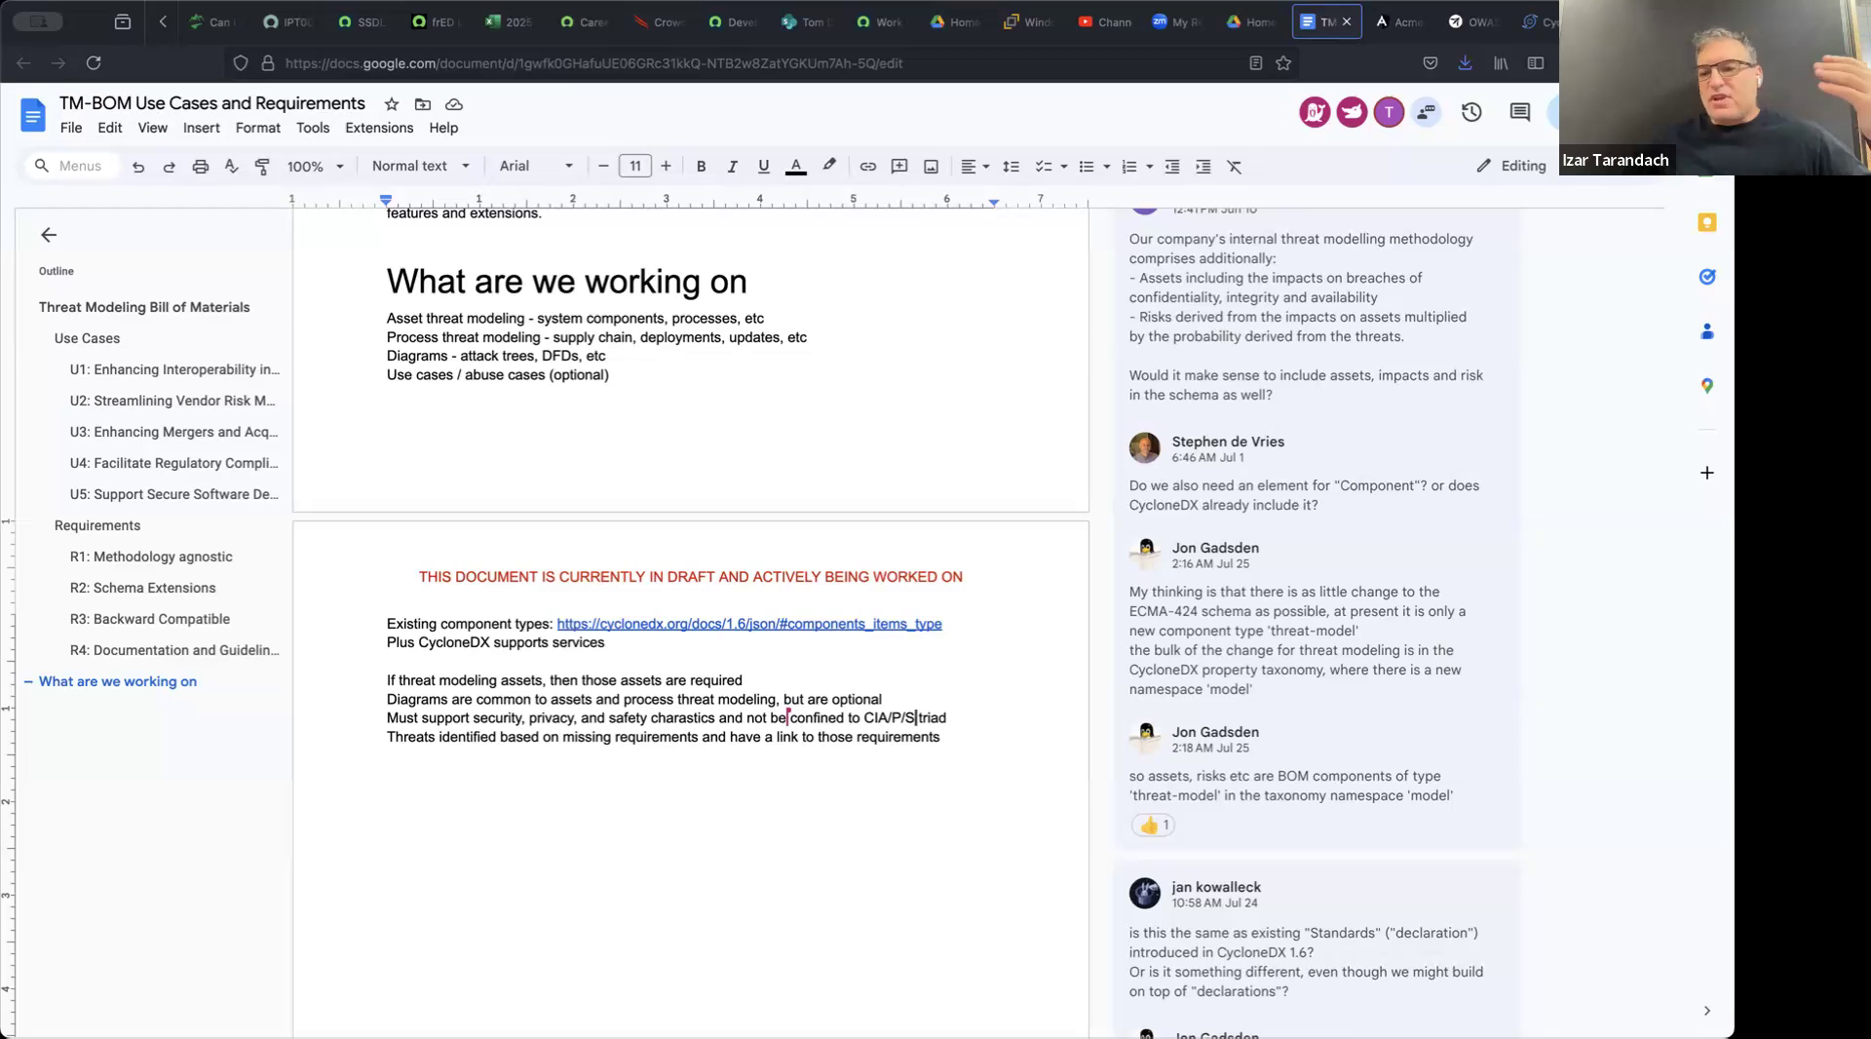
# Step: Replace the line about security, privacy, and safety with "Must support CIA + privacy + safety. Optionally make it extensible" below the Diagrams line
pyautogui.click(924, 702)
pyautogui.press('Return')
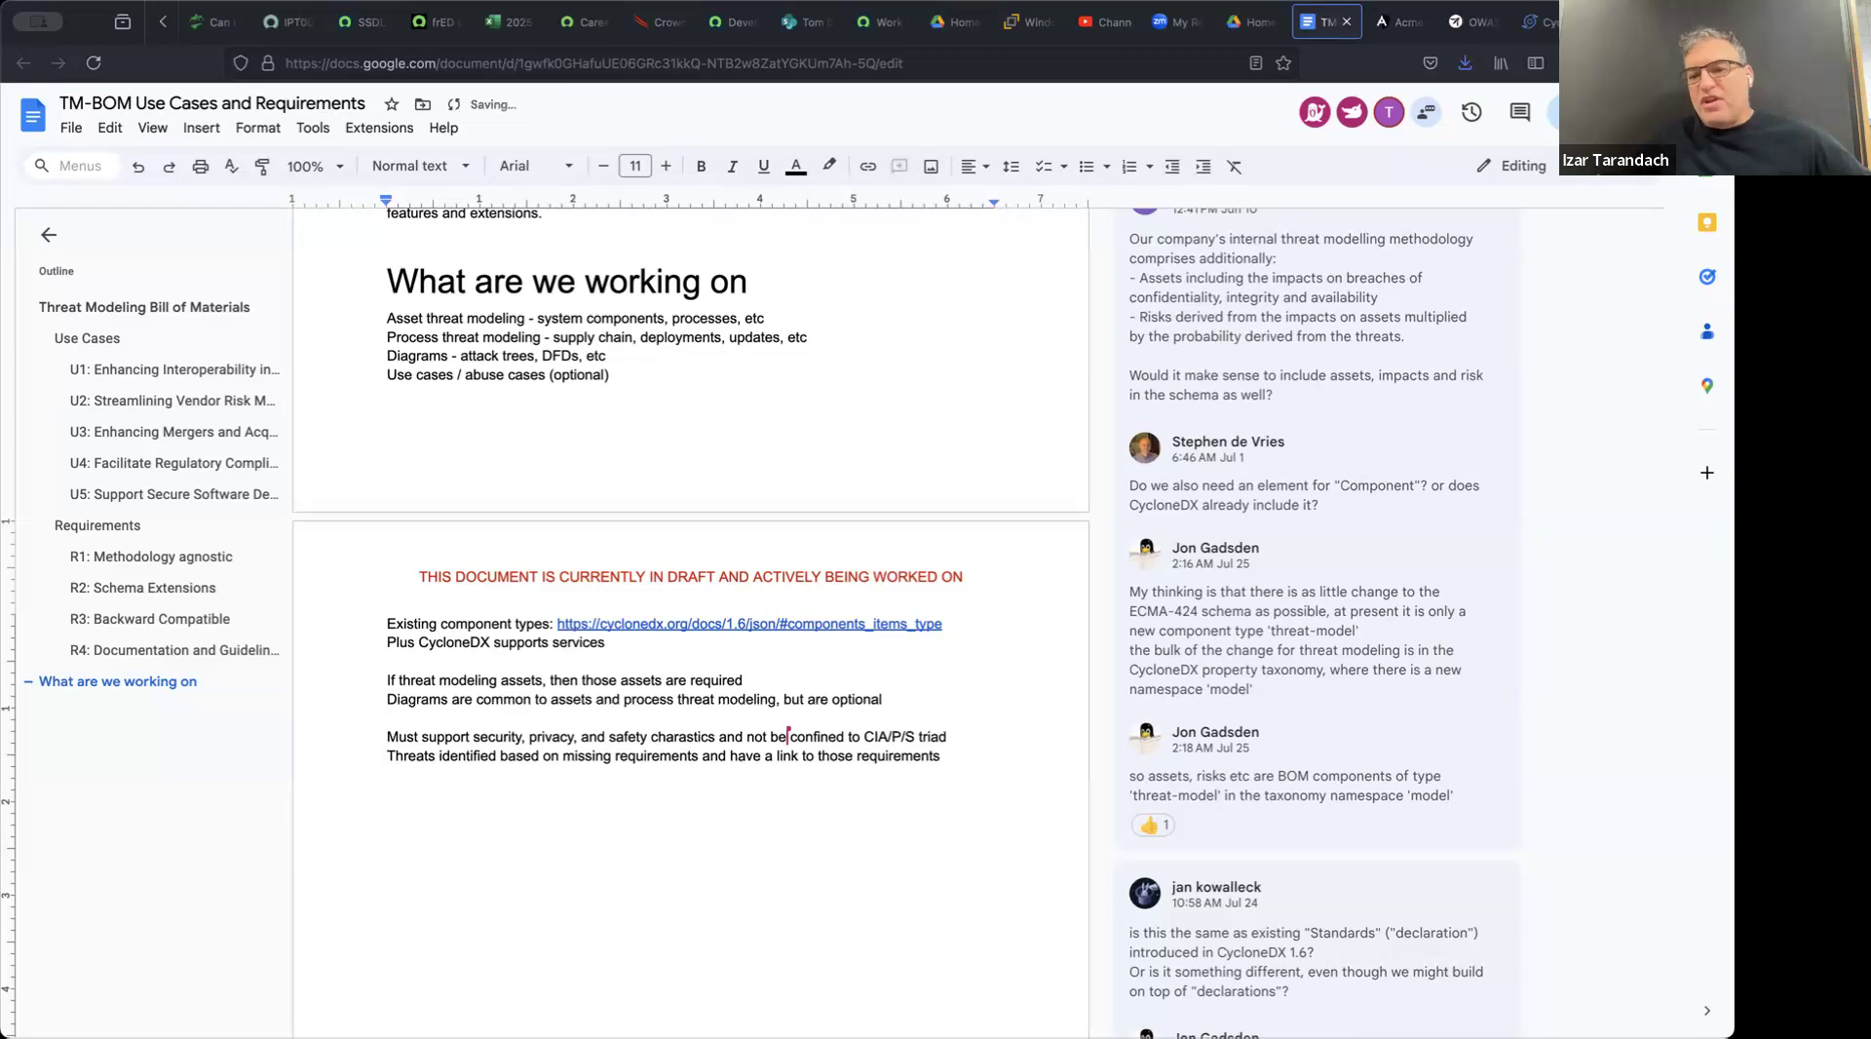
pyautogui.write('Must s')
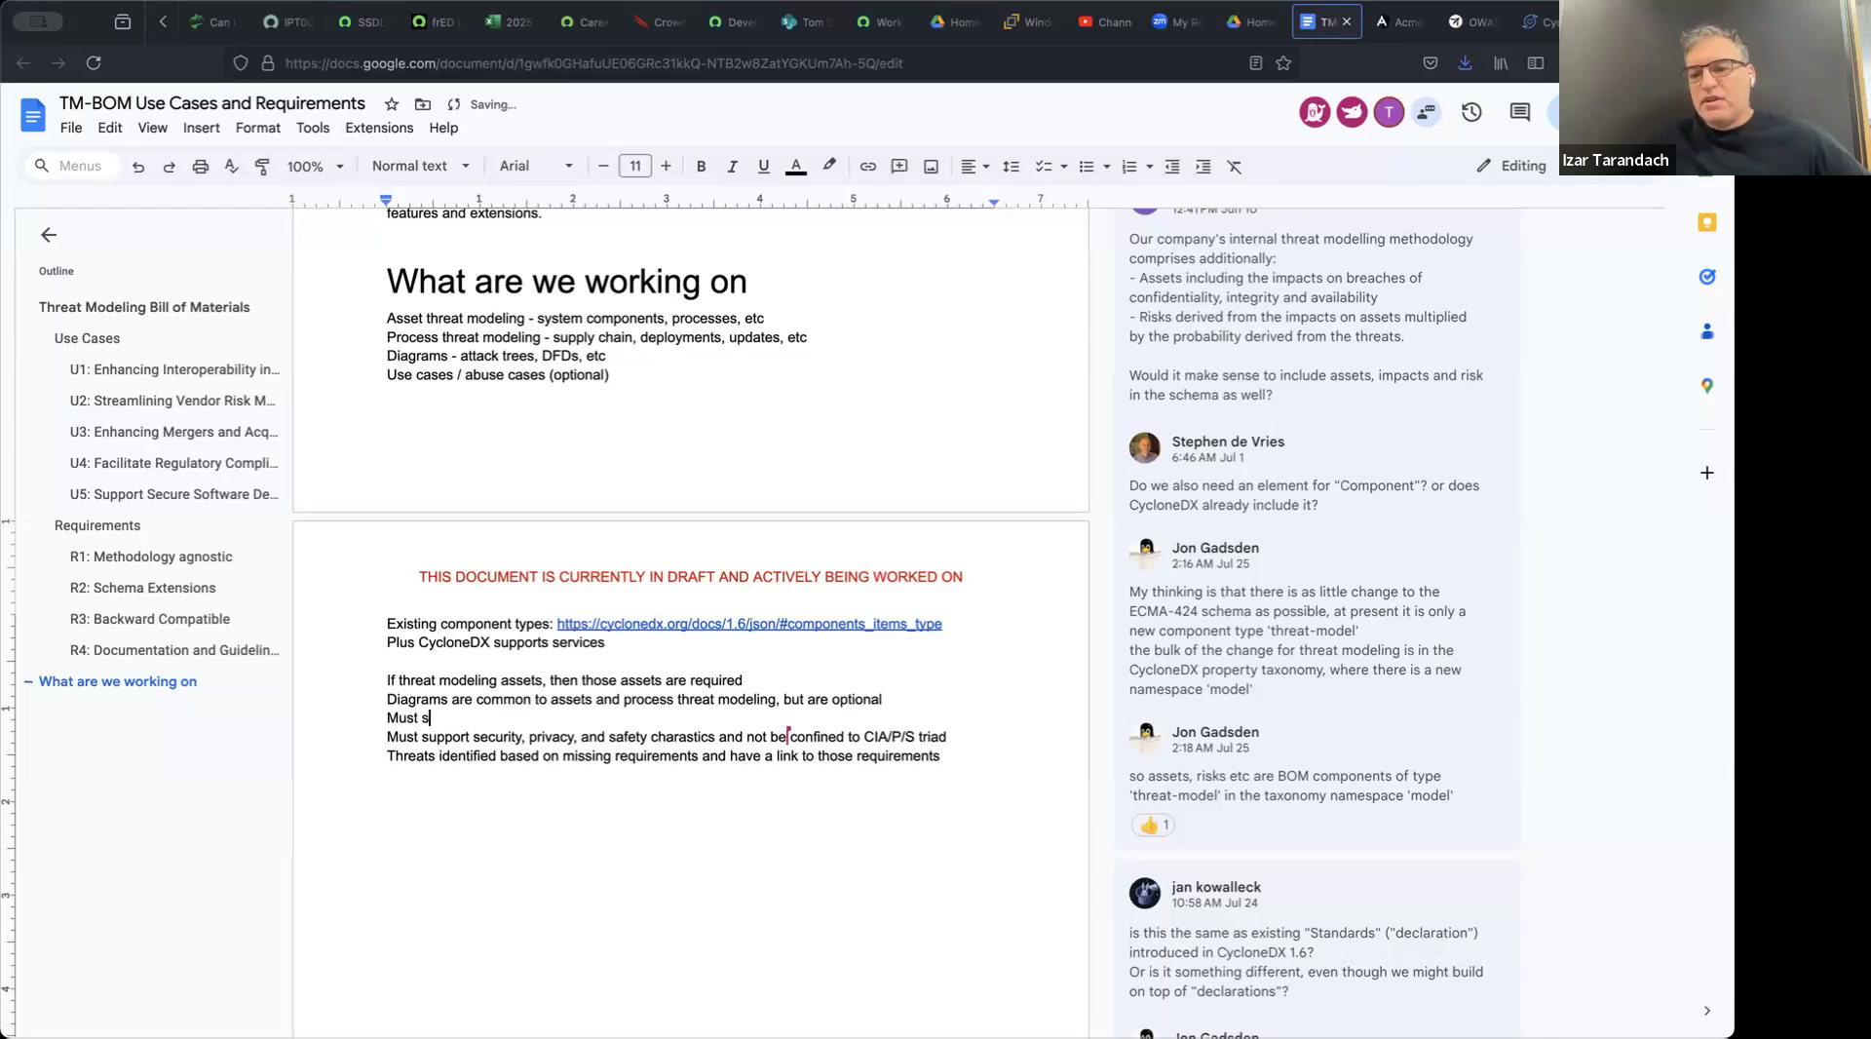
pyautogui.write('upport CIA')
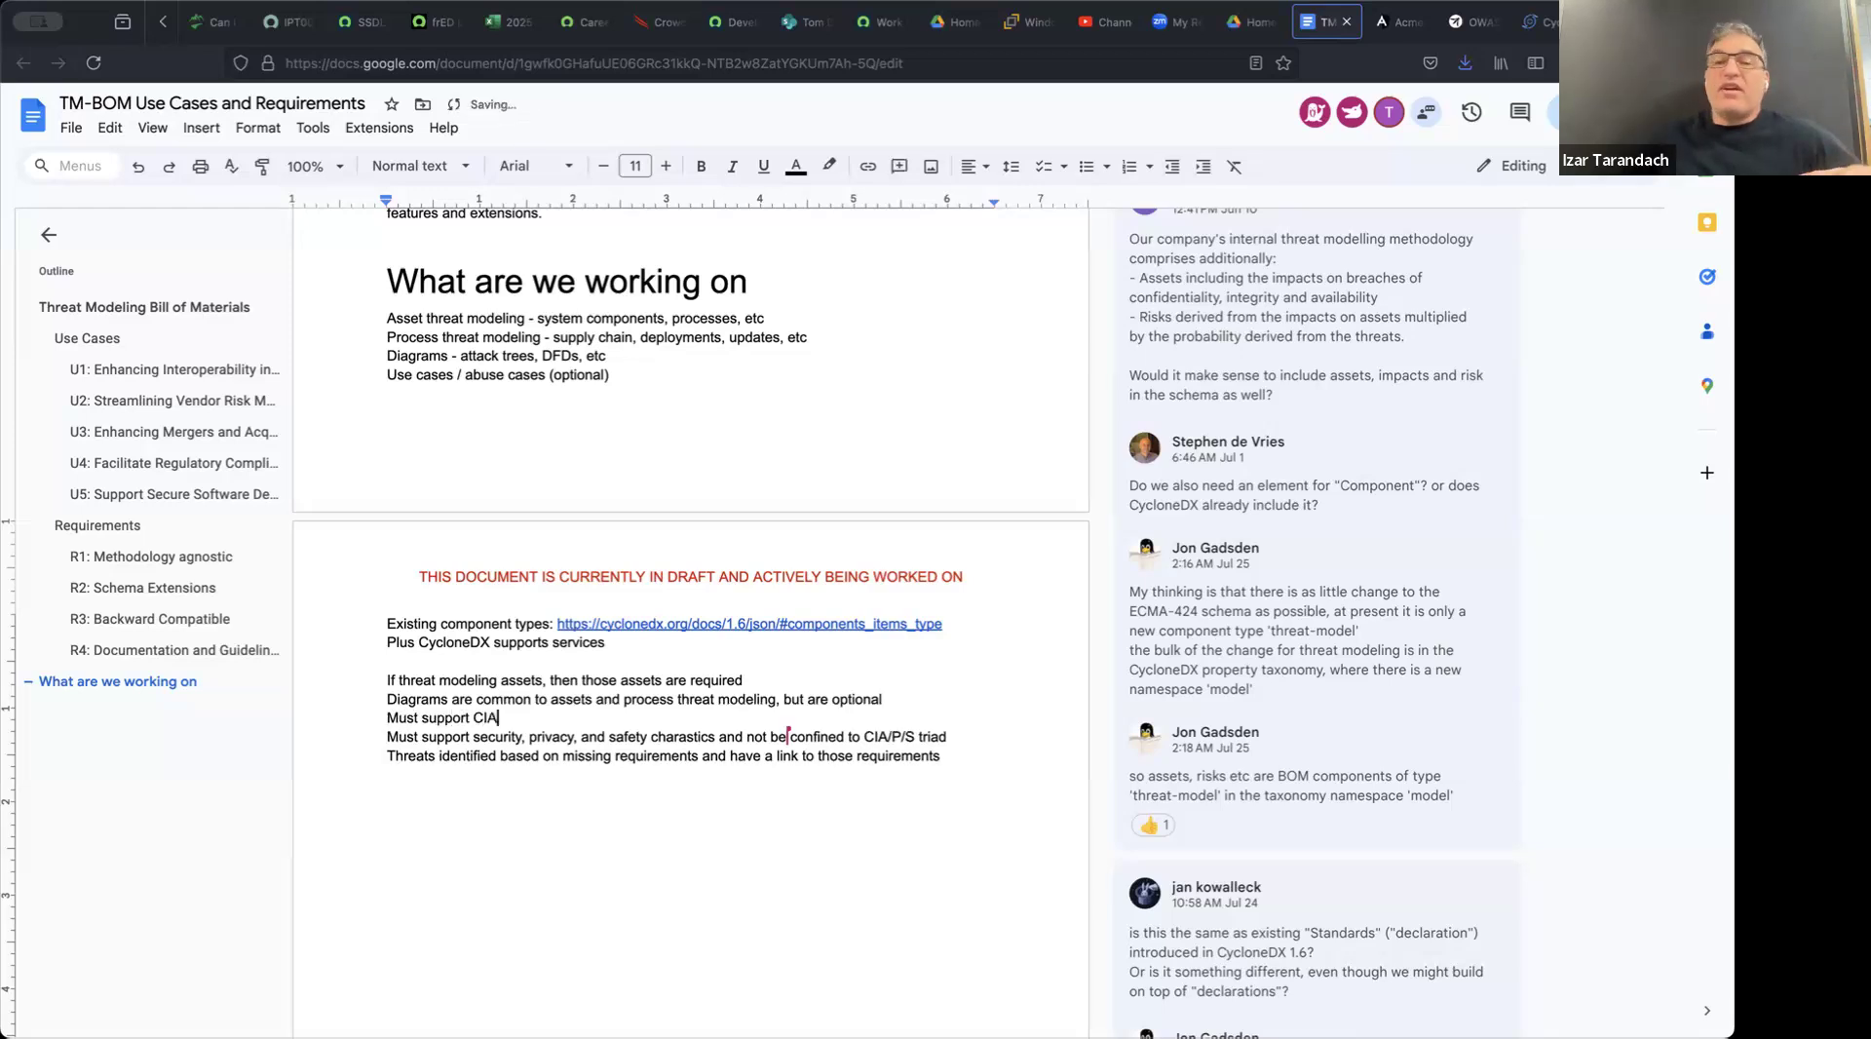
pyautogui.write(' + pr')
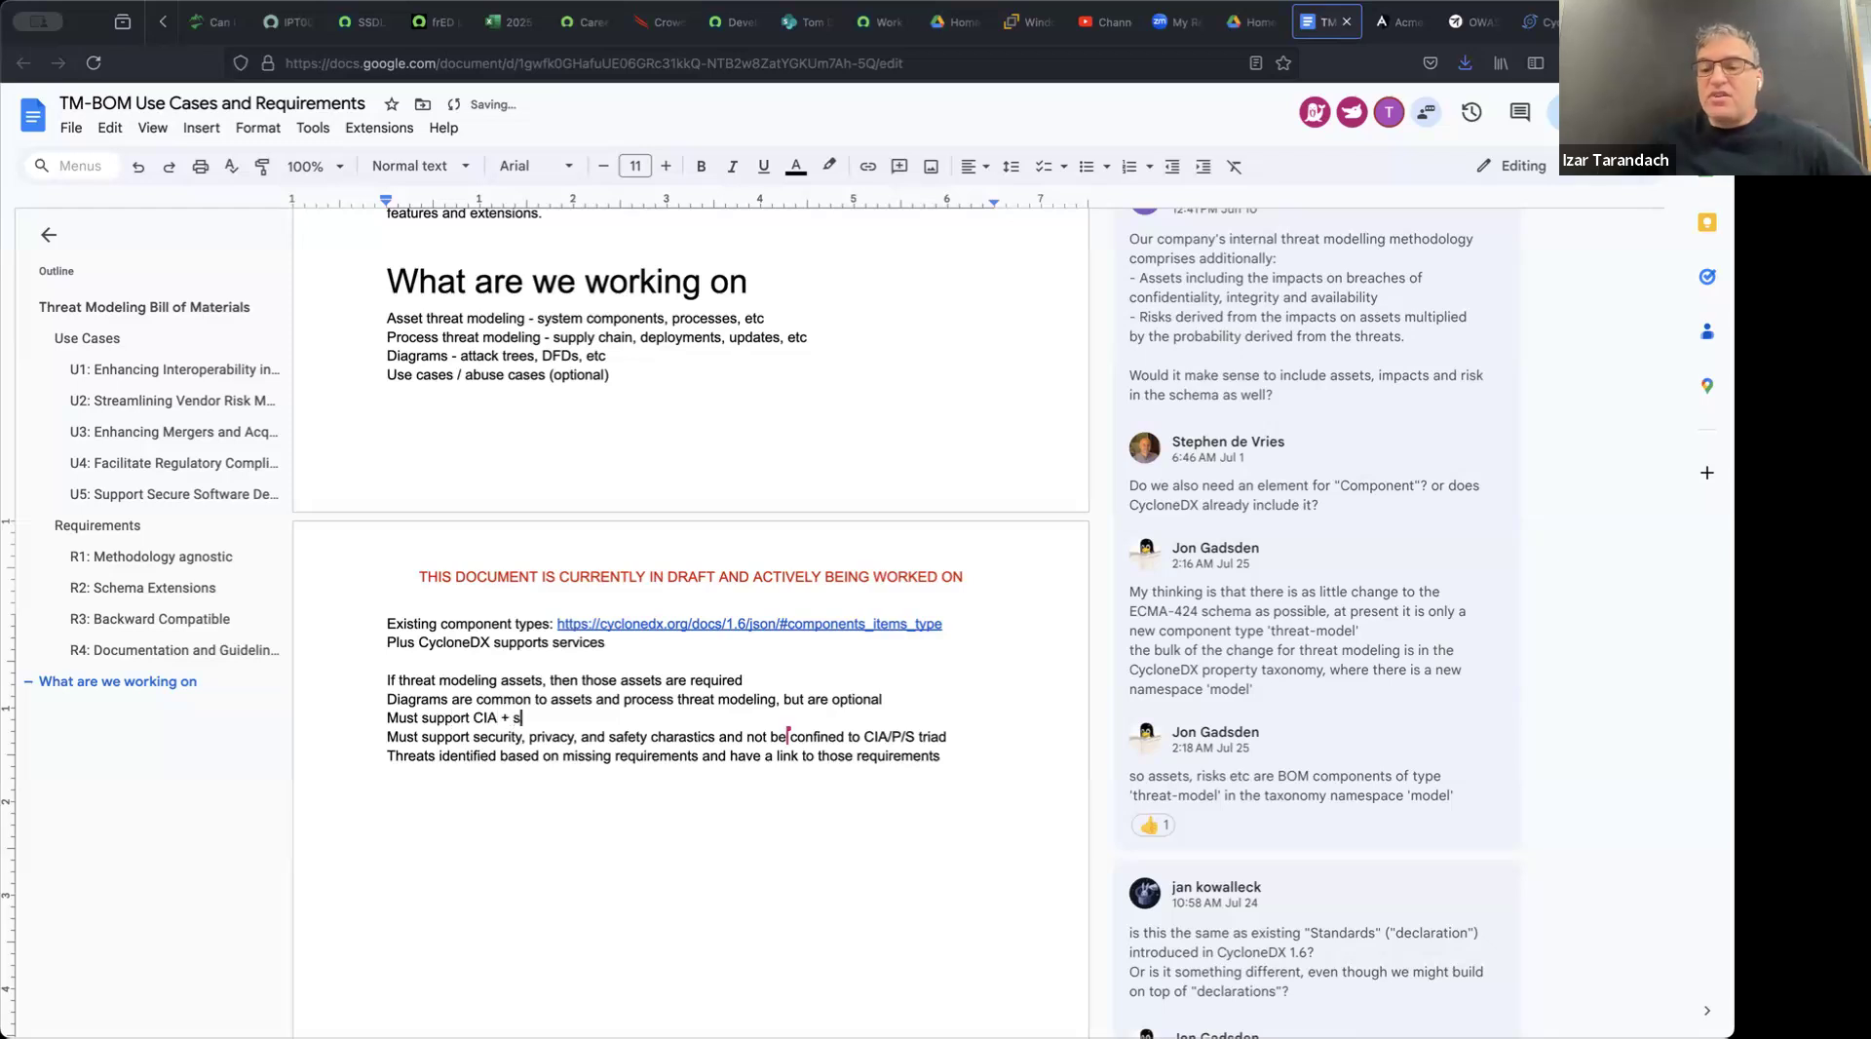
pyautogui.write('ivacy ')
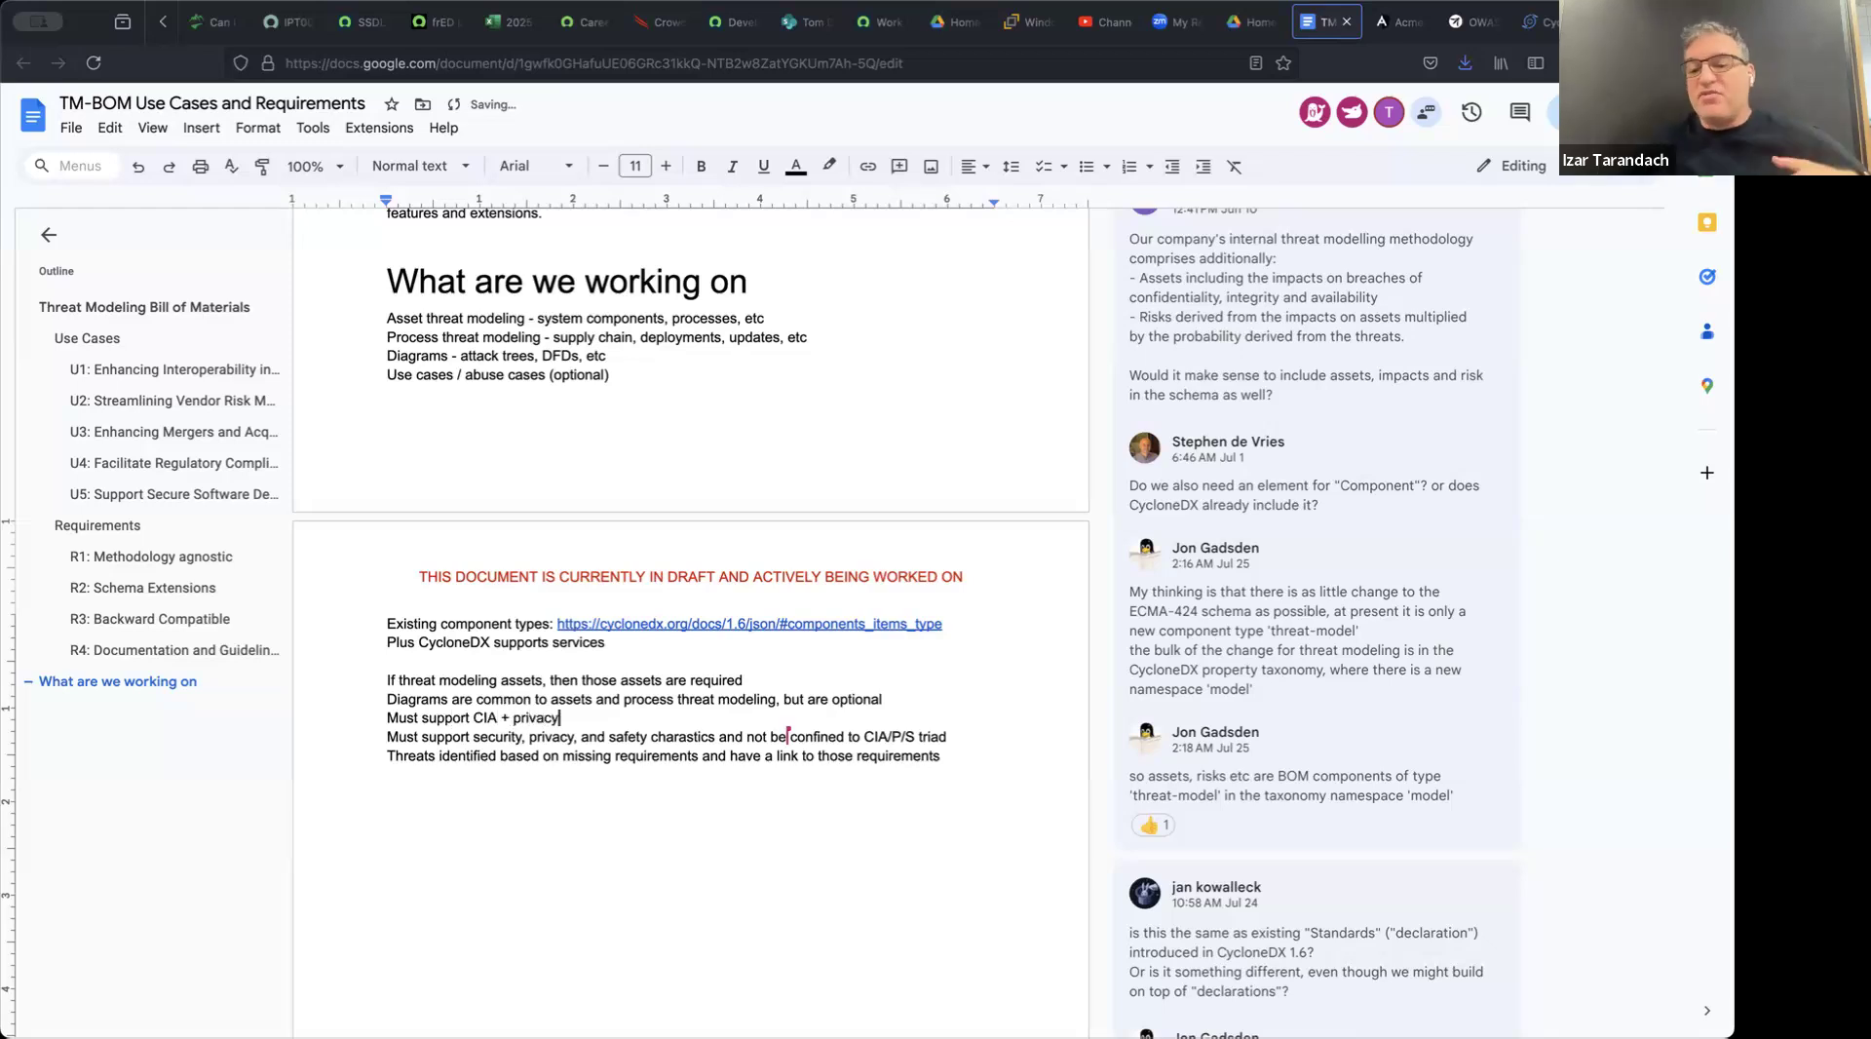
pyautogui.write('+ safety')
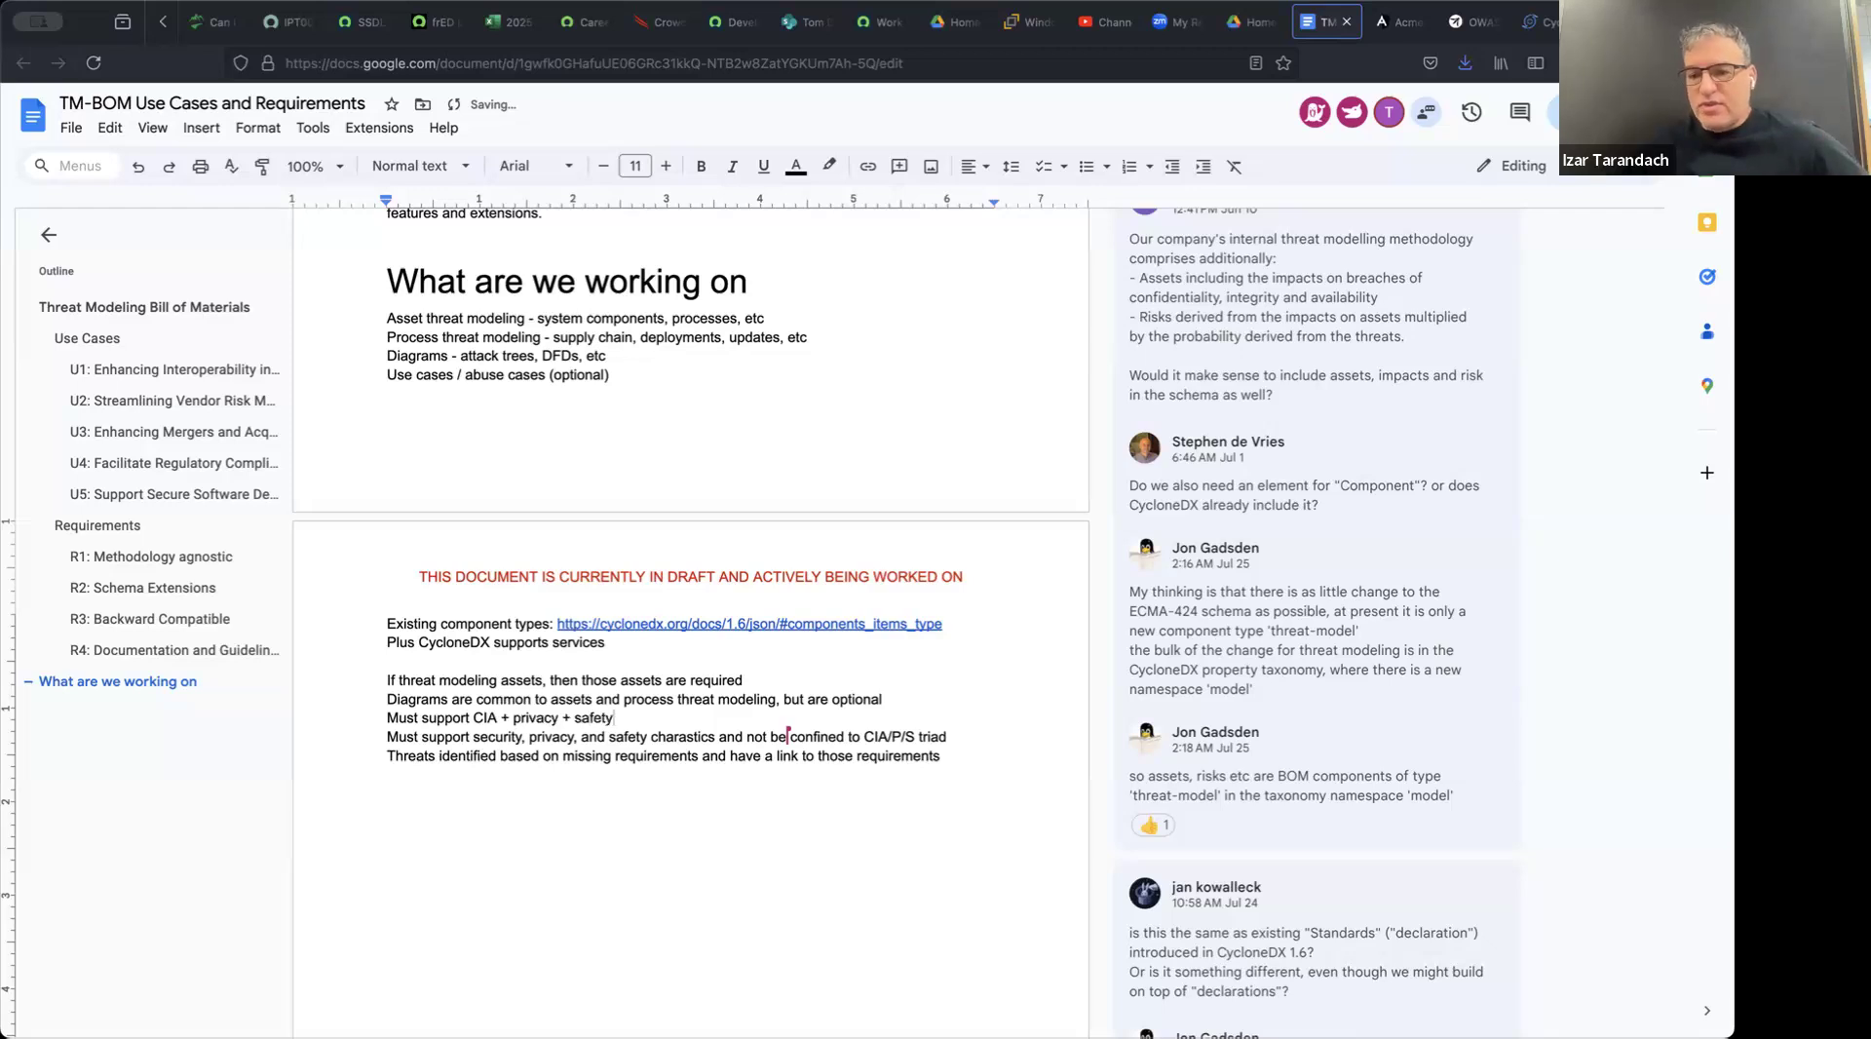
pyautogui.write('. Optionally make i')
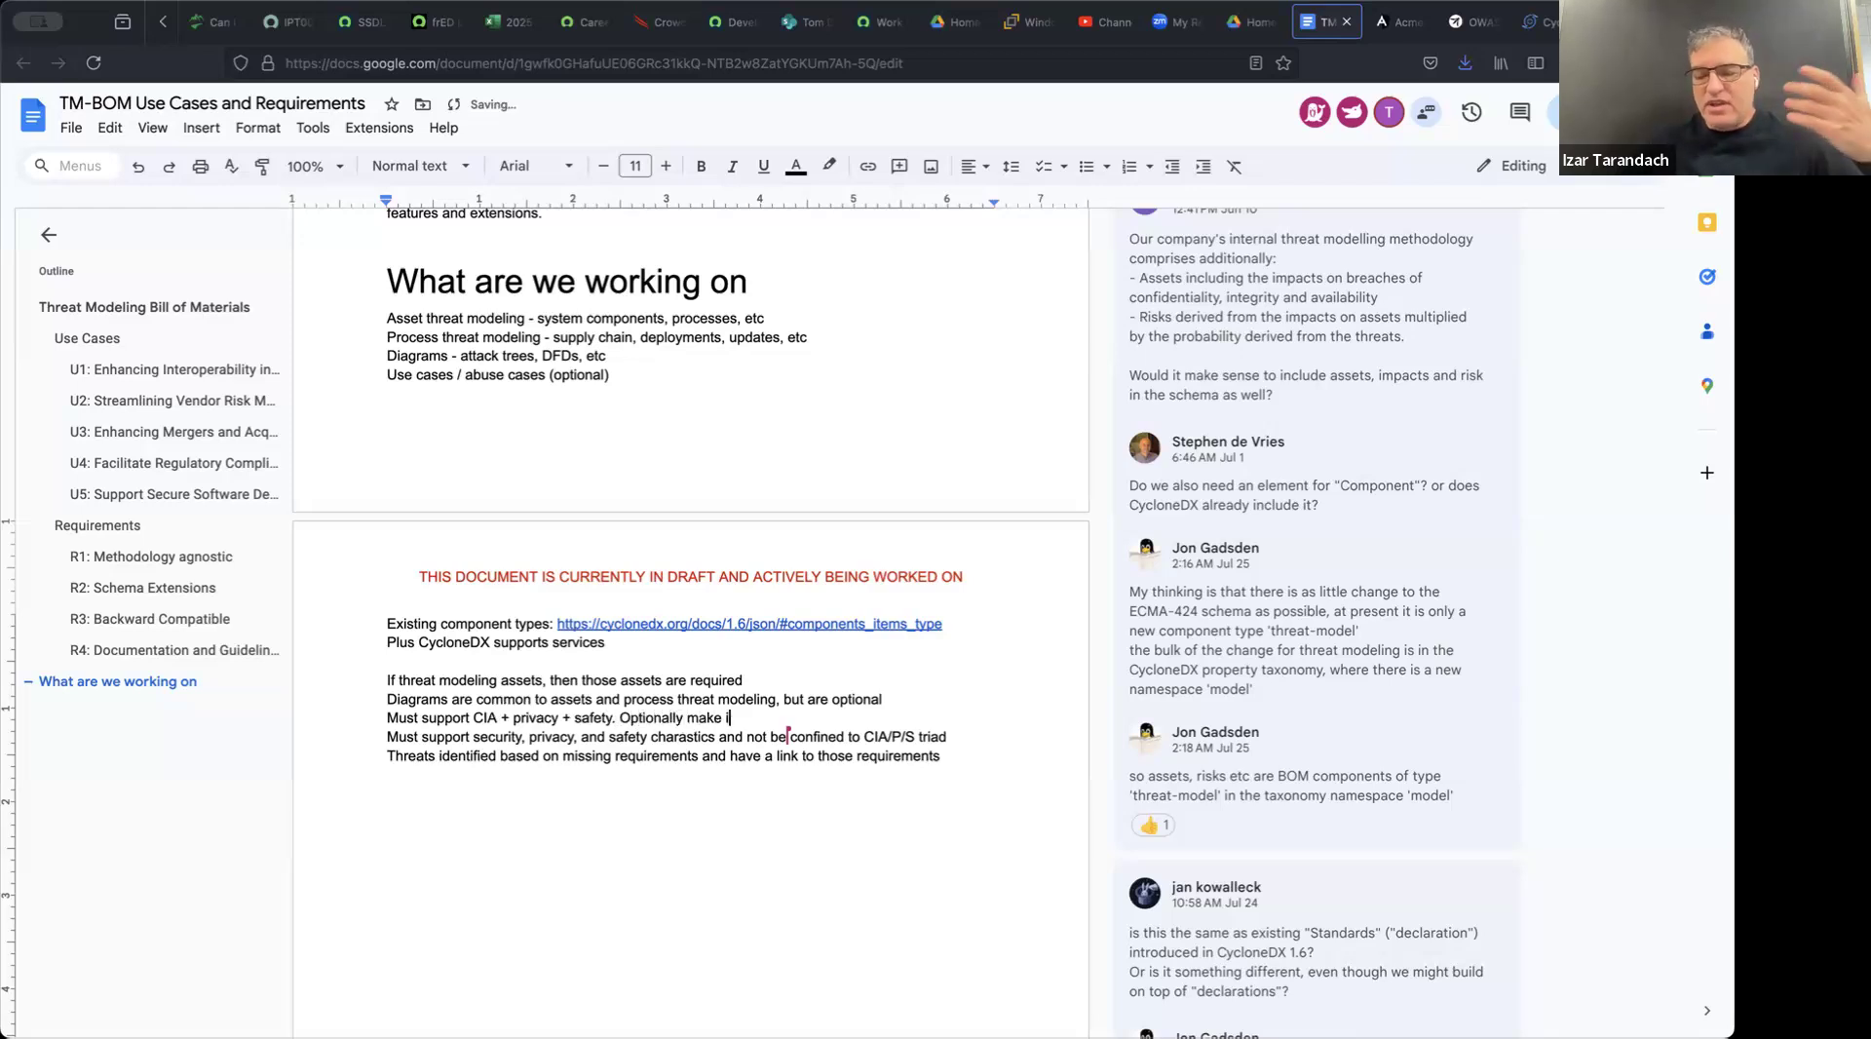
pyautogui.write('t extensible')
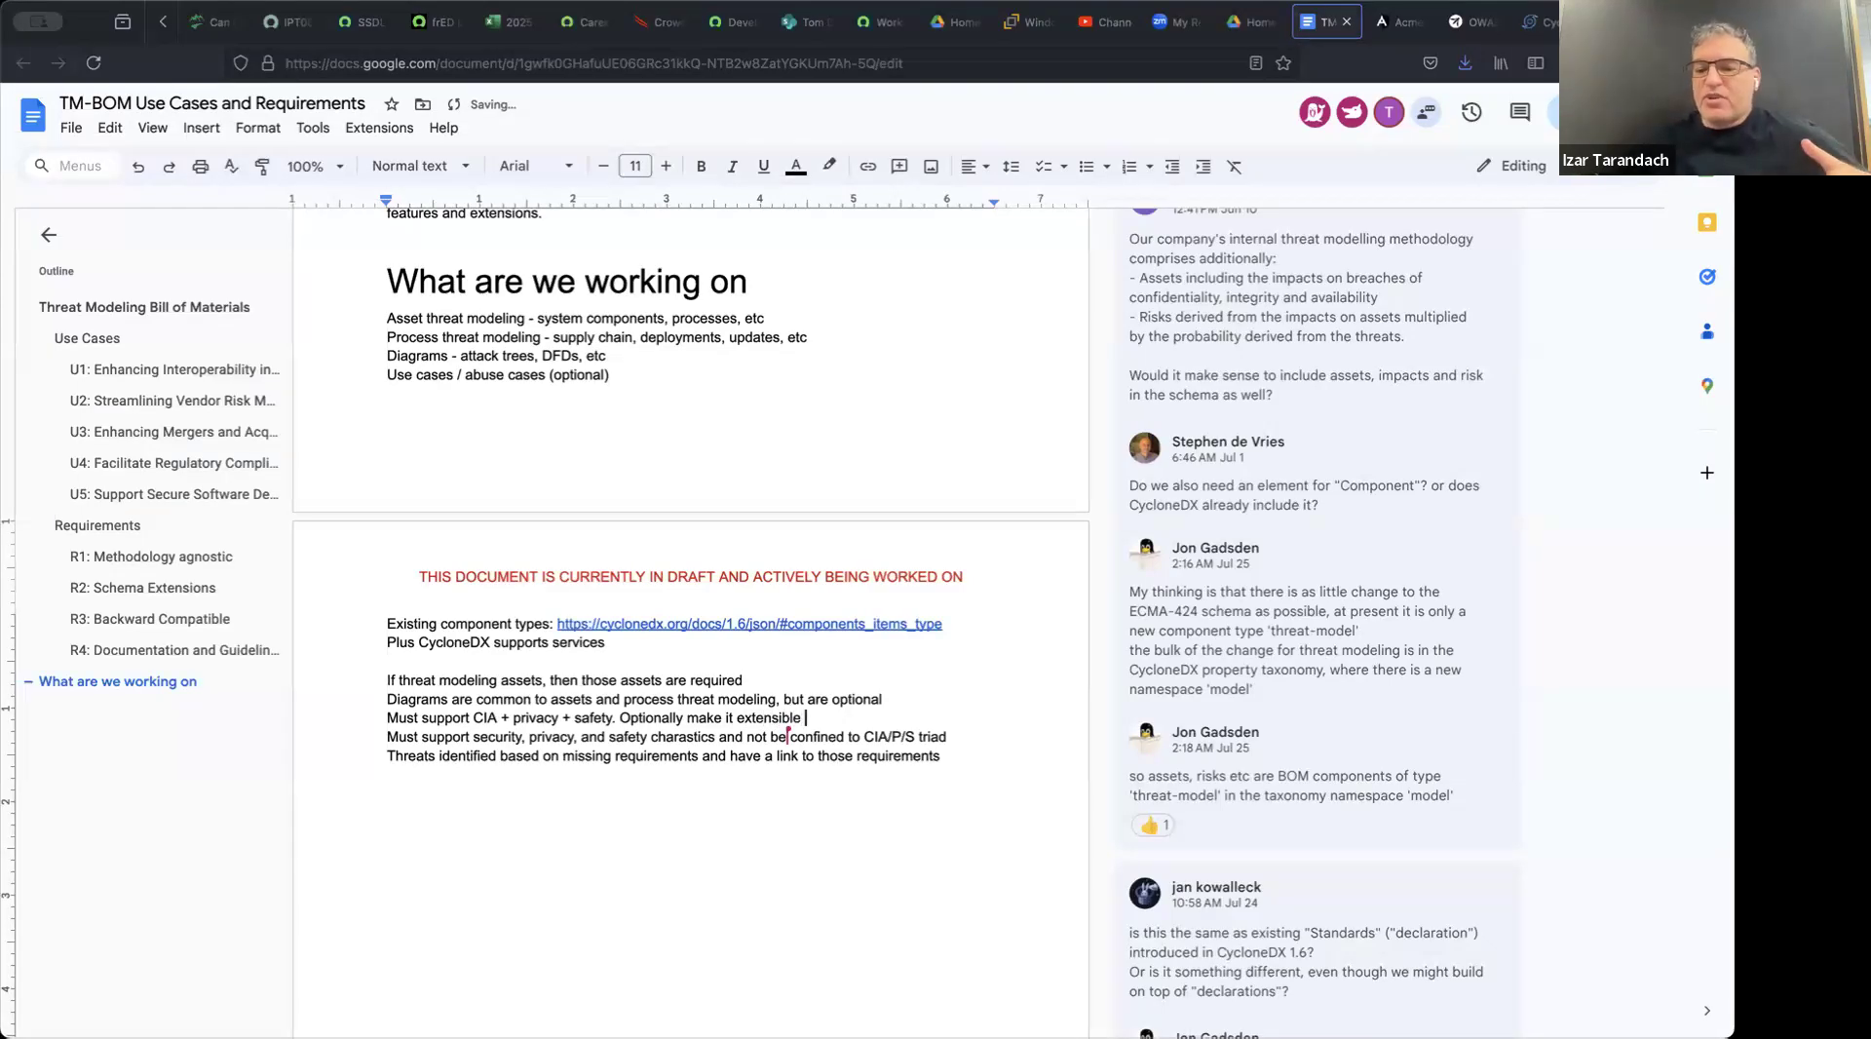
pyautogui.press('BackSpace')
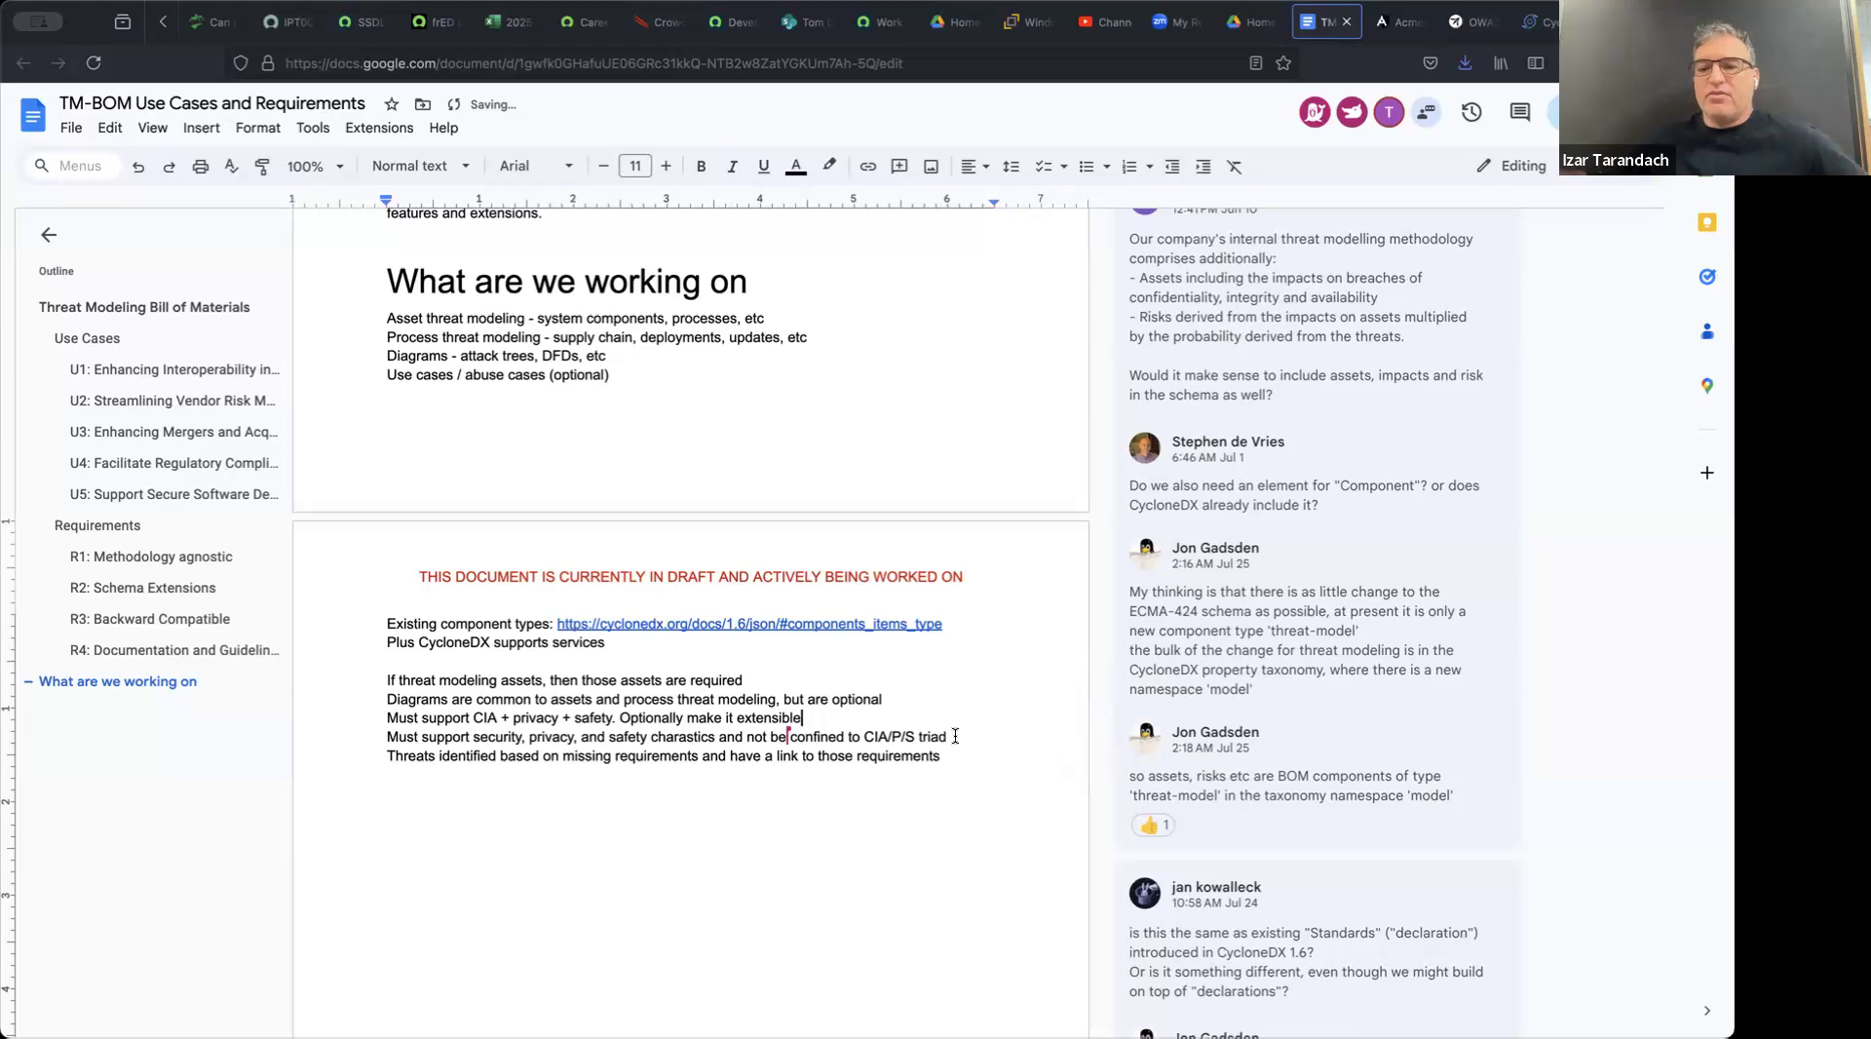
pyautogui.tripleClick(955, 736)
pyautogui.press('BackSpace')
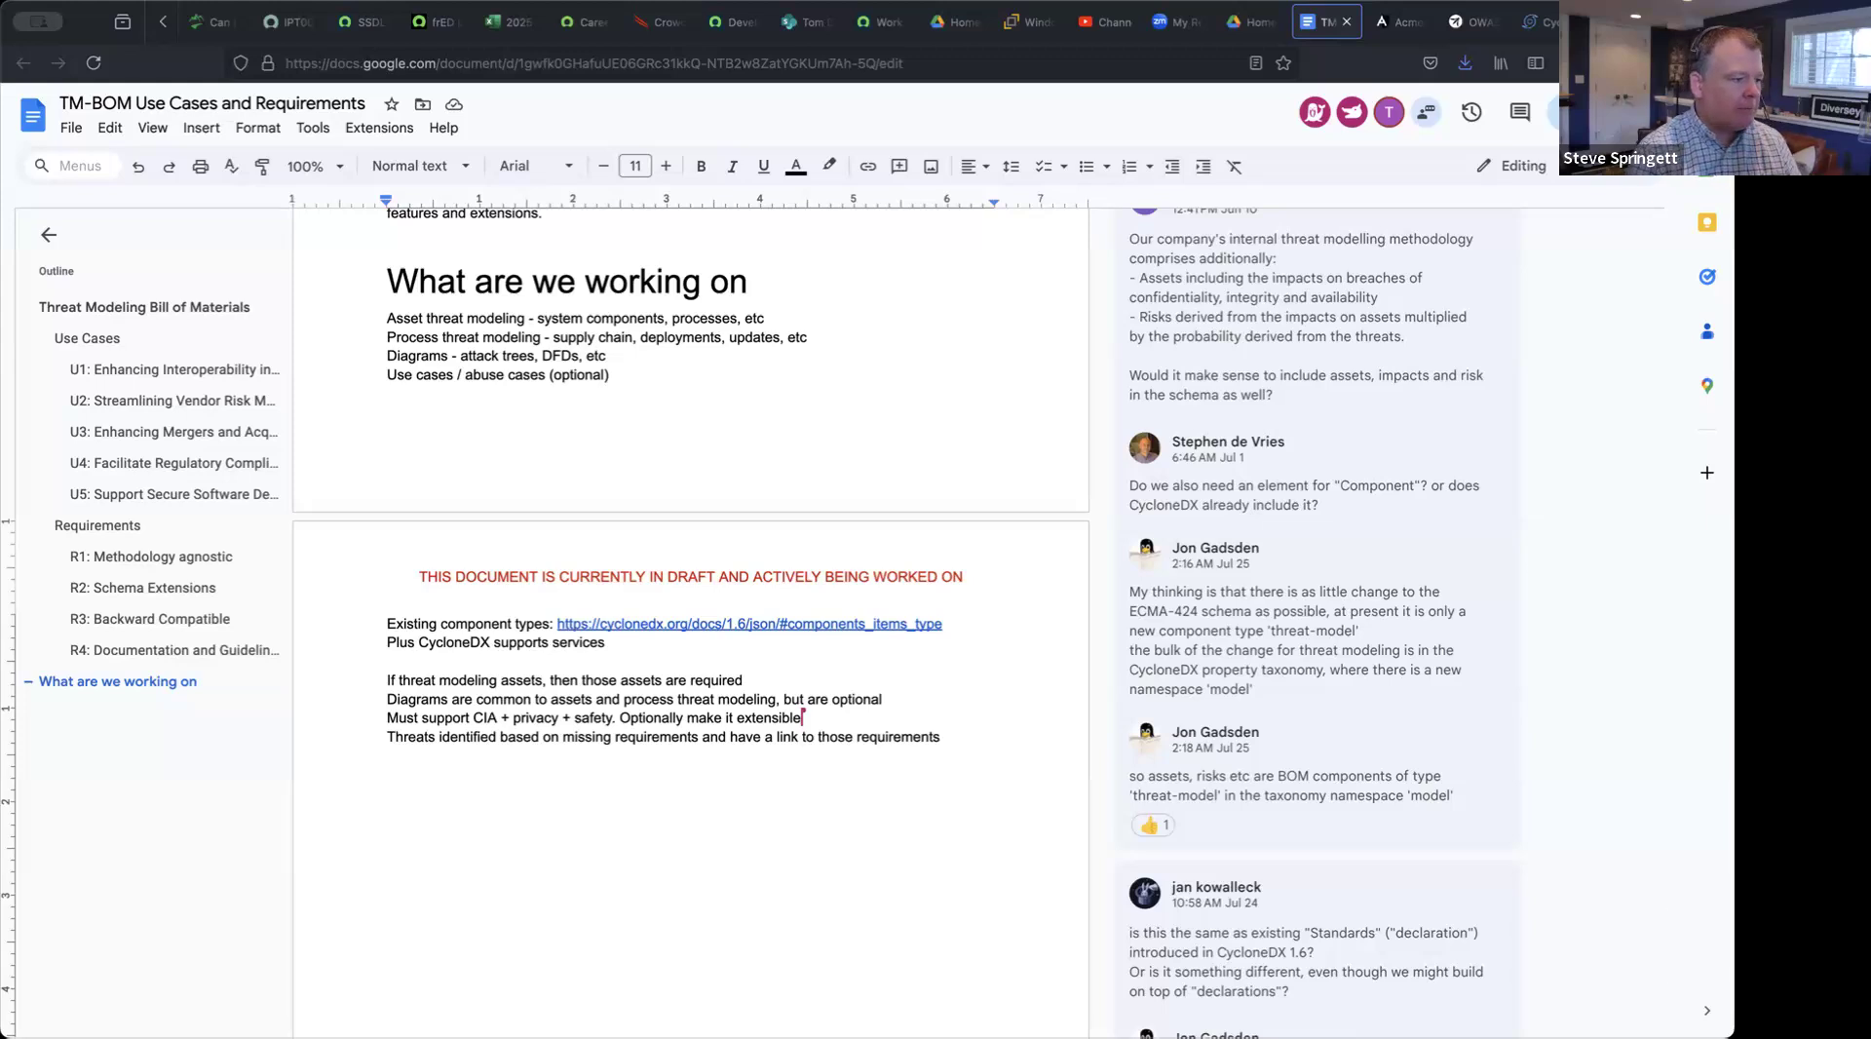
pyautogui.moveTo(840, 726); pyautogui.dragTo(357, 721)
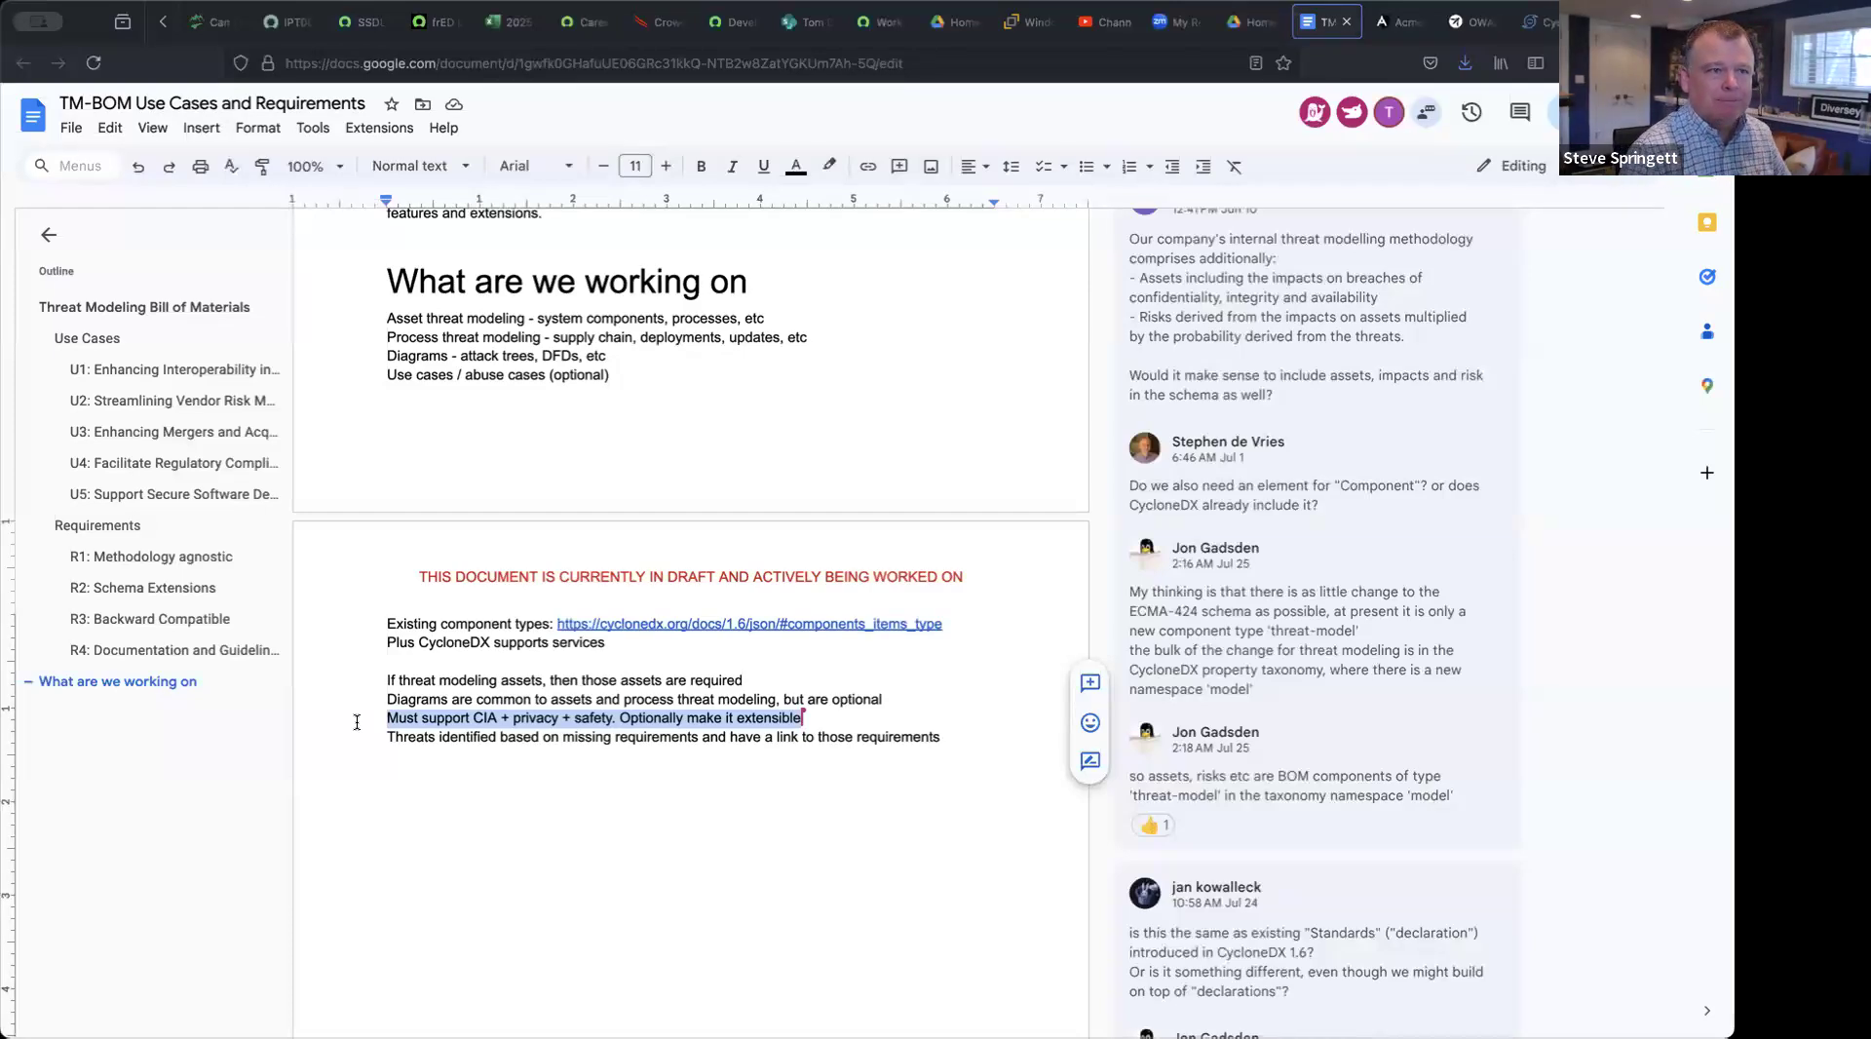
pyautogui.scroll(-1, 356, 722)
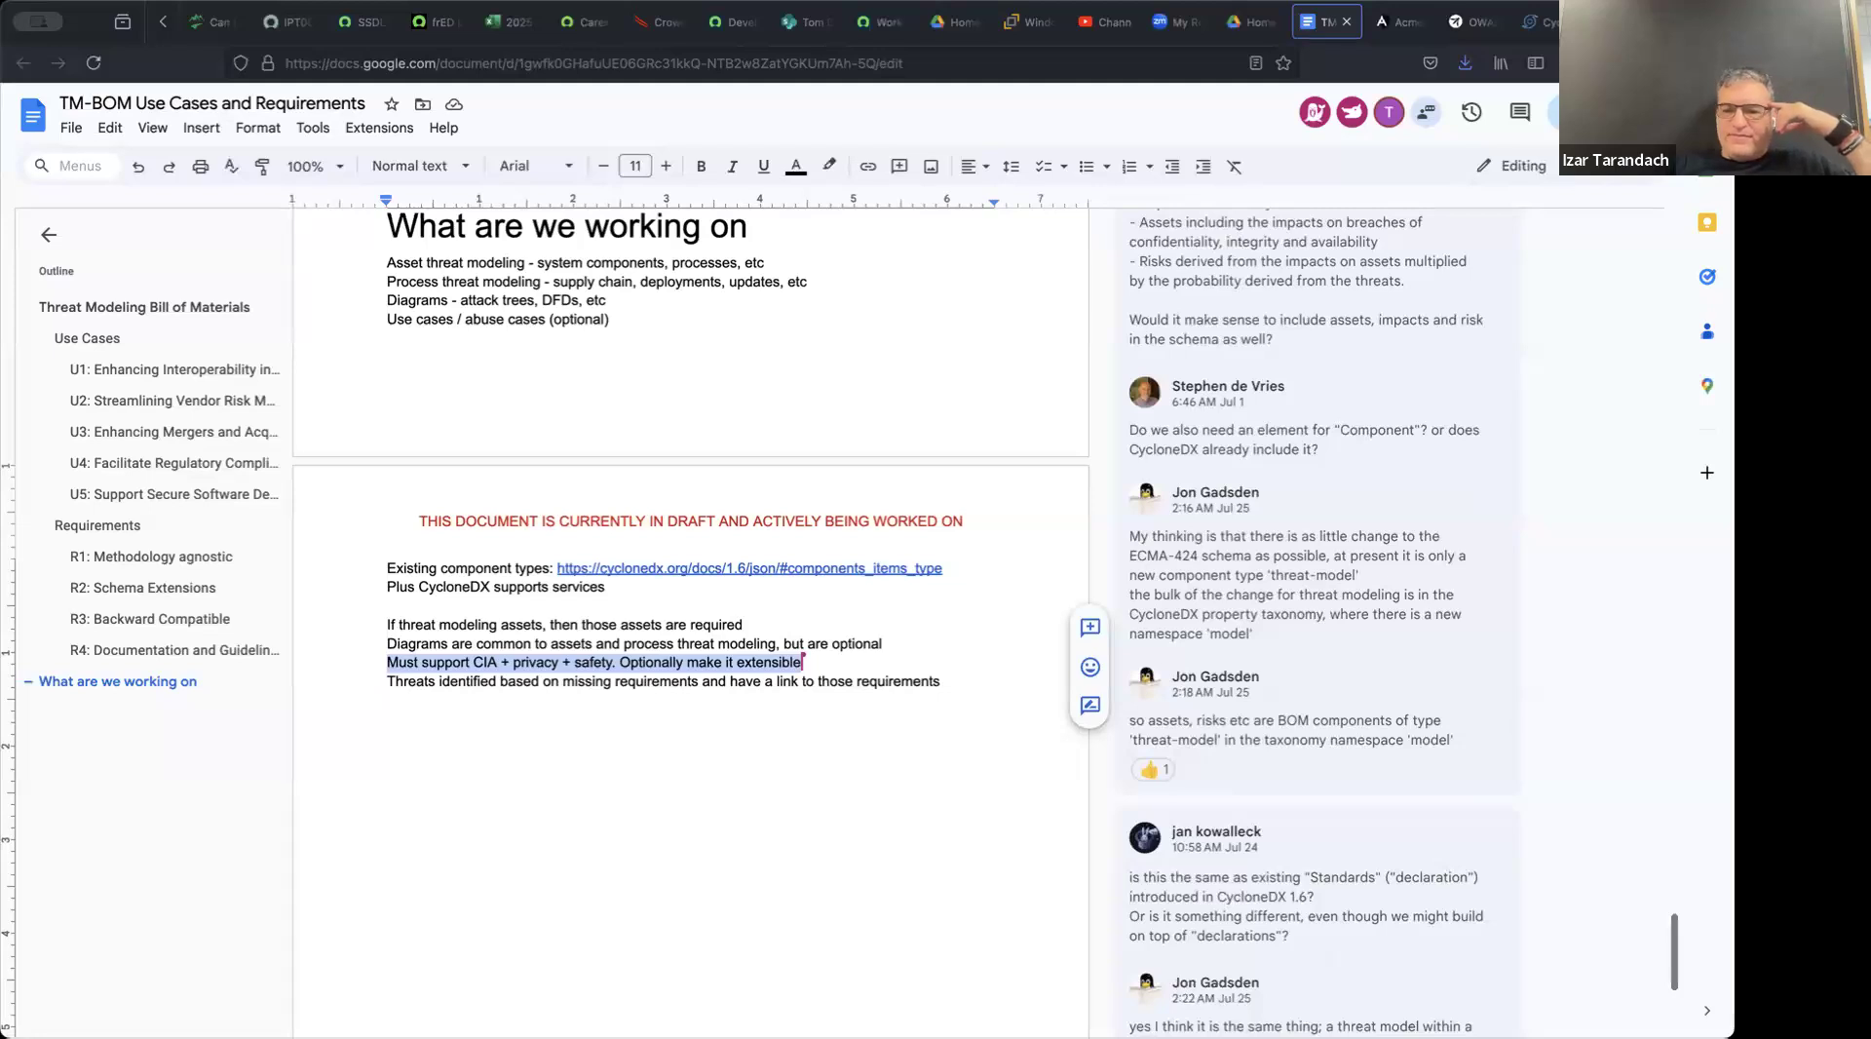